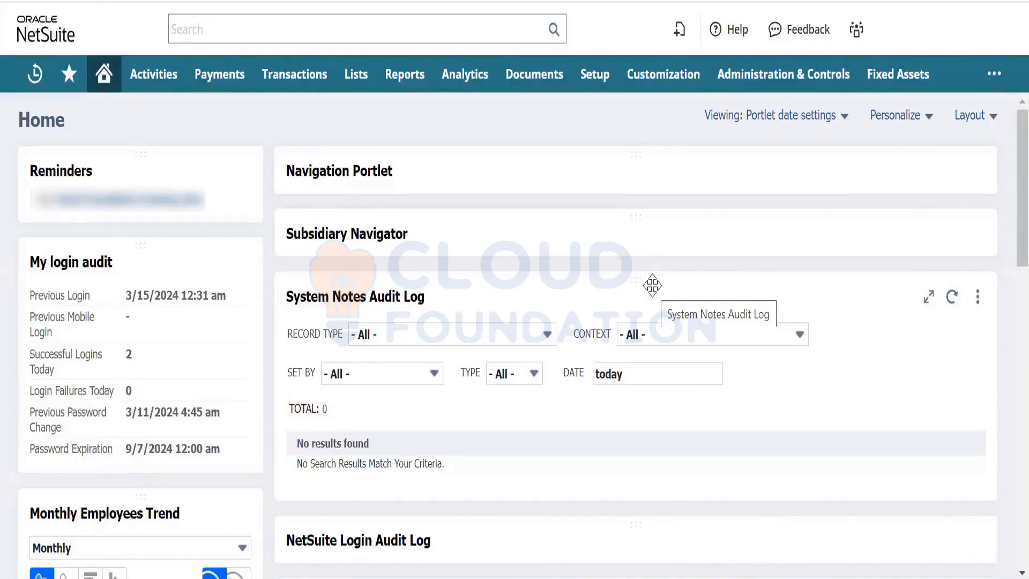
Step: Open a new purchase order entry form from the purchasing transactions
mouse_move(314, 90)
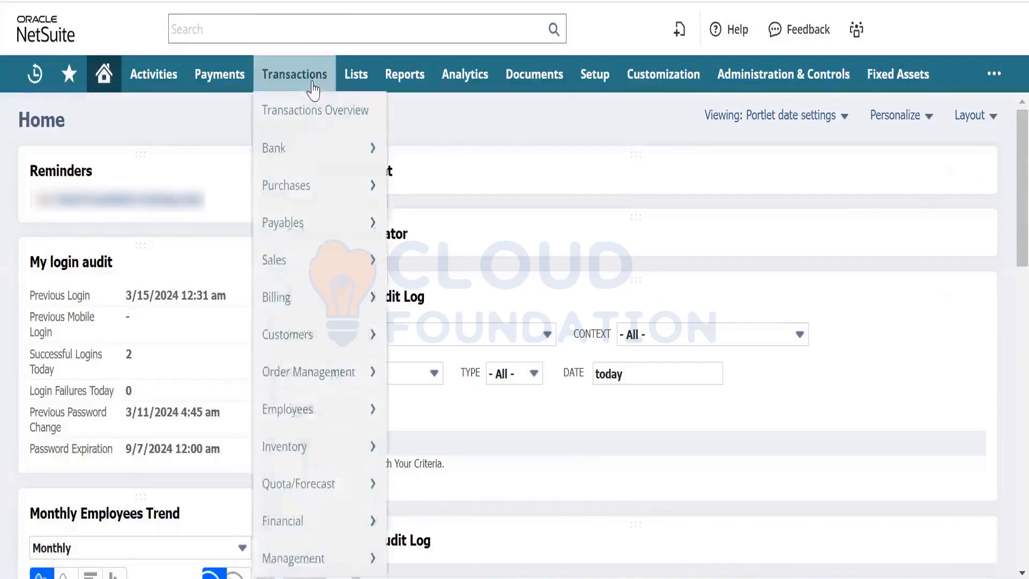
mouse_move(317, 182)
mouse_move(459, 199)
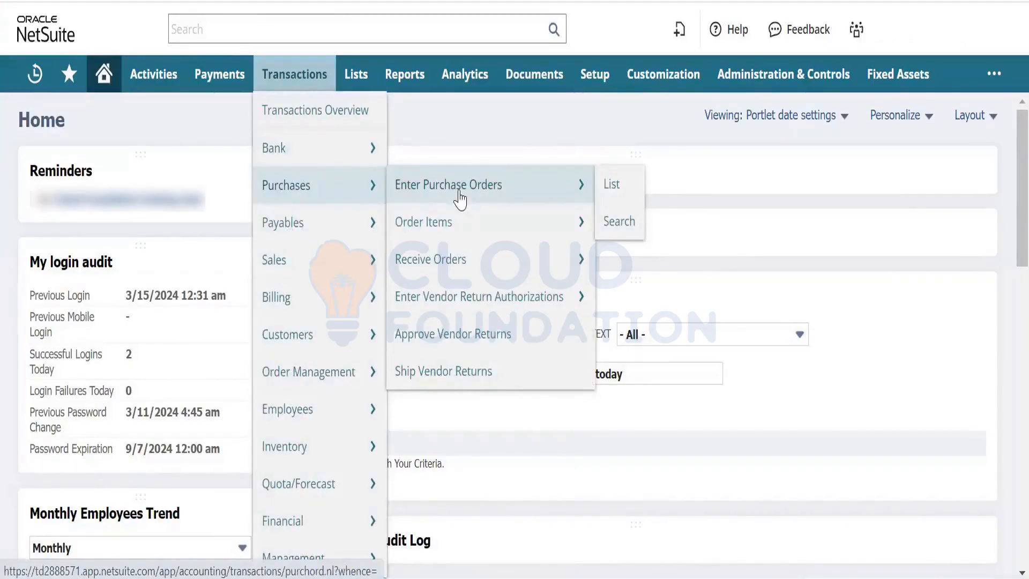
click(460, 189)
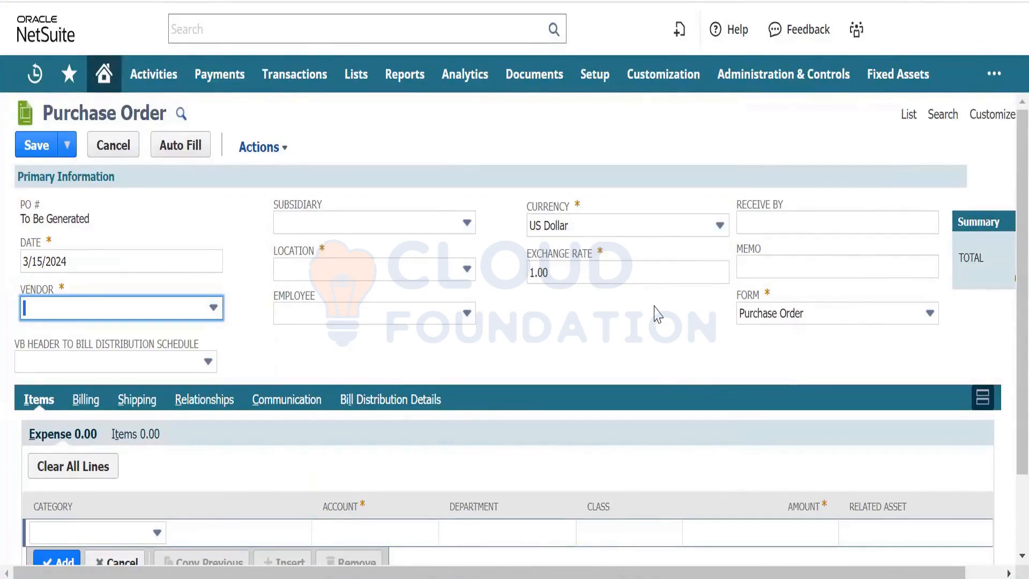
Step: Examine the purchase order form's header fields, expense lines and the available customization options for forms, body fields, column fields and item options
click(525, 330)
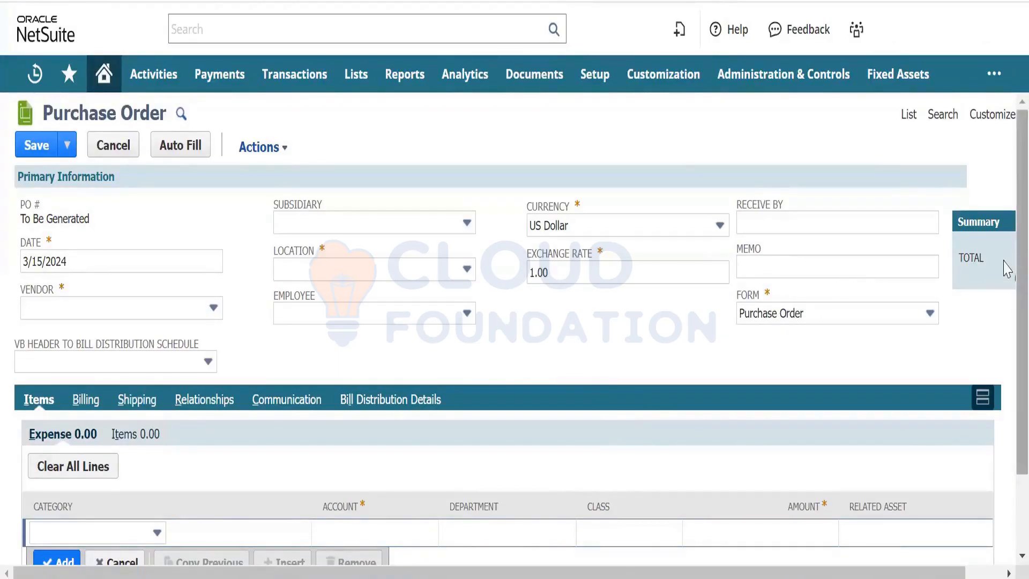
scroll(1007, 268, down, 1)
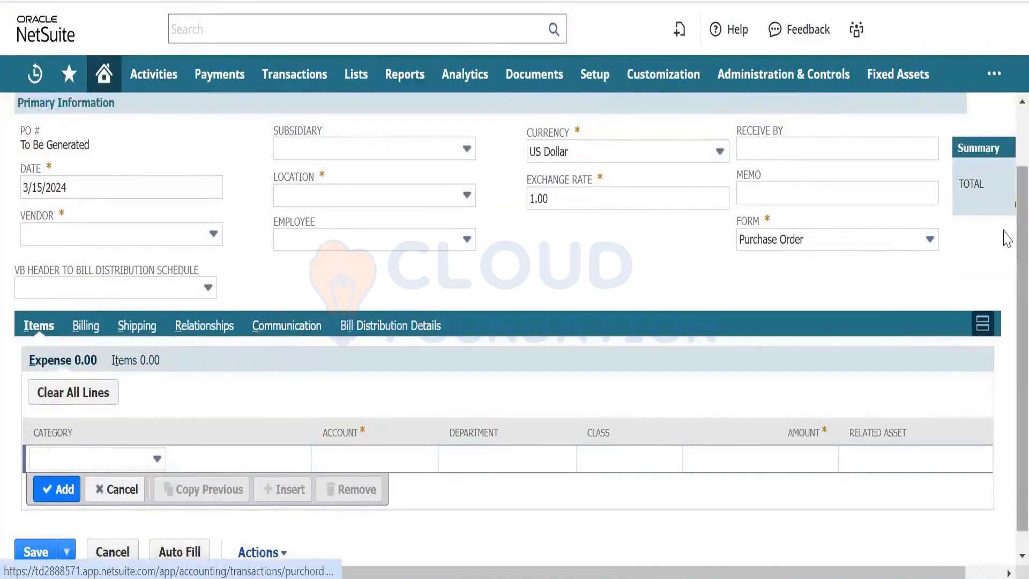
scroll(1005, 236, up, 3)
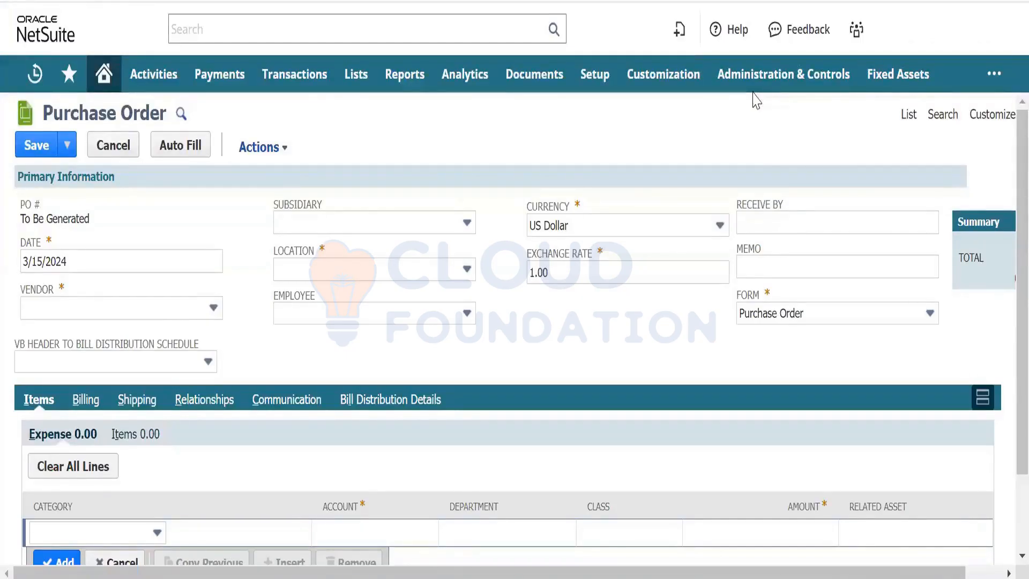
triple_click(112, 114)
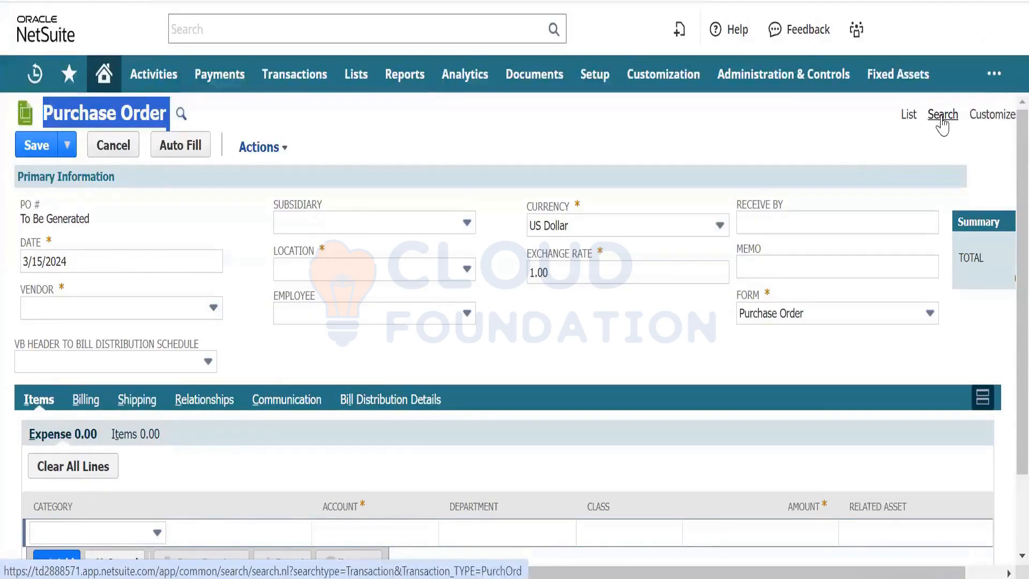
mouse_move(992, 115)
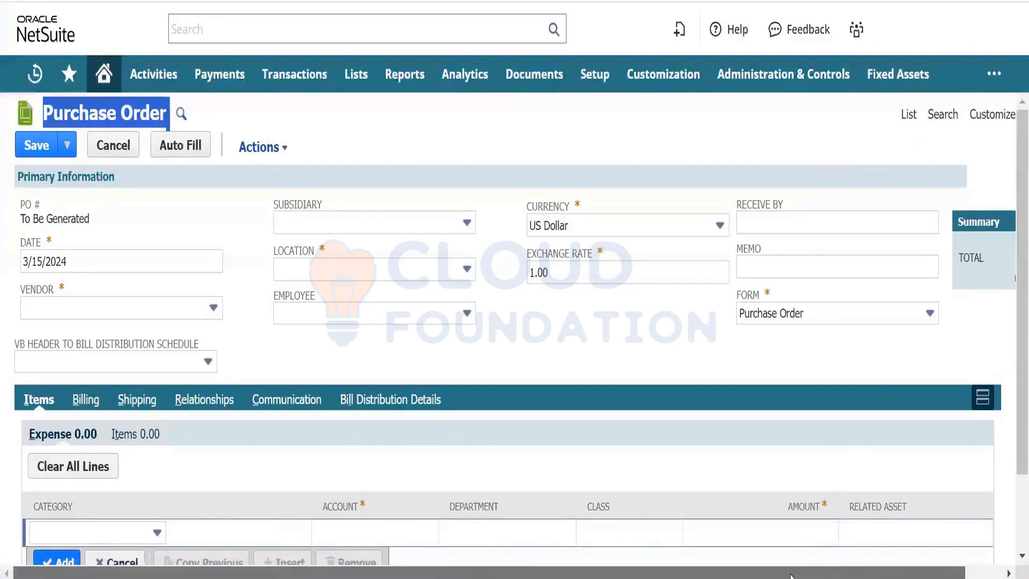
drag(791, 575, 888, 574)
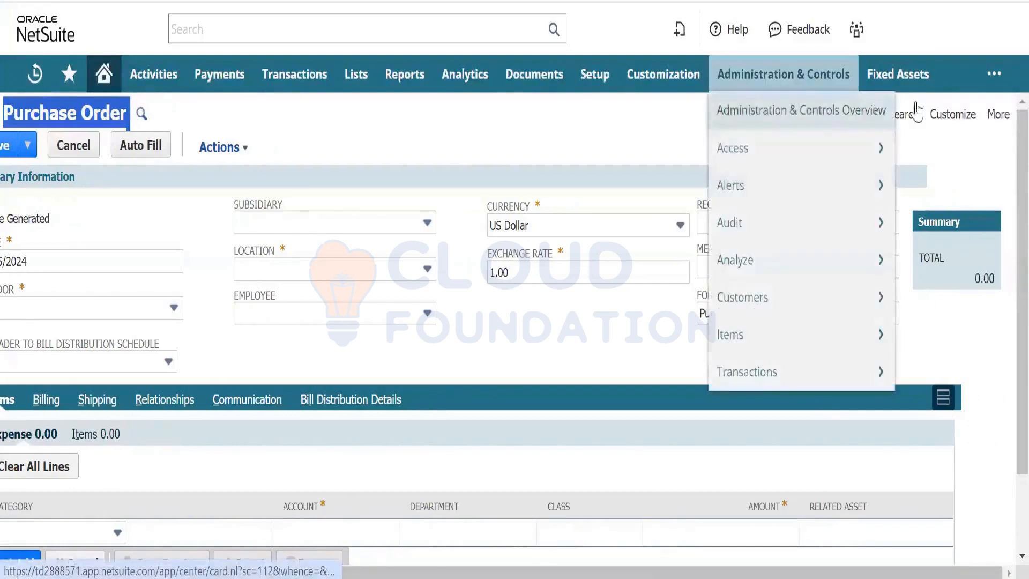
mouse_move(953, 116)
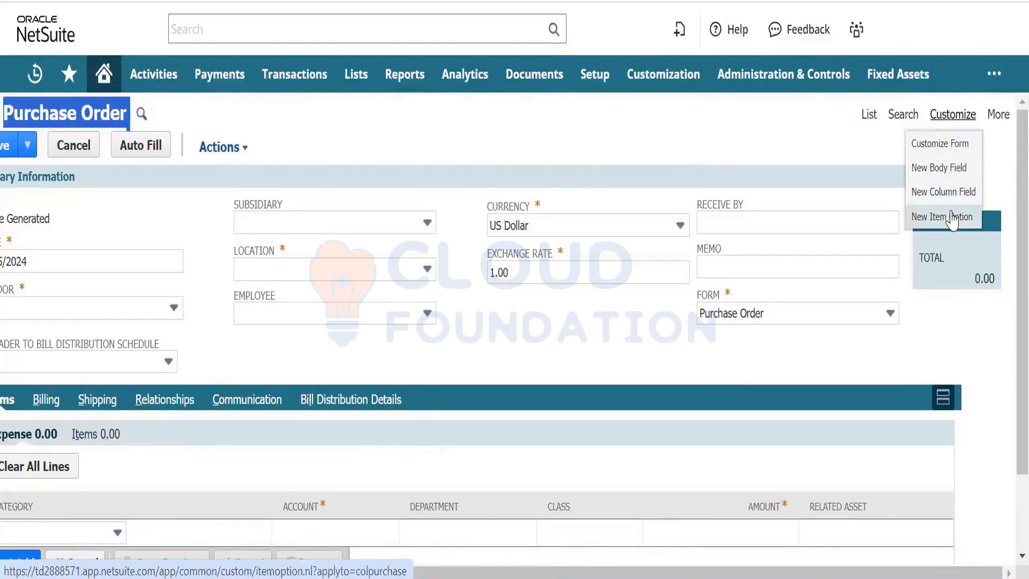
mouse_move(1009, 122)
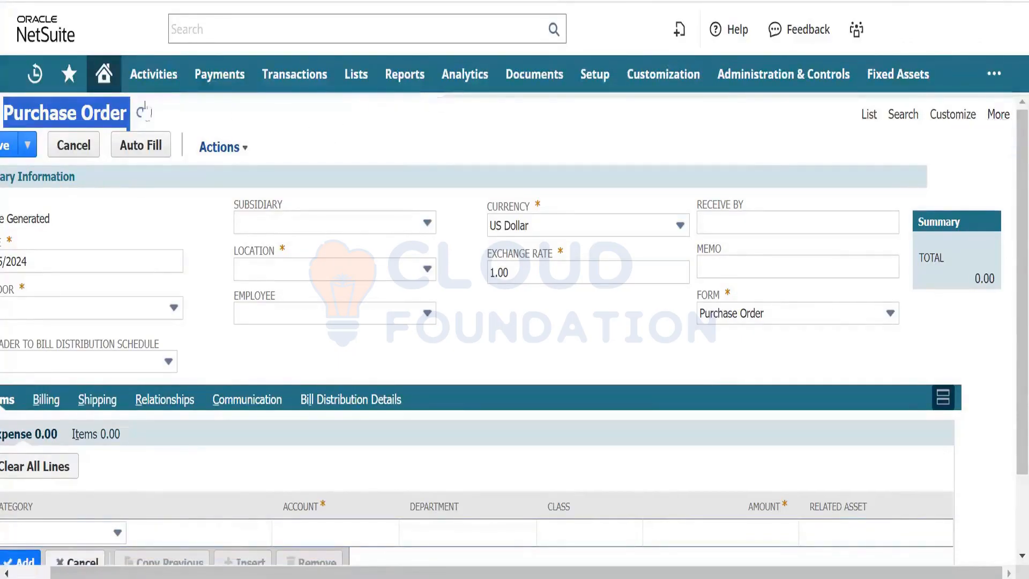
mouse_move(73, 84)
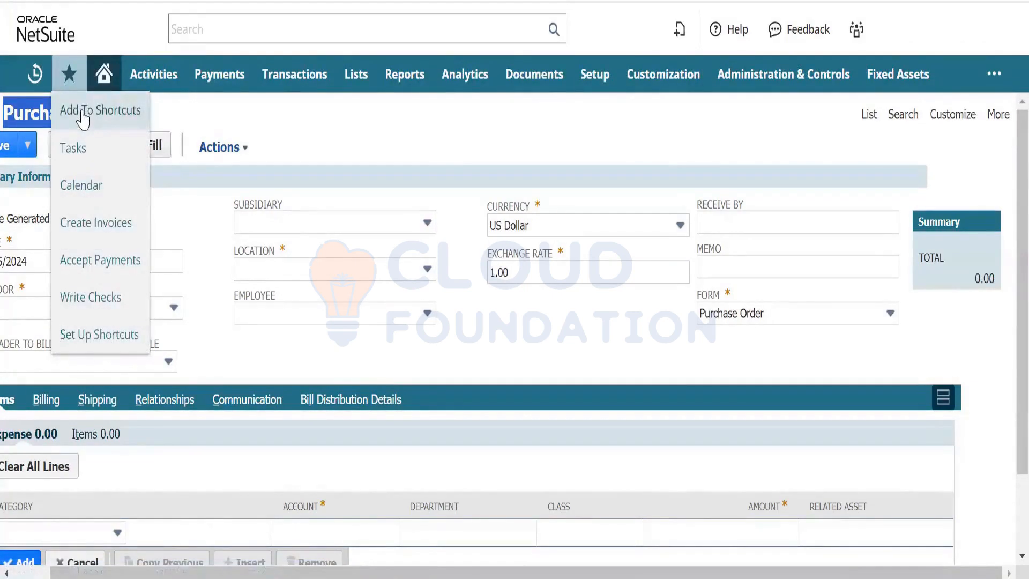
click(459, 120)
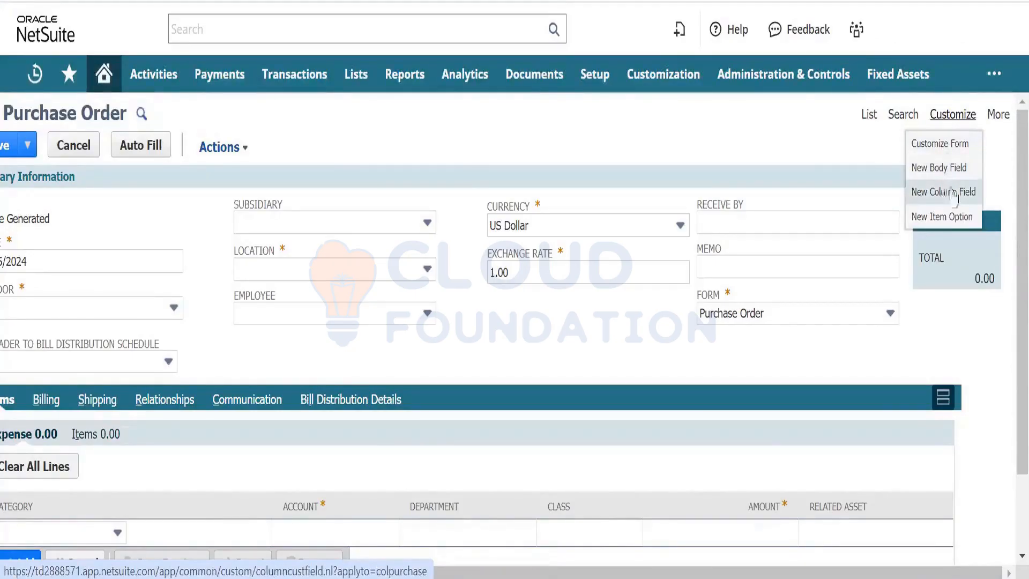
drag(785, 571, 748, 572)
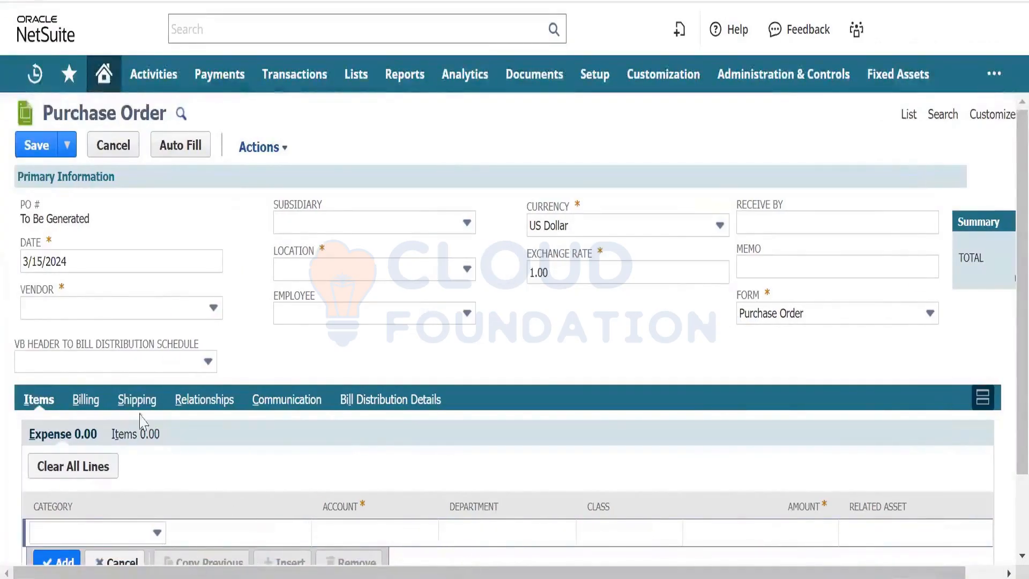
Step: Review the purchase order's Billing, Shipping and Relationships sections, and return to its Items section
click(84, 401)
click(135, 410)
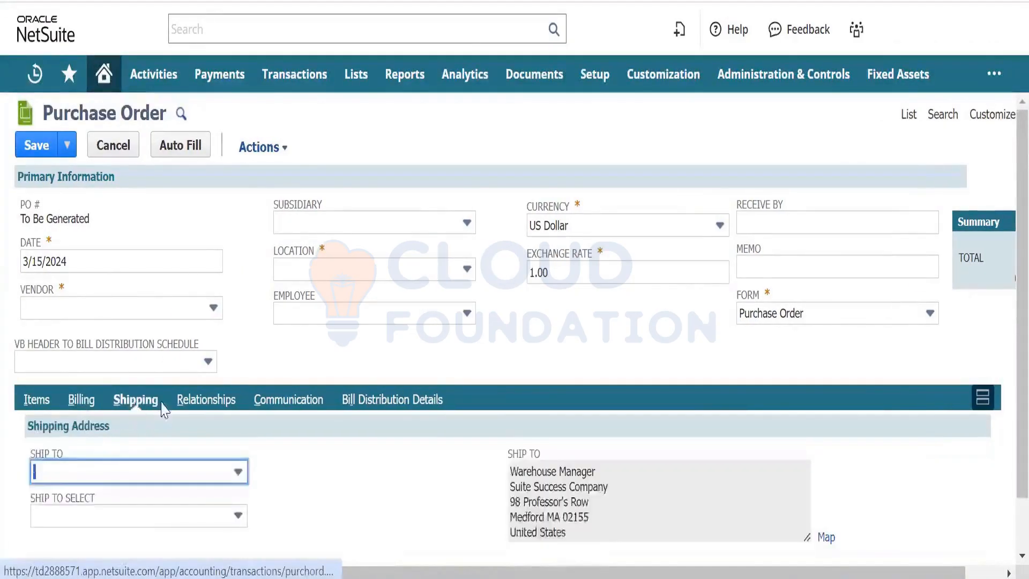
click(197, 408)
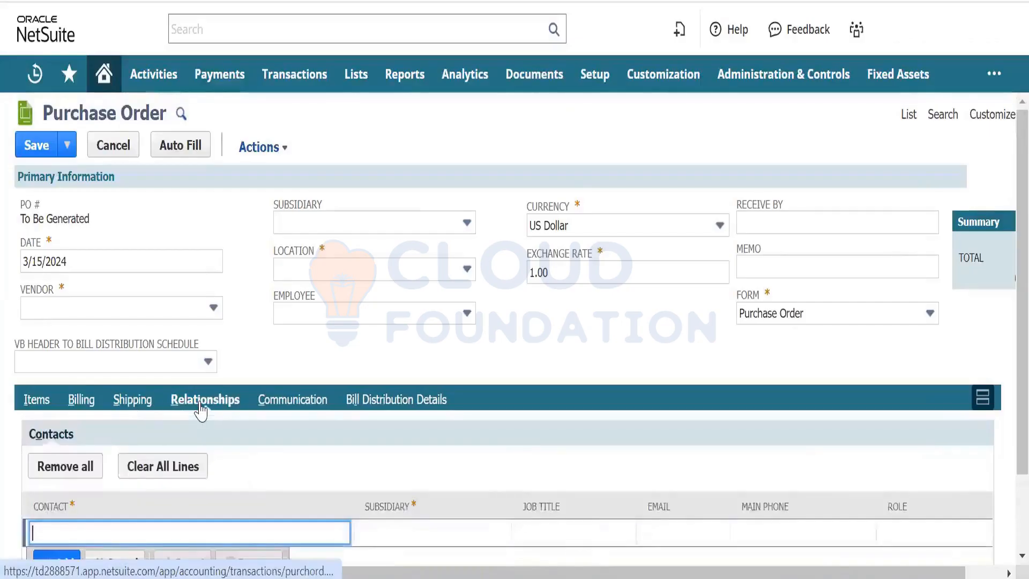
click(33, 403)
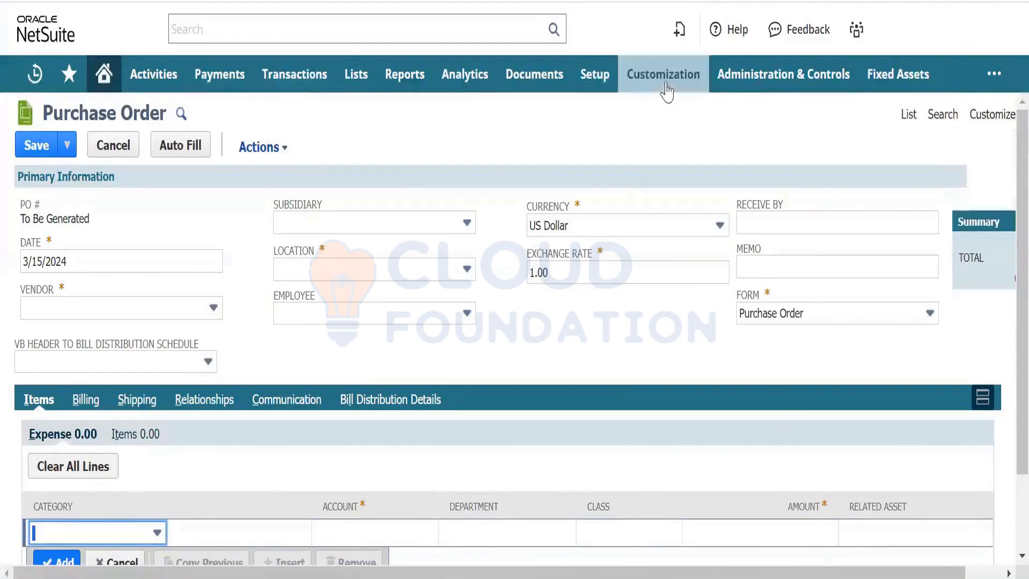
Step: Open a blank form for a new custom transaction body field in a separate browser tab
mouse_move(666, 88)
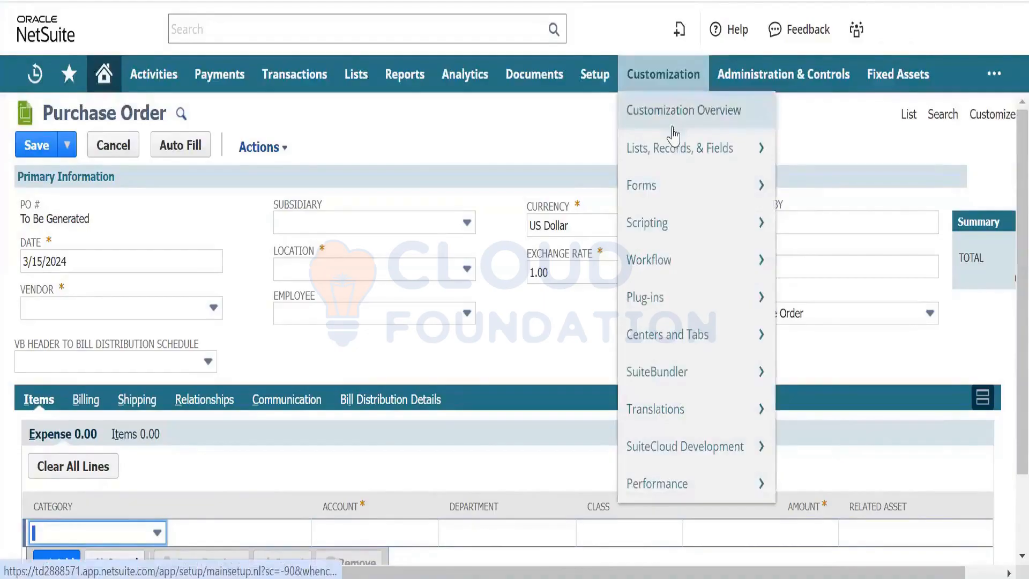
mouse_move(677, 144)
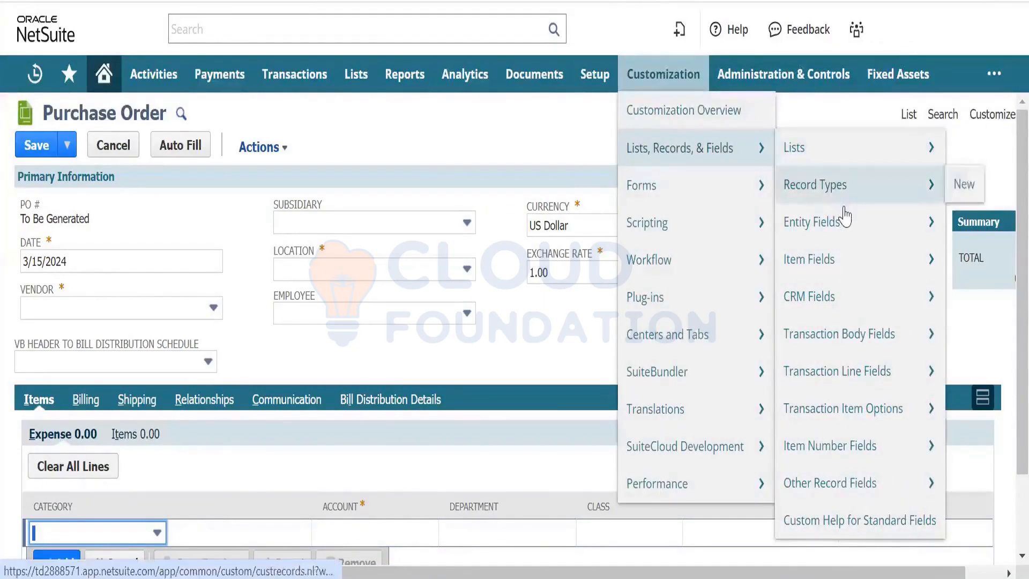
mouse_move(844, 222)
mouse_move(844, 257)
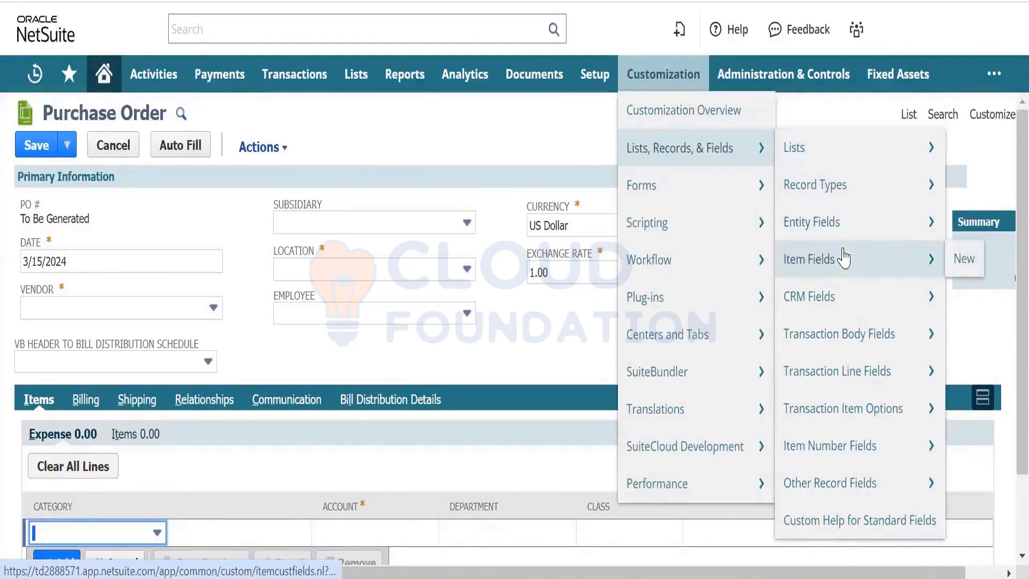
mouse_move(850, 338)
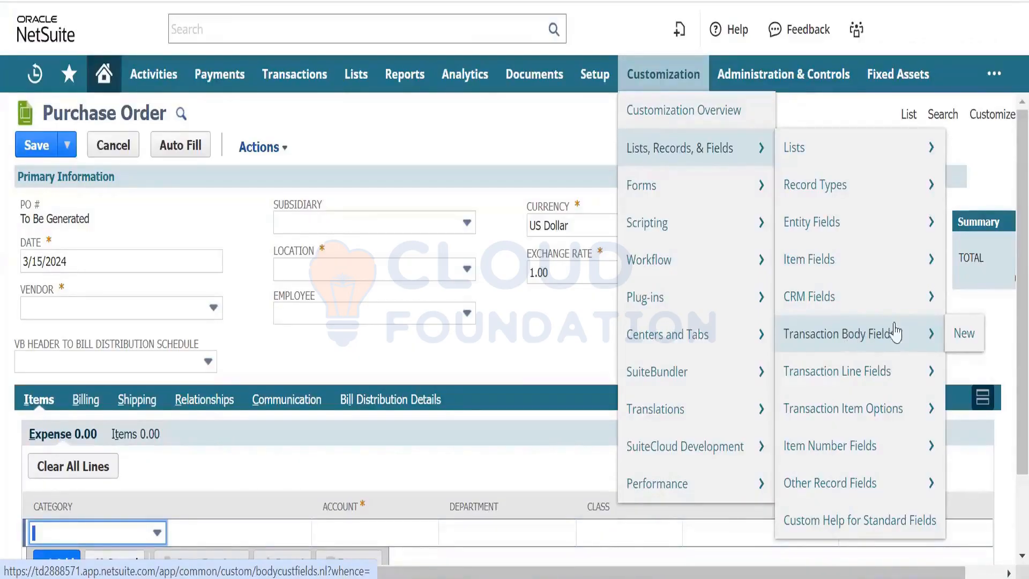
right_click(976, 334)
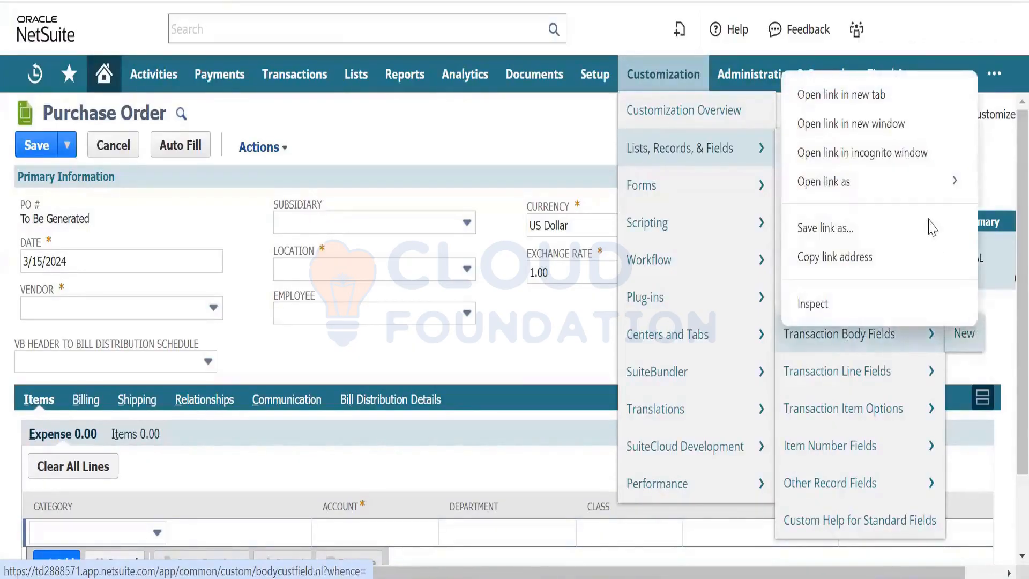
click(904, 99)
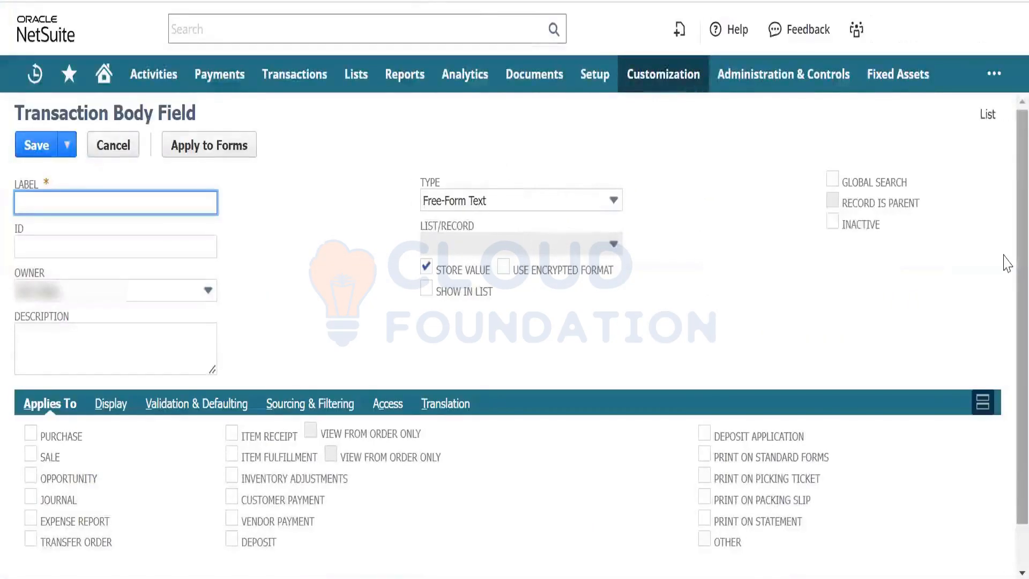
Step: Apply the transaction body field to Purchase, Sale, Opportunity, Journal, Expense Report and Transfer Order
scroll(1007, 266, down, 1)
scroll(1006, 266, up, 1)
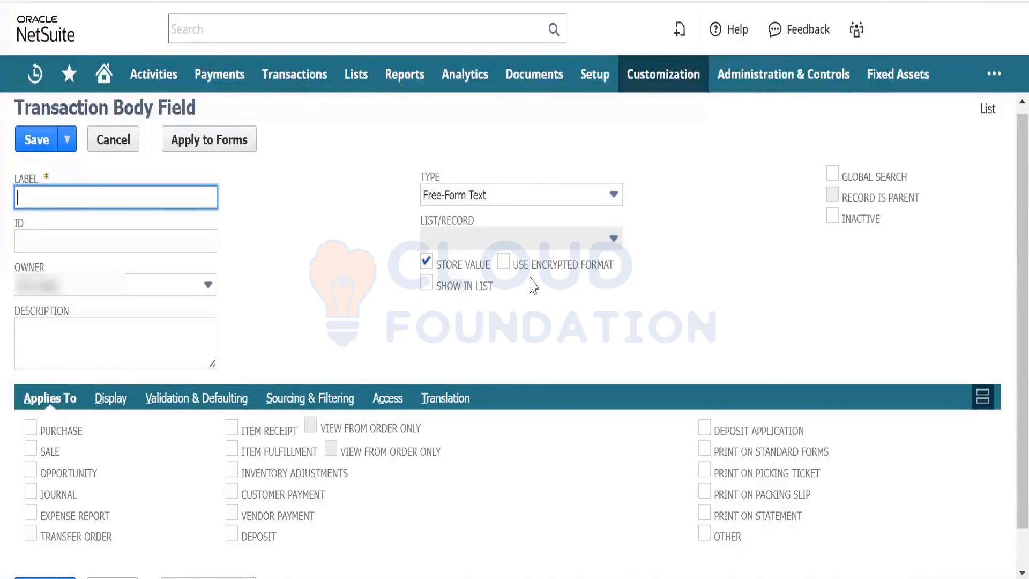
click(31, 429)
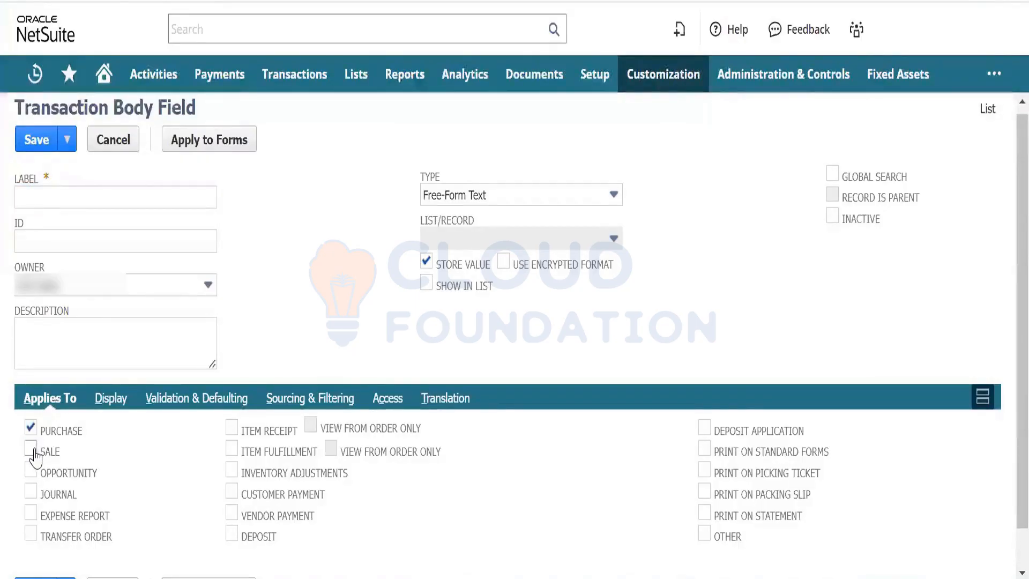
click(31, 450)
click(32, 474)
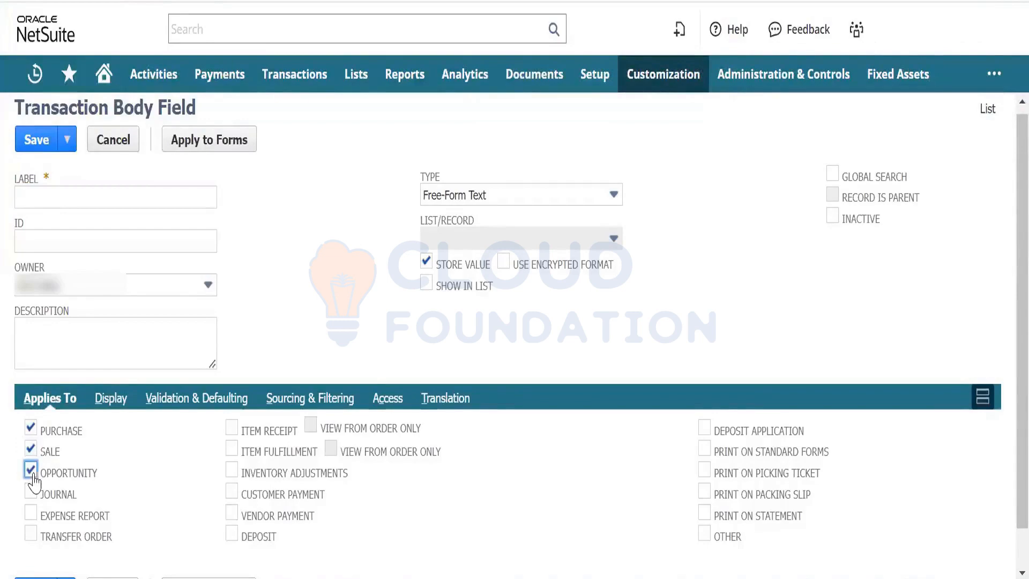
click(31, 493)
click(30, 514)
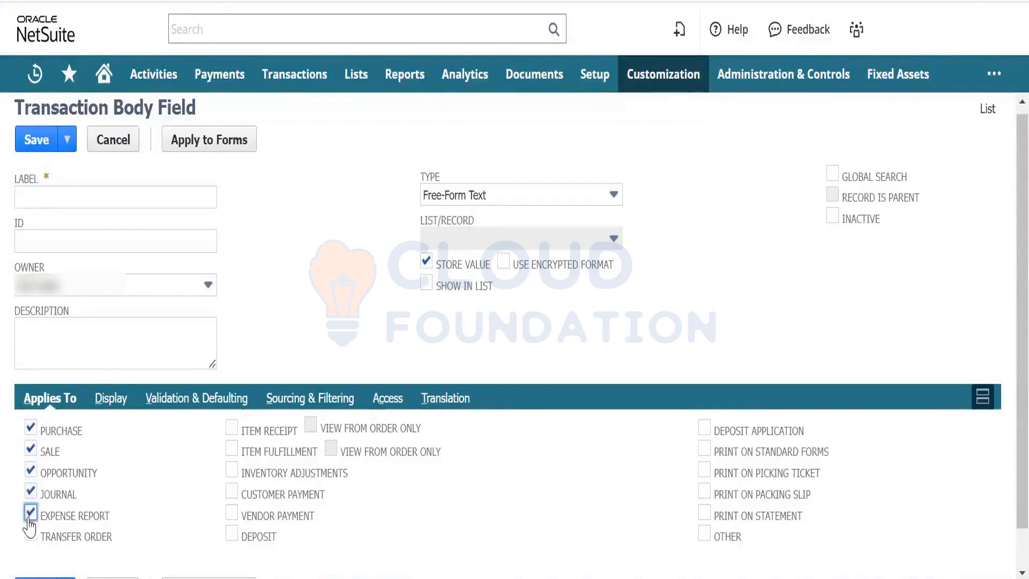
click(30, 535)
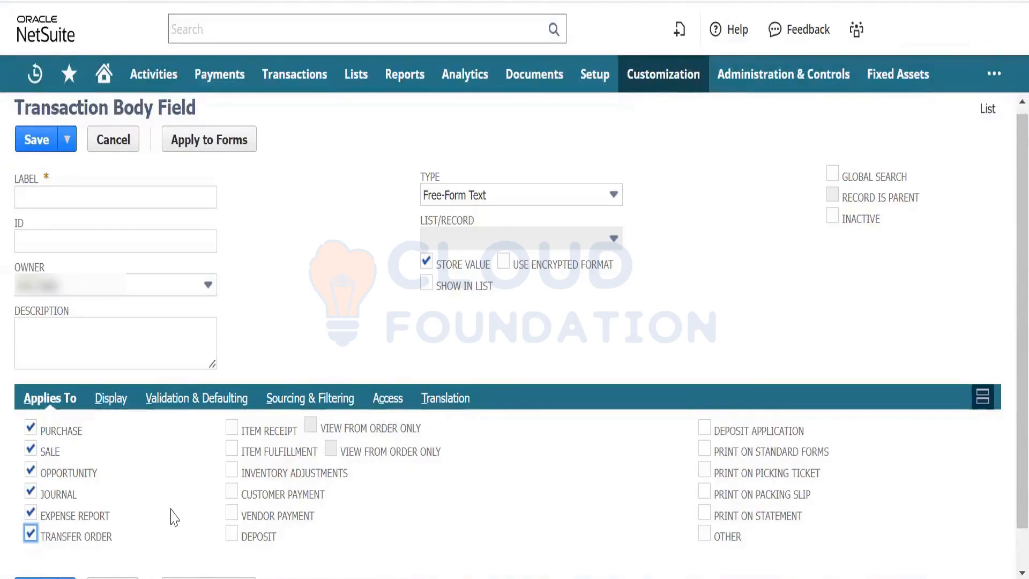
Step: Open a blank form for a new custom entity field
mouse_move(684, 95)
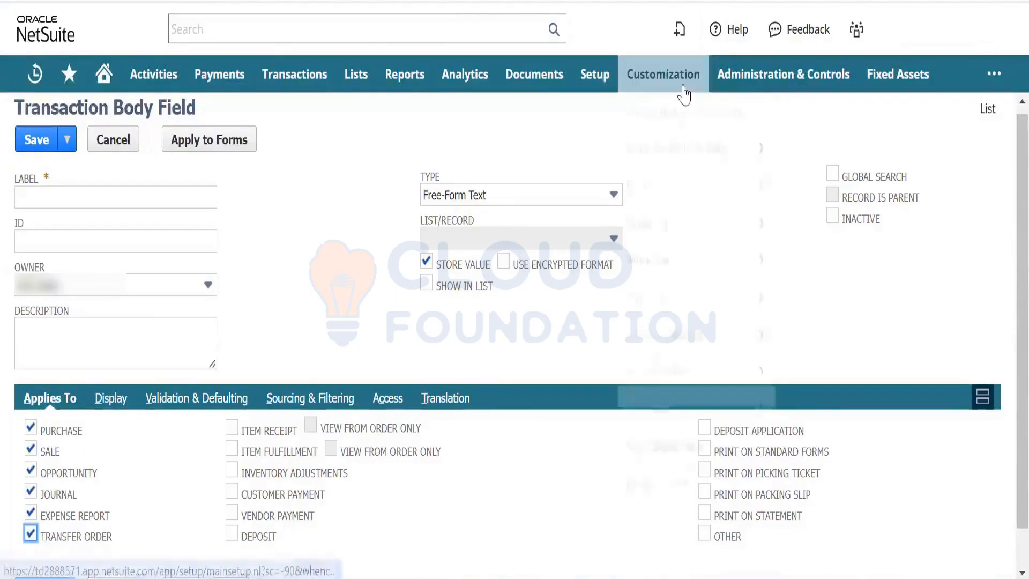
mouse_move(697, 149)
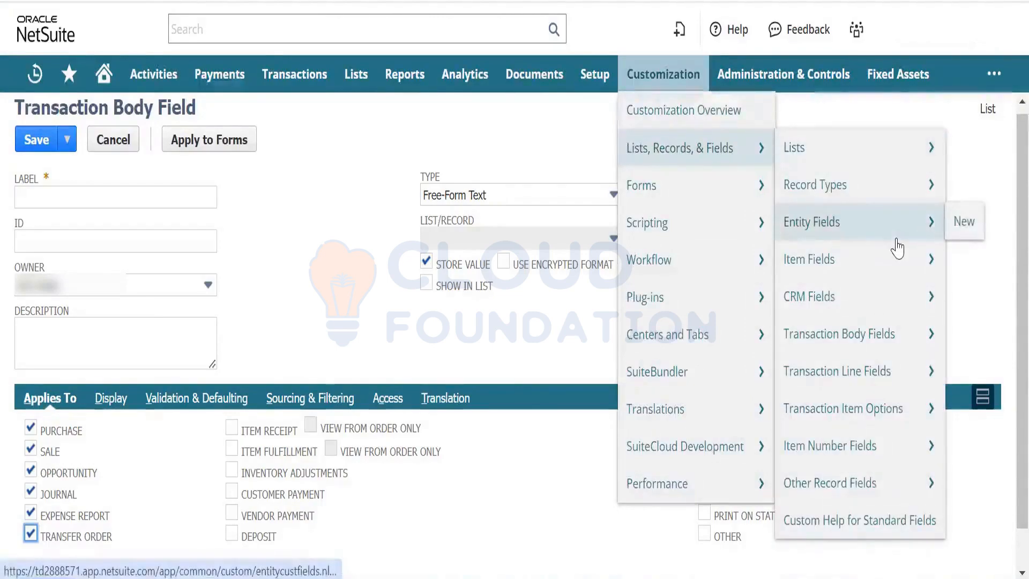
click(973, 223)
click(588, 77)
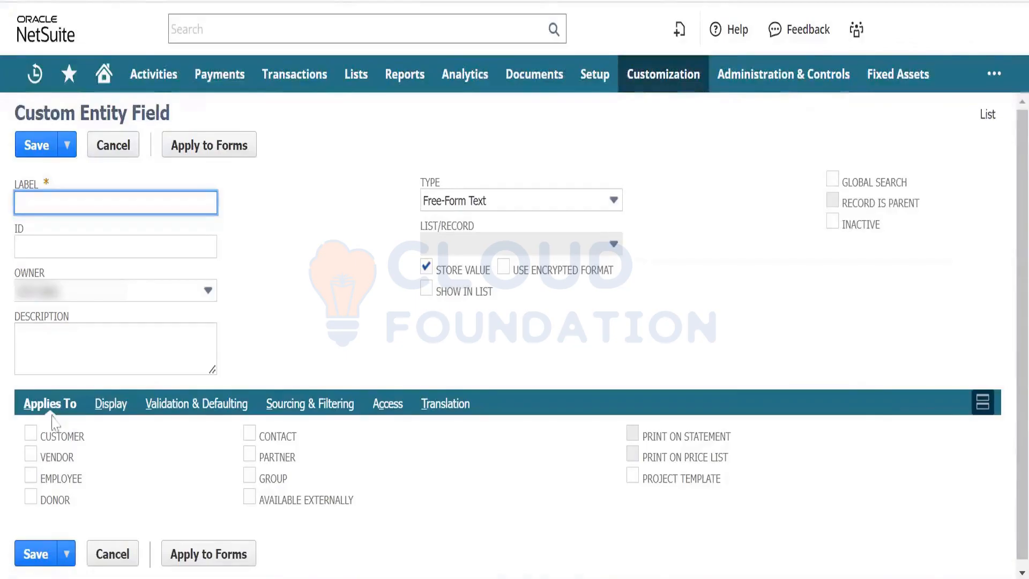
Step: Apply the custom entity field to Customer, Vendor and Employee records
click(31, 434)
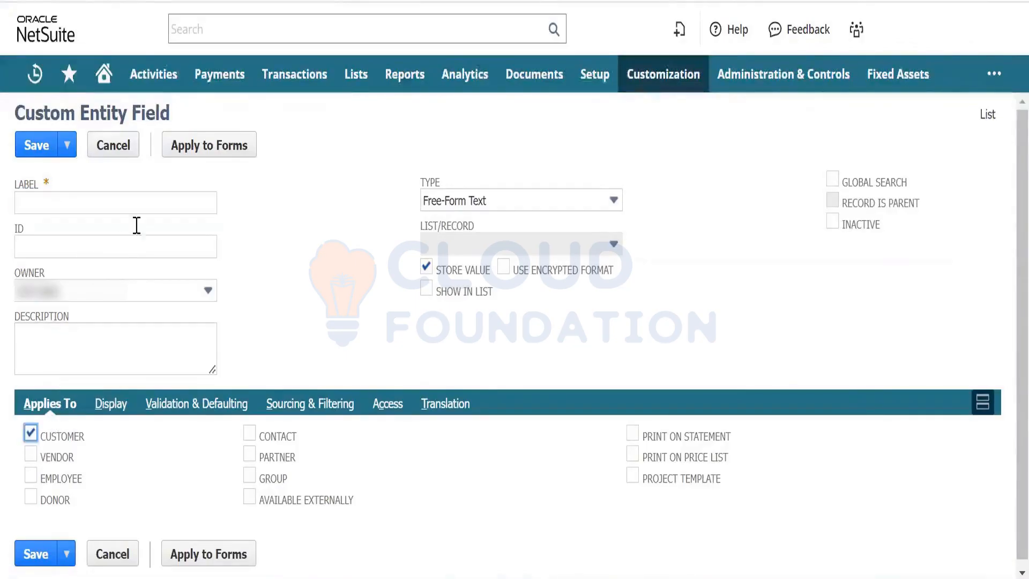
click(146, 209)
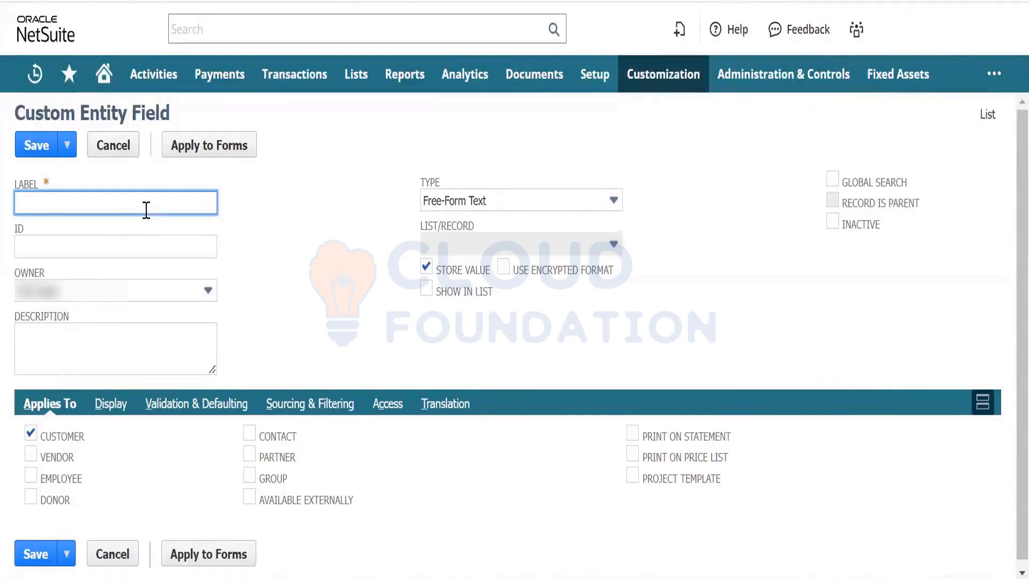
click(30, 455)
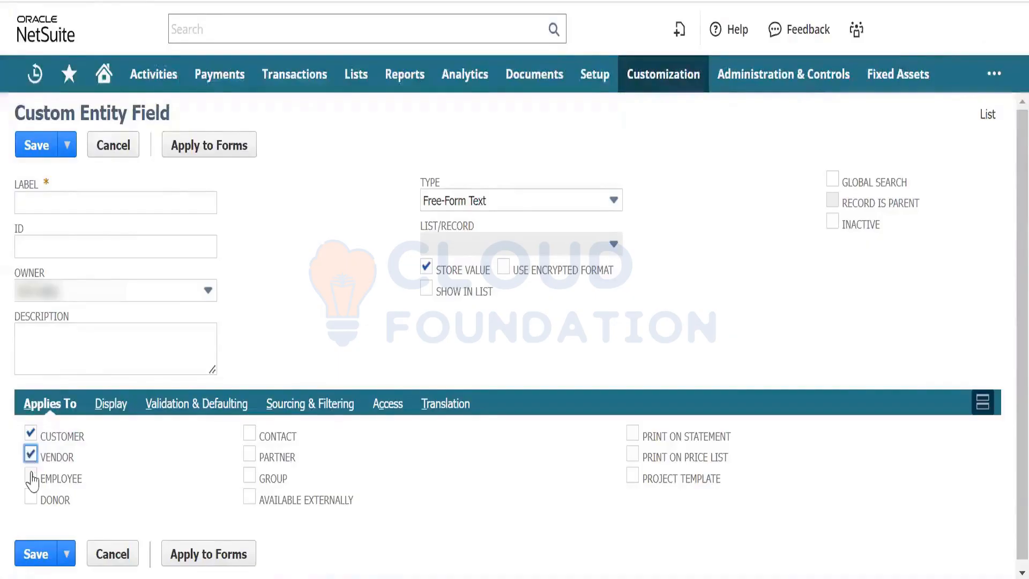
click(32, 478)
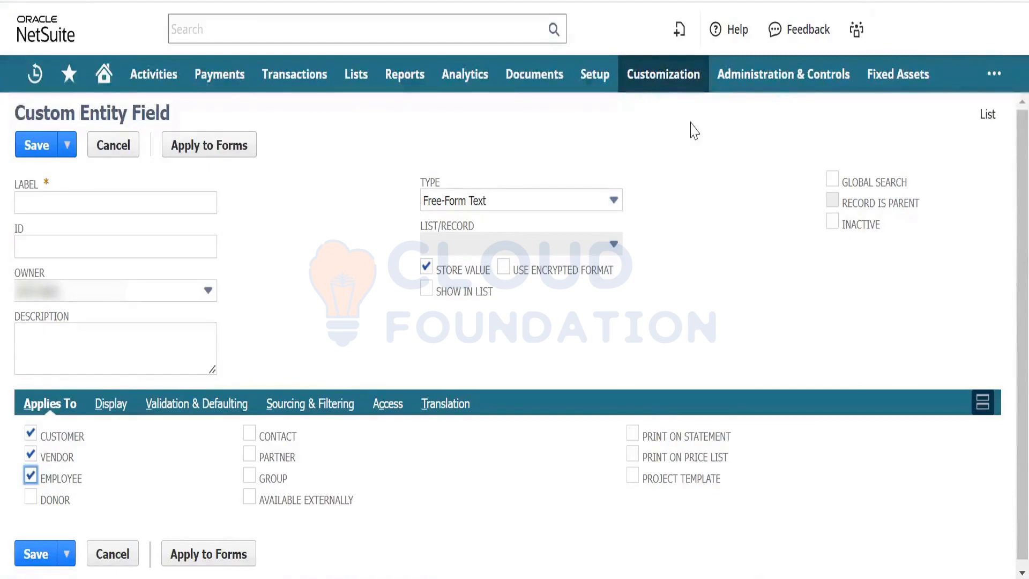
Step: Open a blank form for a new custom item field, discarding the unsaved entity field, and review the item types it can apply to
mouse_move(678, 98)
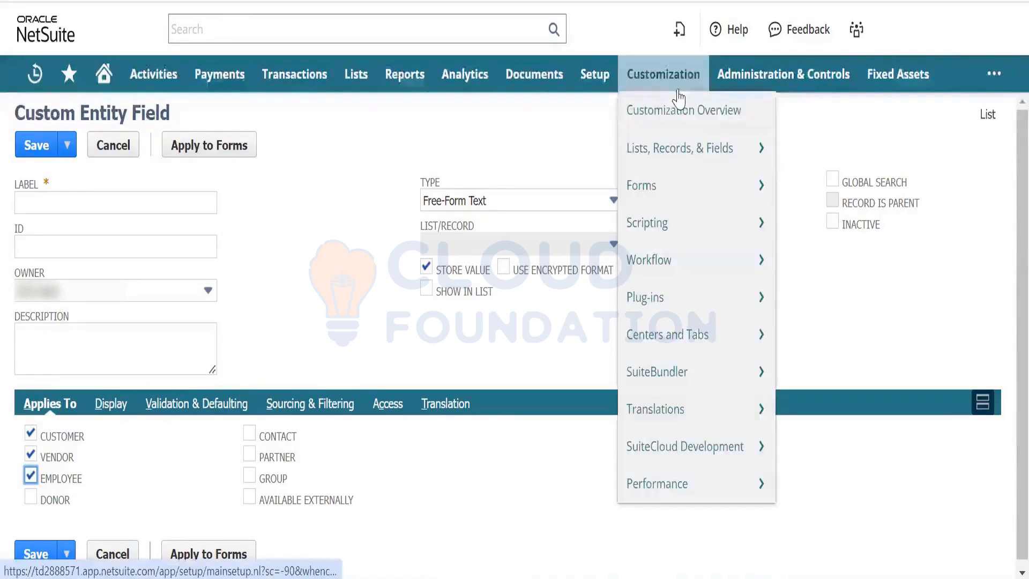
mouse_move(689, 143)
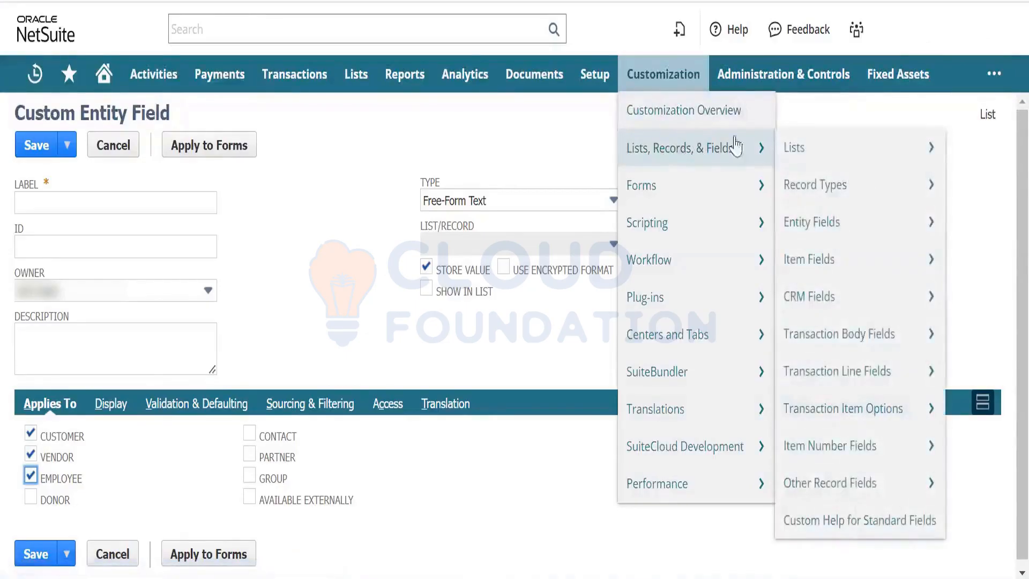
mouse_move(816, 157)
mouse_move(844, 273)
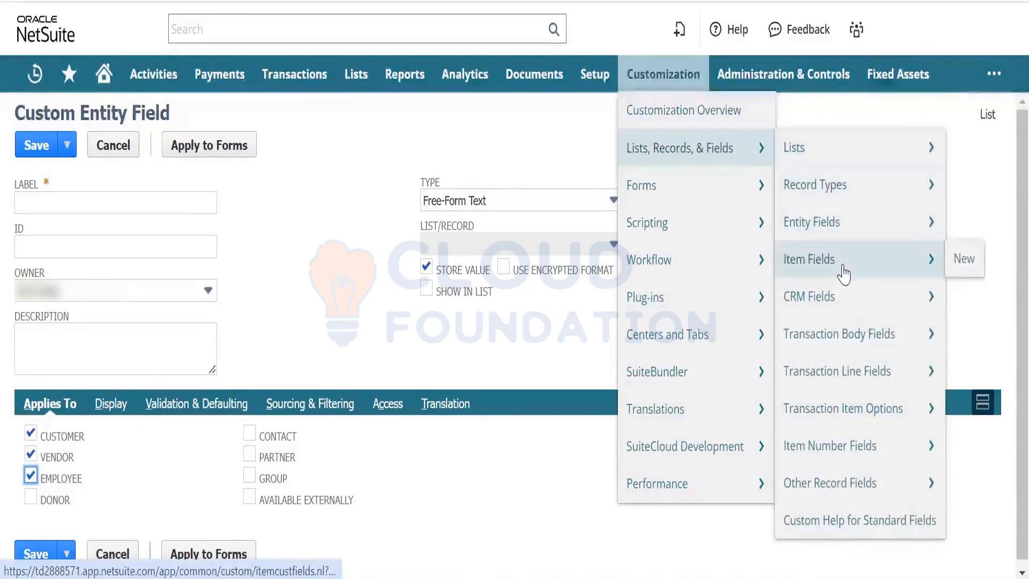
click(972, 260)
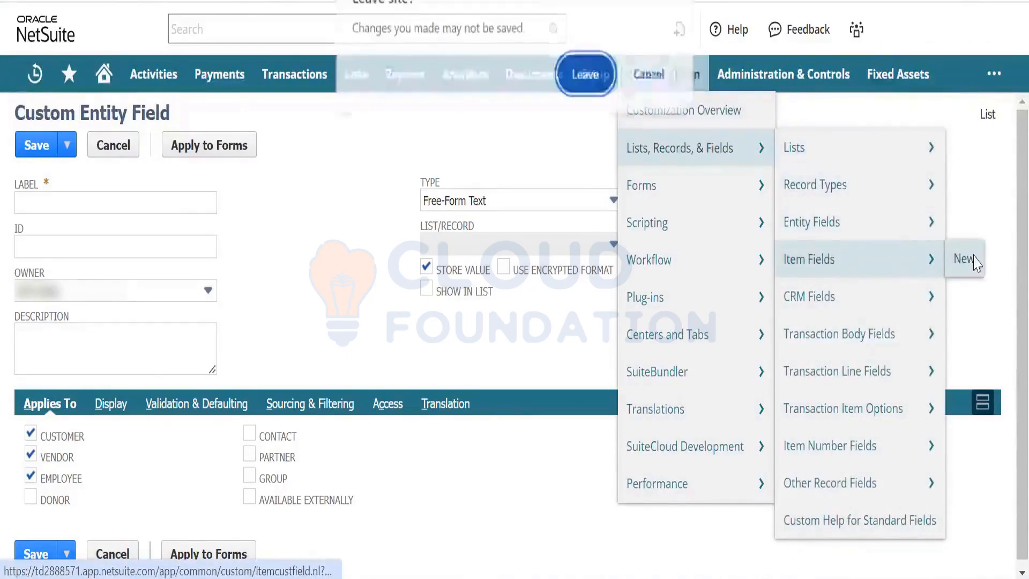
click(592, 83)
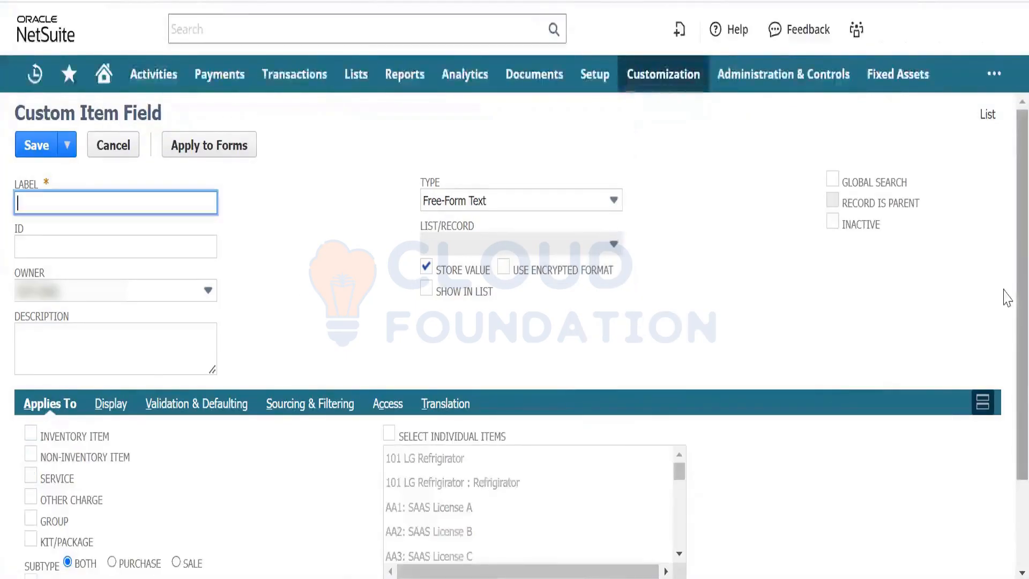
scroll(1007, 322, down, 2)
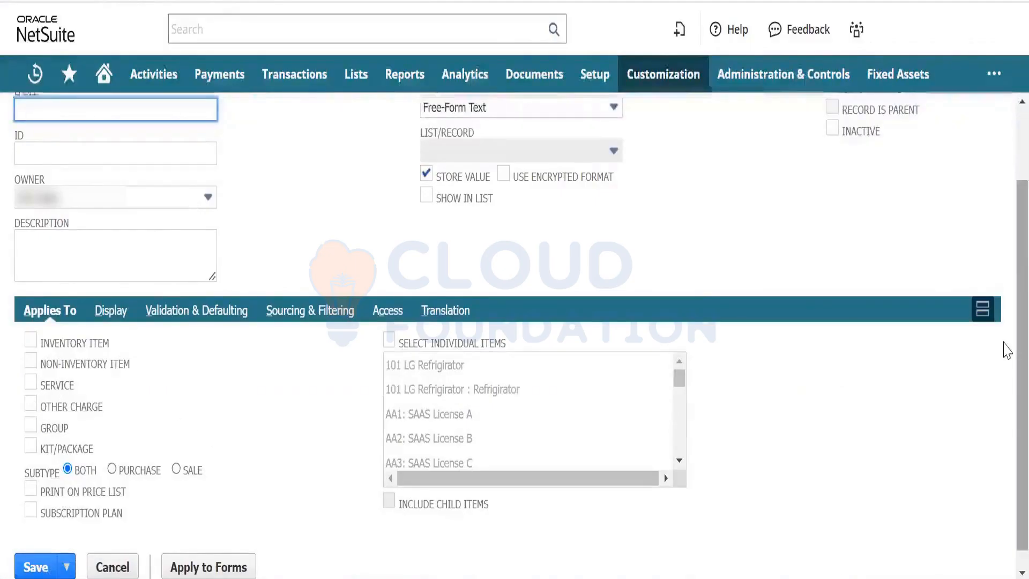
scroll(1006, 350, up, 2)
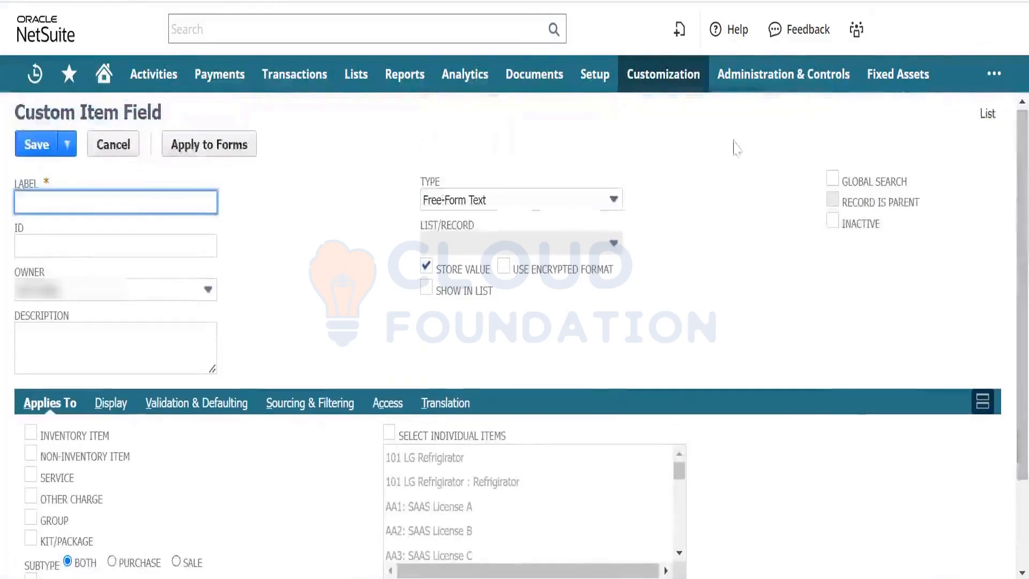
Step: Open the list of existing custom transaction line fields
mouse_move(663, 75)
mouse_move(679, 148)
mouse_move(911, 219)
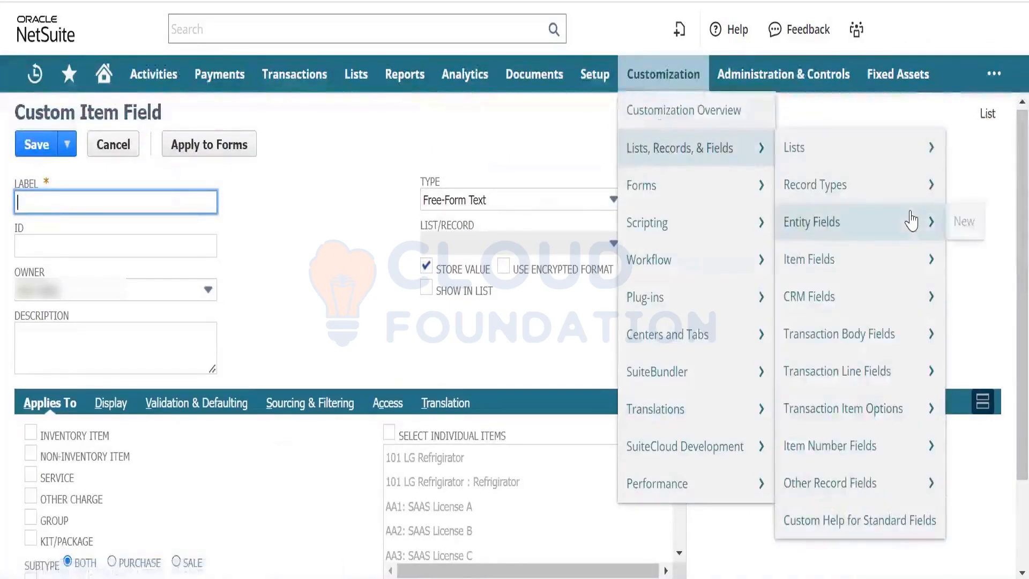
click(862, 358)
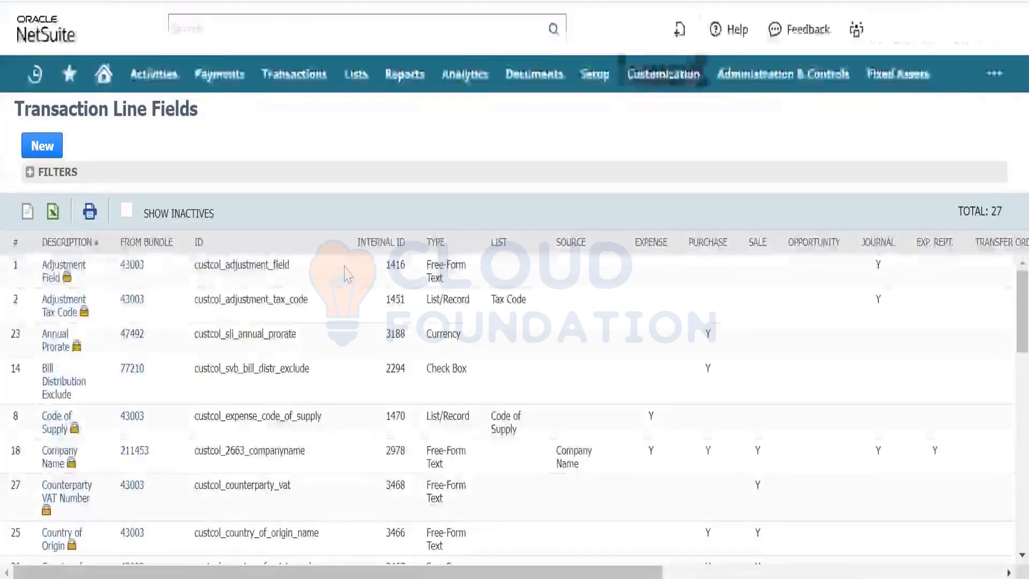
Step: Open a blank form for a new transaction line field and view the line columns on the purchase order
mouse_move(663, 74)
mouse_move(691, 148)
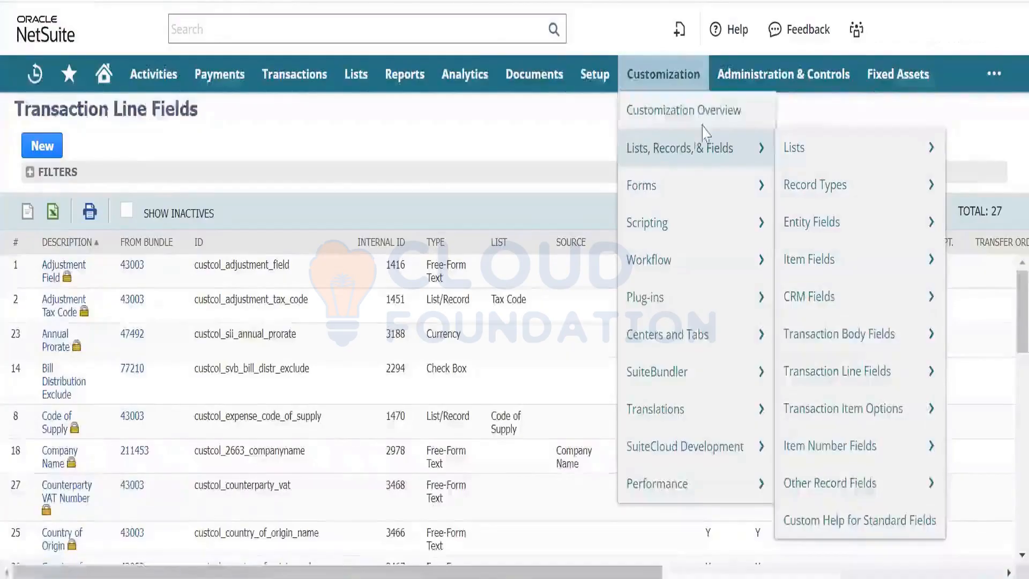
mouse_move(935, 371)
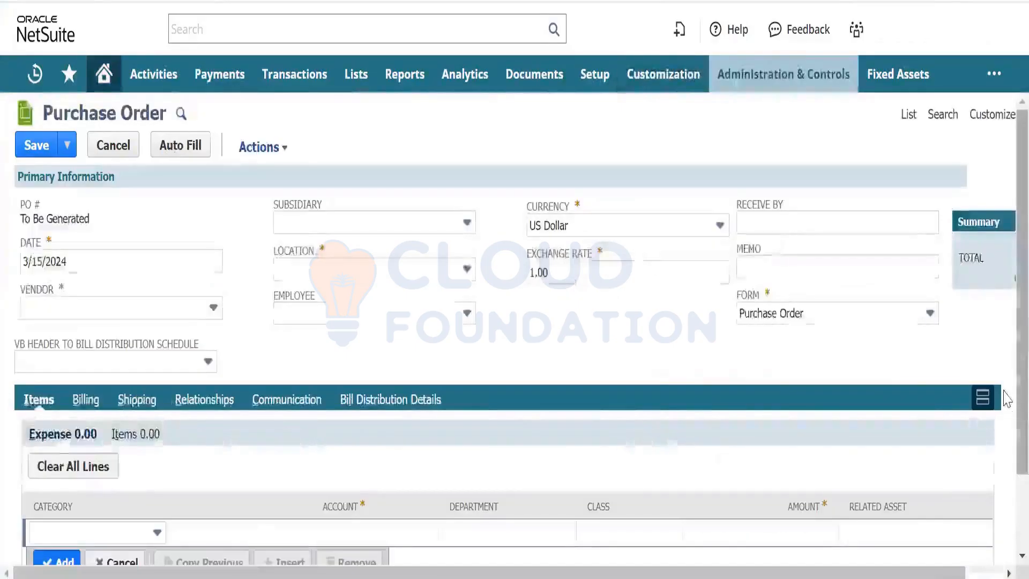
scroll(1005, 455, down, 3)
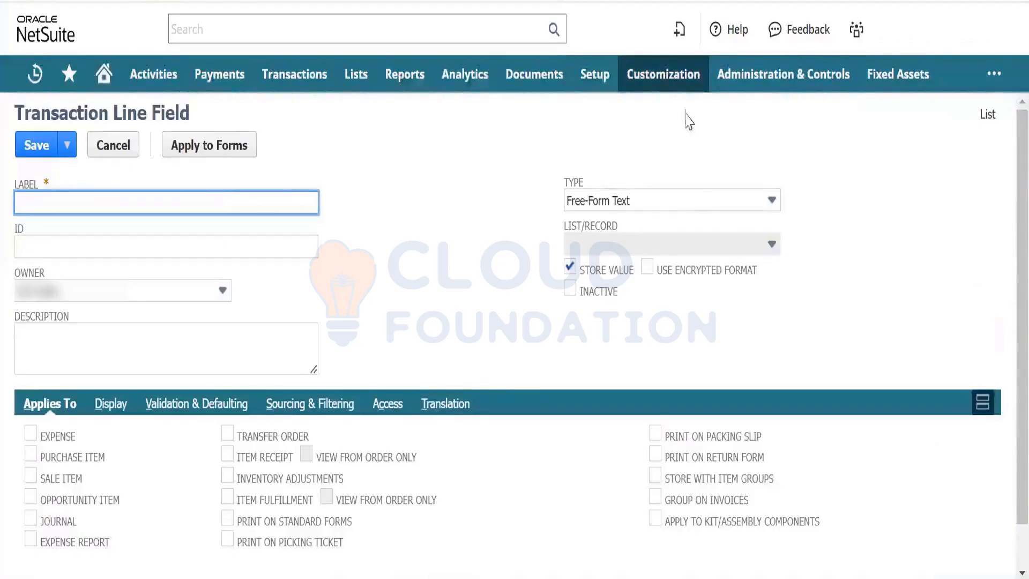
Step: Open a blank form for a new custom record type and review its settings and subtabs
mouse_move(676, 74)
mouse_move(707, 153)
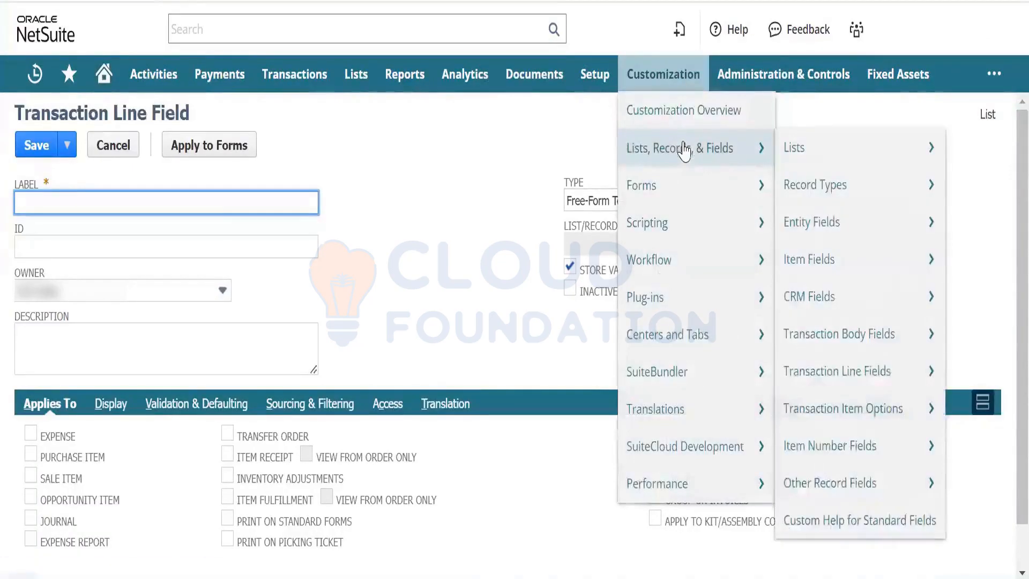
mouse_move(807, 197)
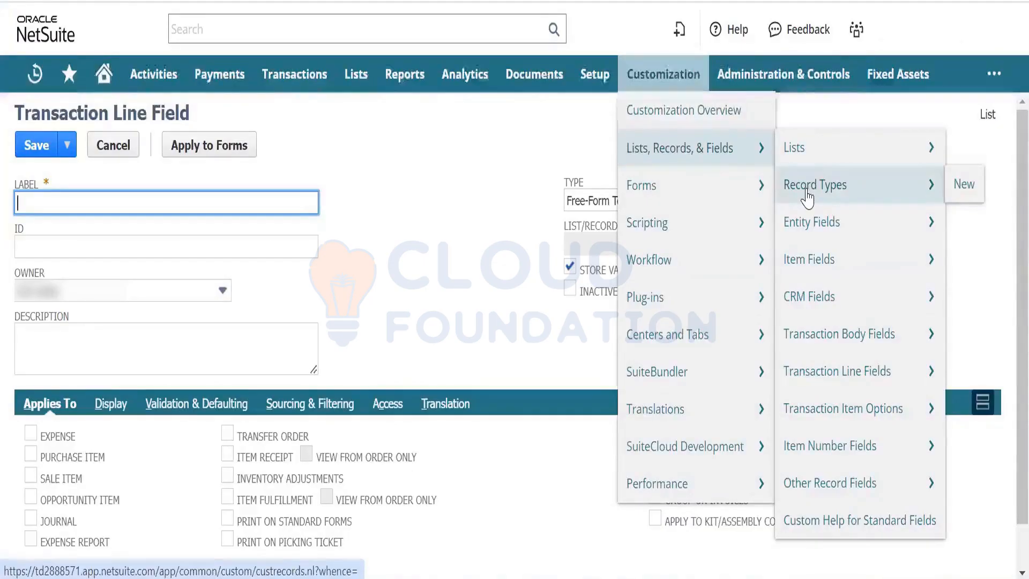
click(956, 185)
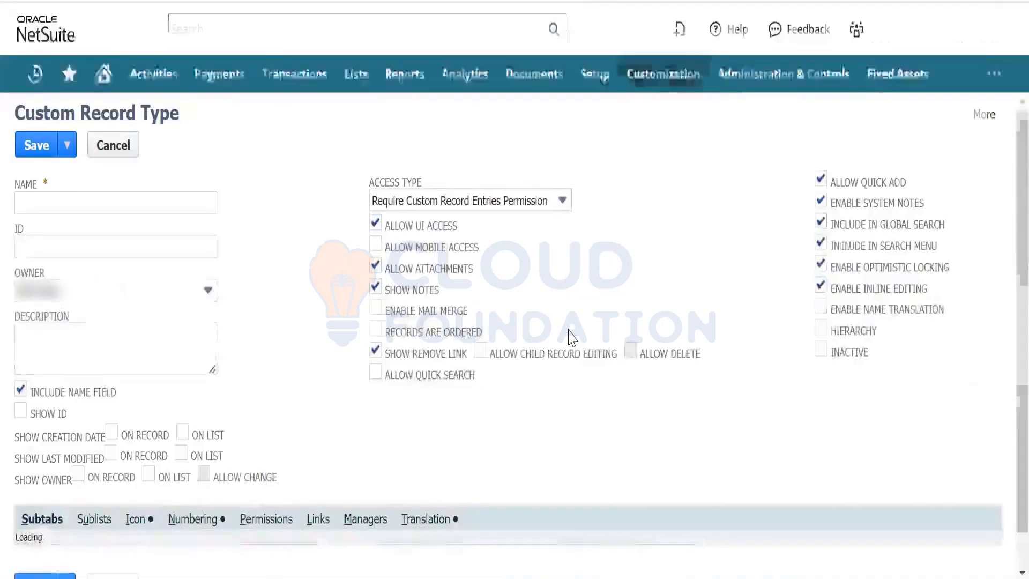
scroll(1004, 354, down, 2)
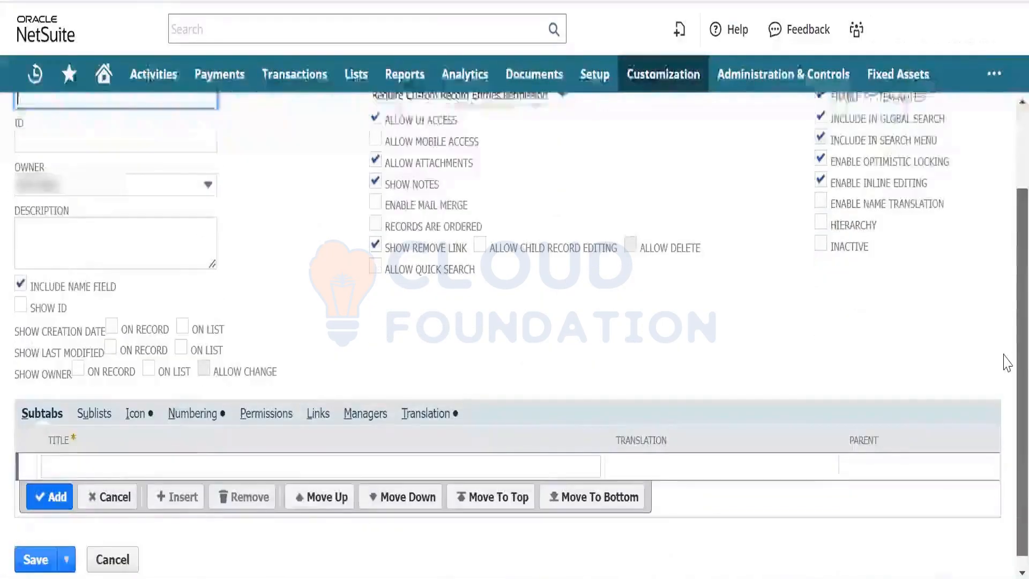
scroll(1004, 355, up, 1)
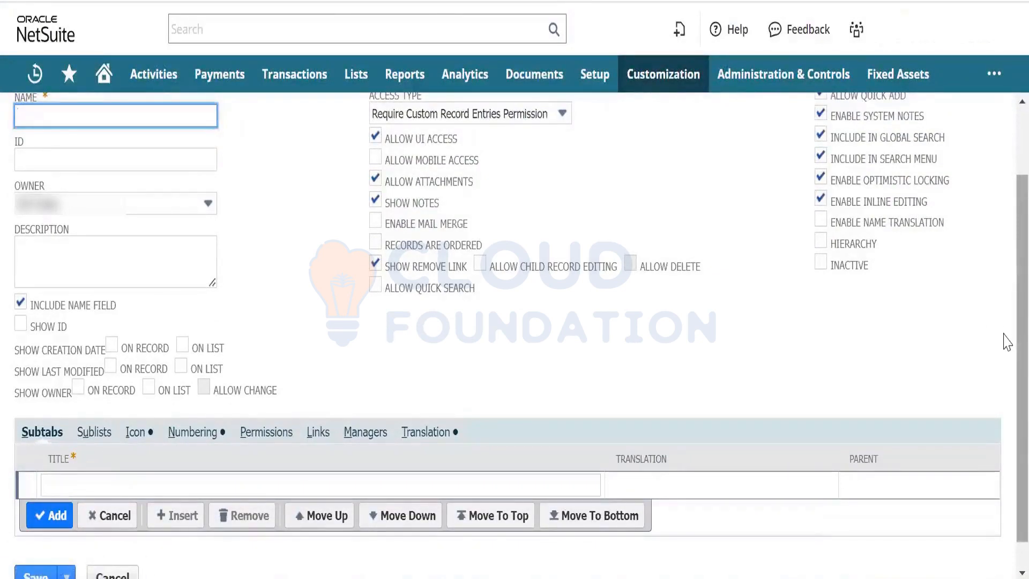
scroll(1005, 322, up, 2)
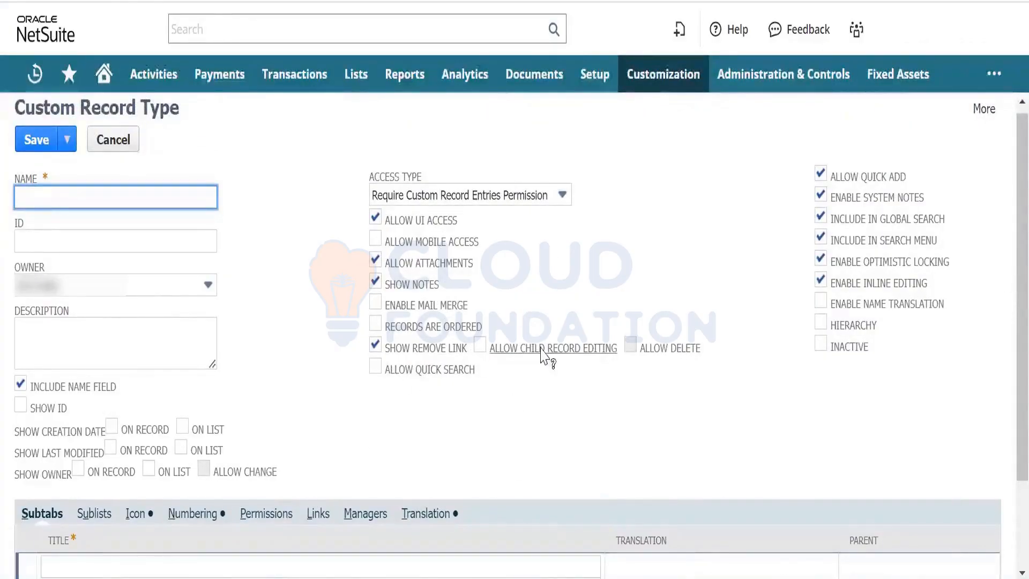
Step: Open the custom lists in a separate browser tab, keeping the custom record type form open
mouse_move(646, 68)
mouse_move(664, 156)
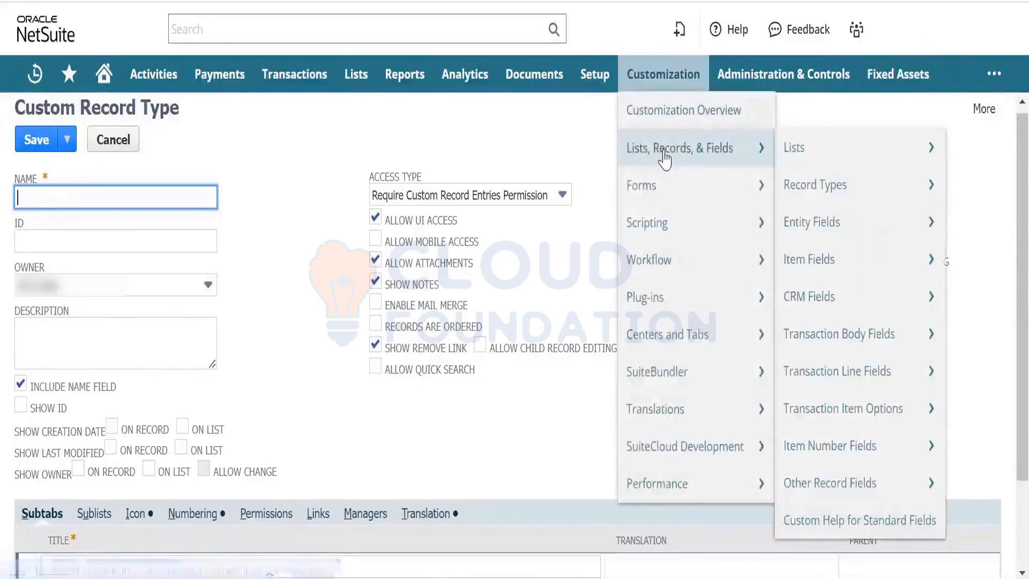
mouse_move(852, 183)
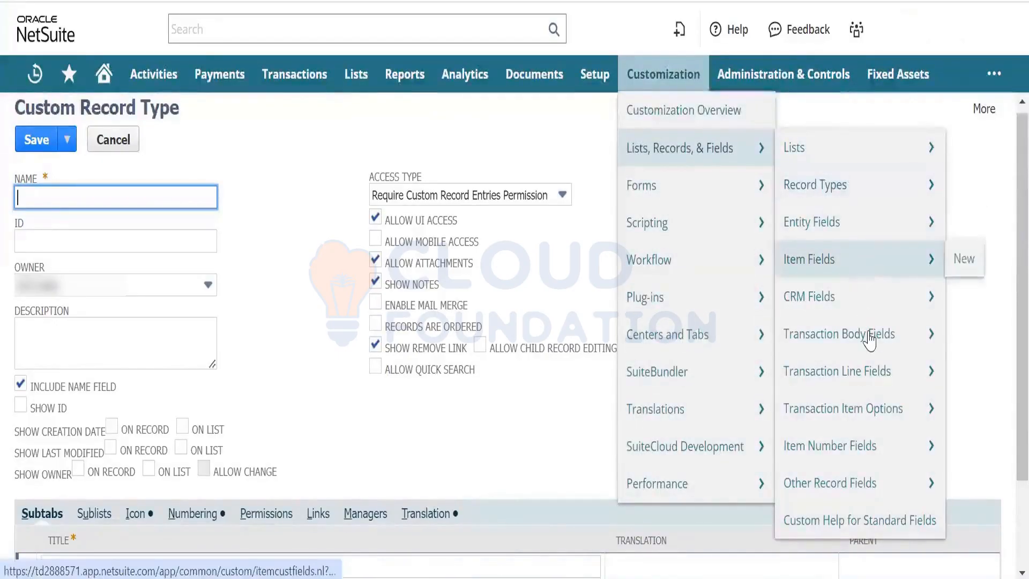
mouse_move(868, 338)
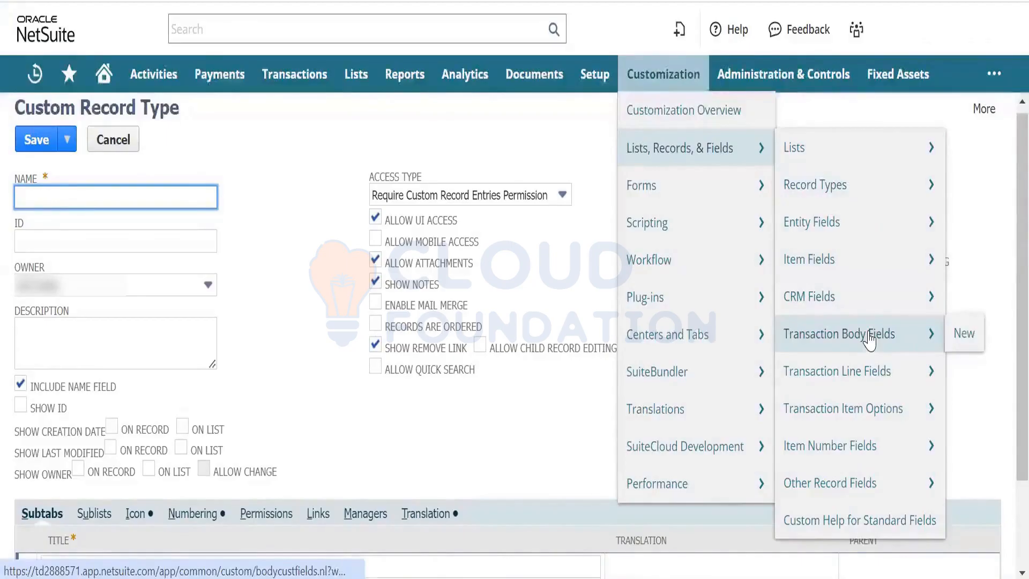
mouse_move(869, 499)
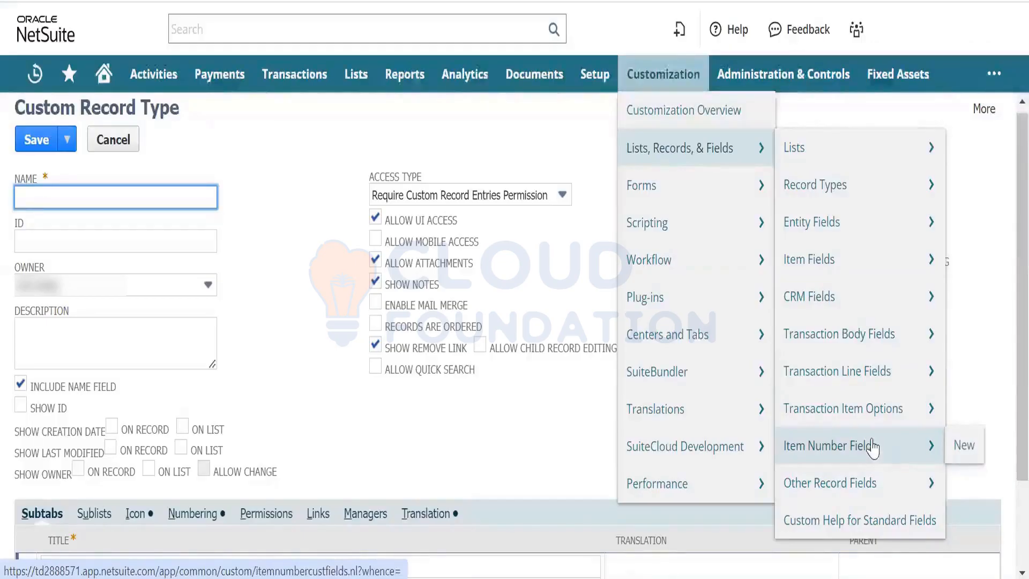
mouse_move(874, 429)
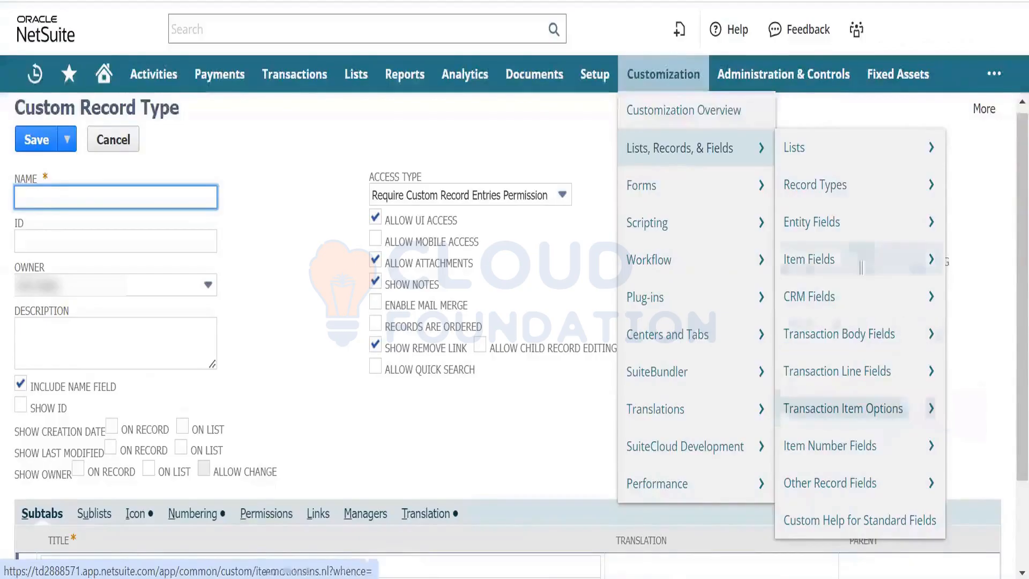
right_click(851, 155)
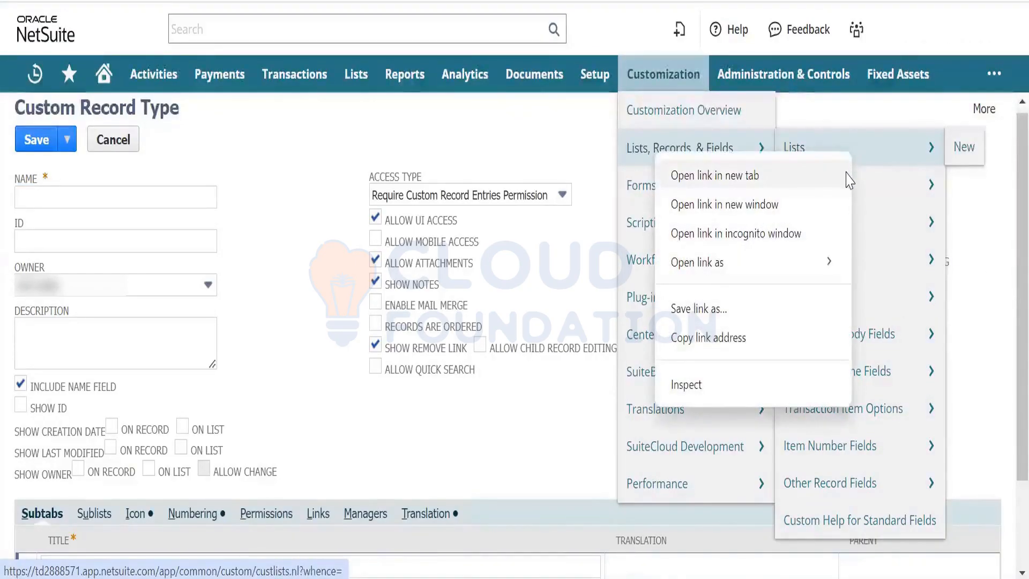
key(Escape)
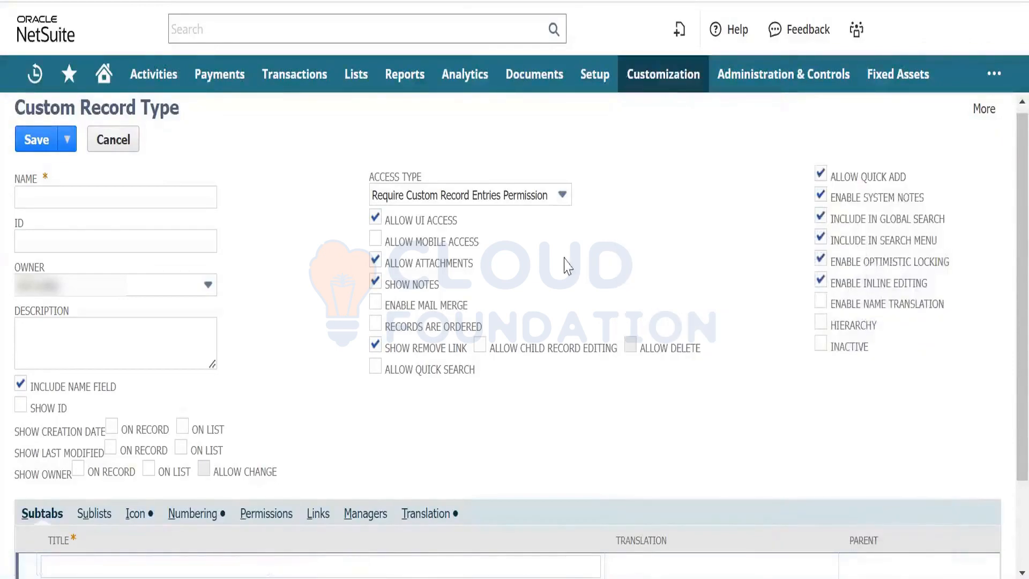
Step: View the access type options available for the custom record type
click(555, 197)
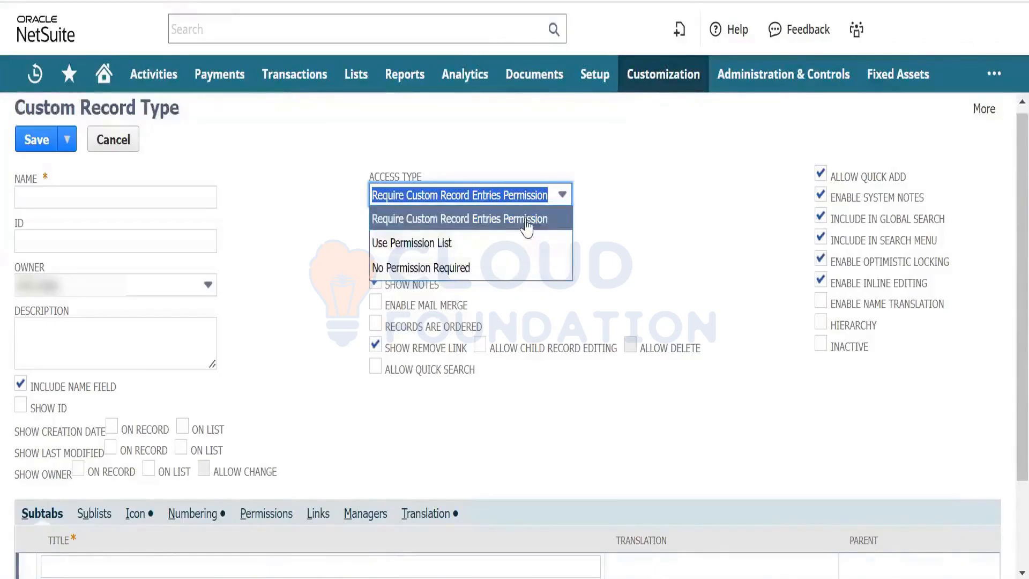
click(684, 239)
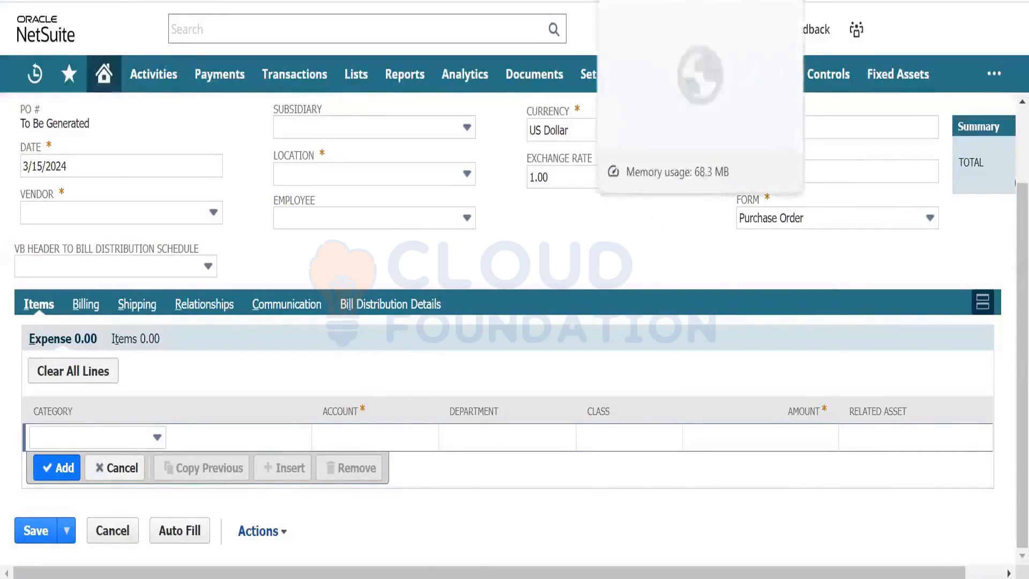
Step: Switch to the blank custom list form and enter a list name beginning with "Weight"
click(647, 1)
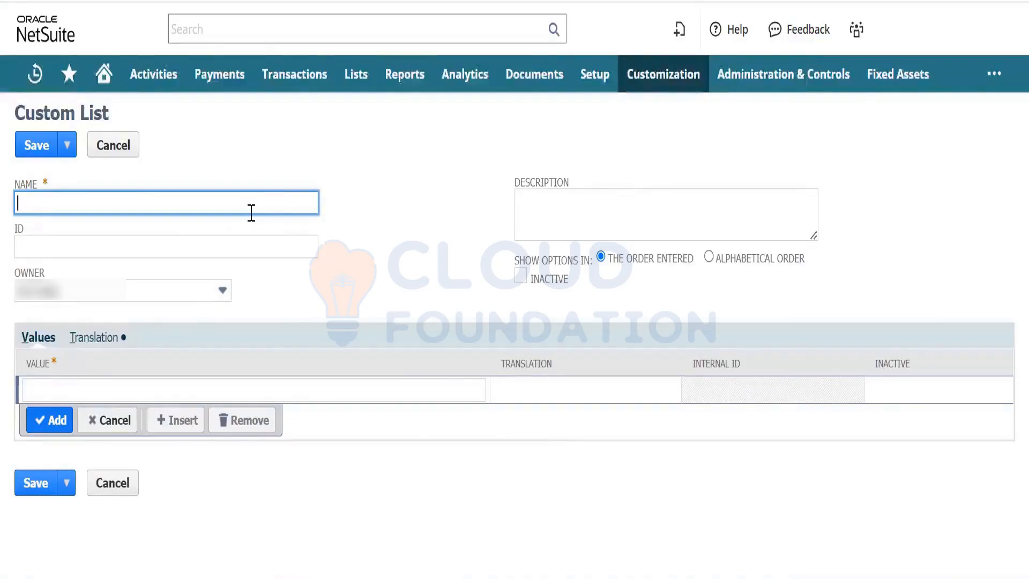
text(Weight)
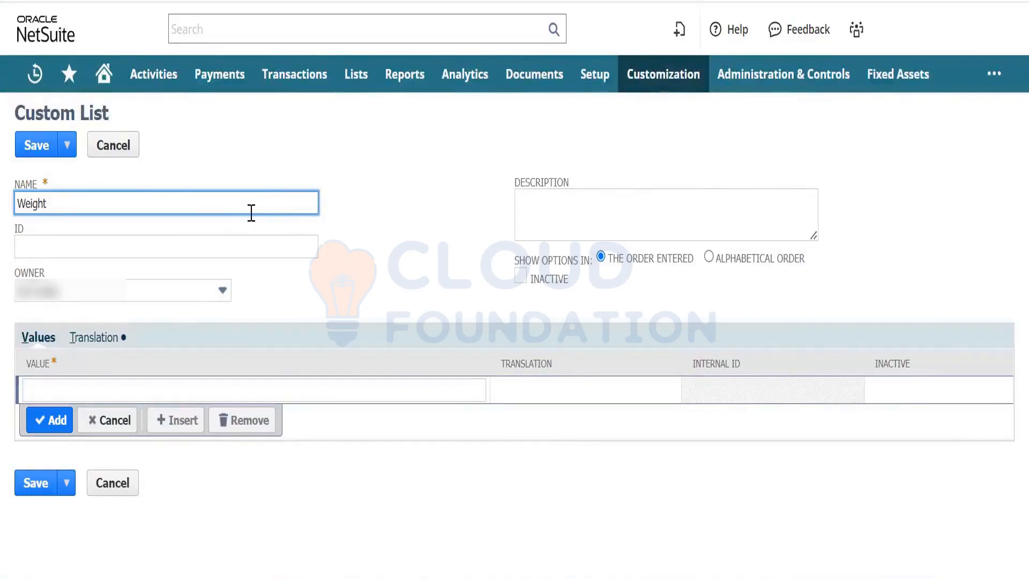
text( *****)
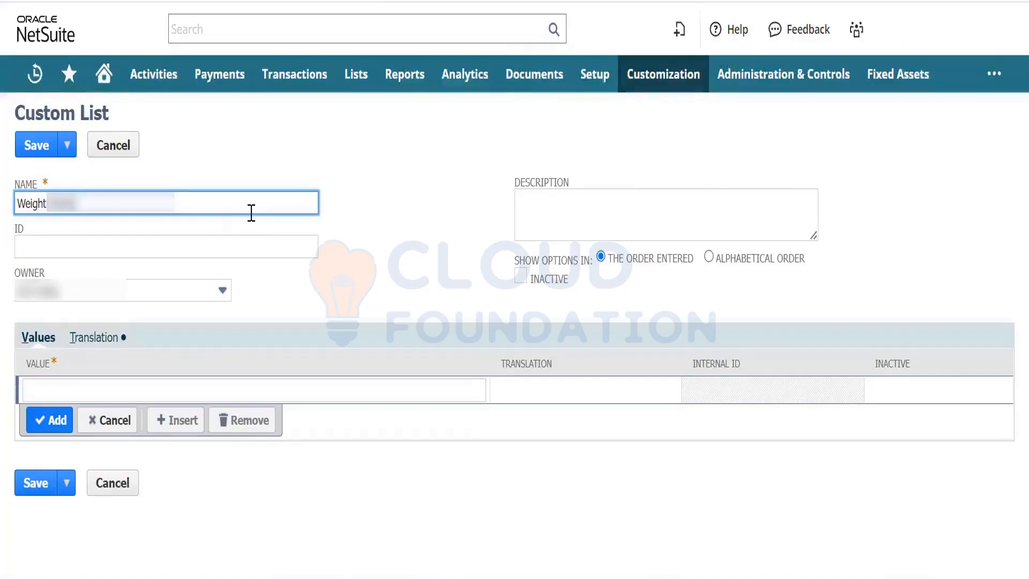
text(******)
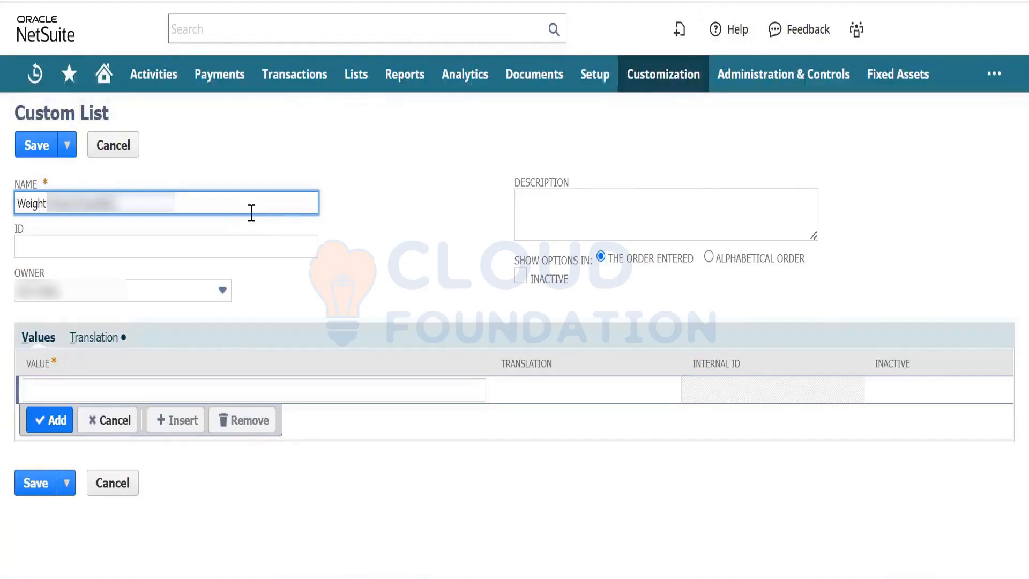
key(Tab)
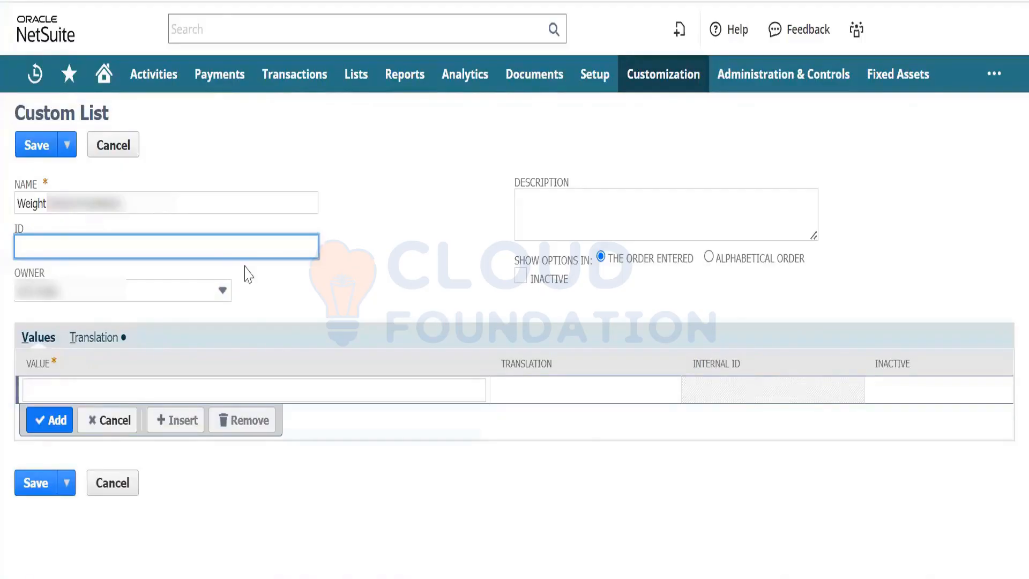
Step: Copy the custom list's name into its description
click(180, 196)
triple_click(180, 195)
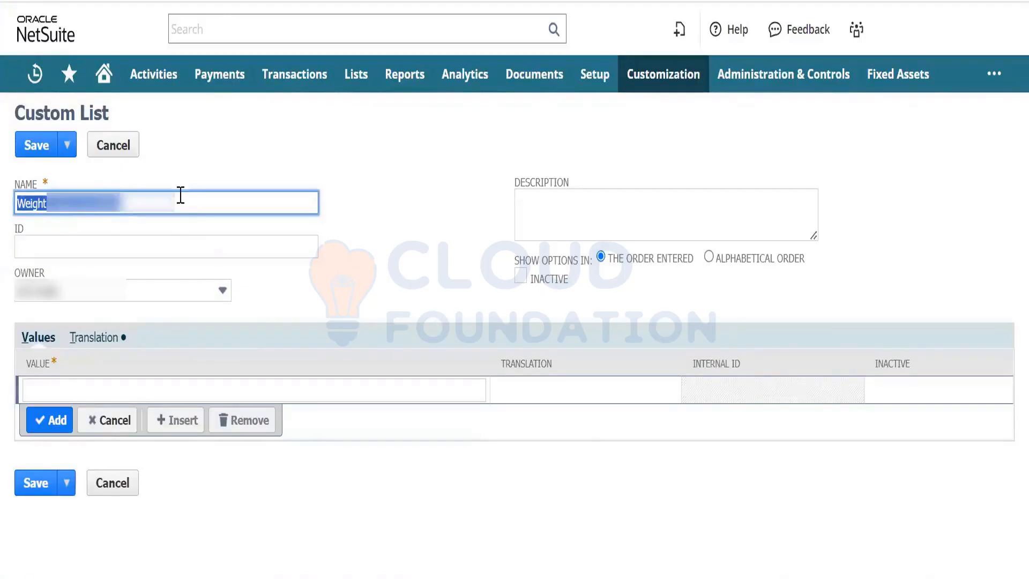
click(659, 224)
key(ctrl+v)
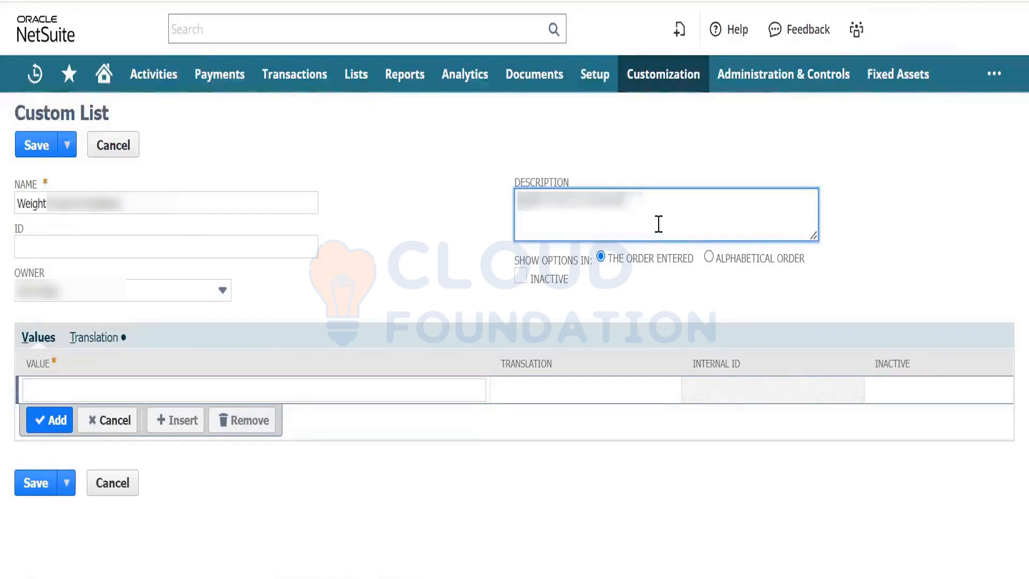
Step: Add Kilograms as the first value of the custom weight list
click(75, 387)
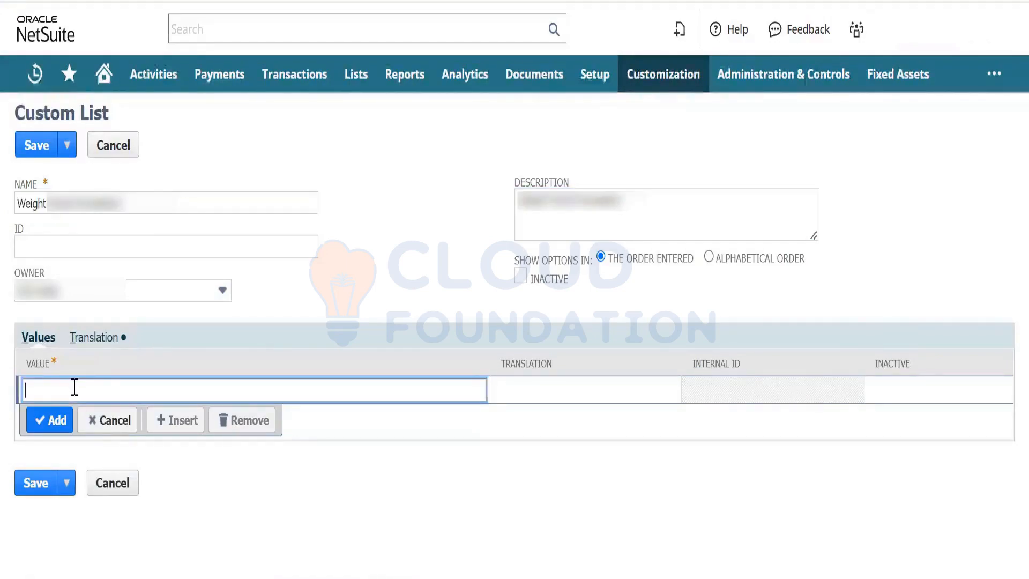
text(Kilo)
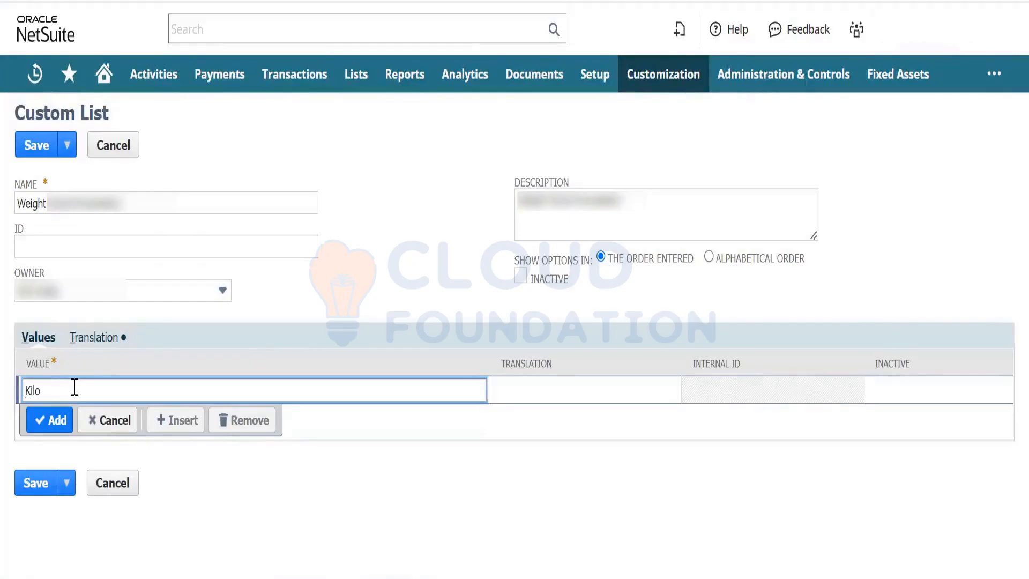
text(grams)
key(Tab)
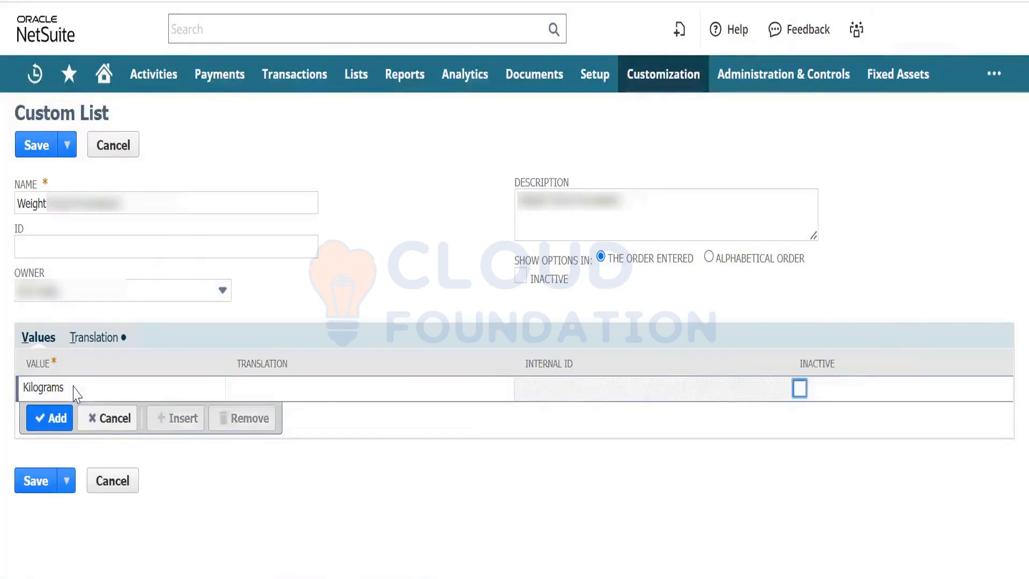
click(50, 418)
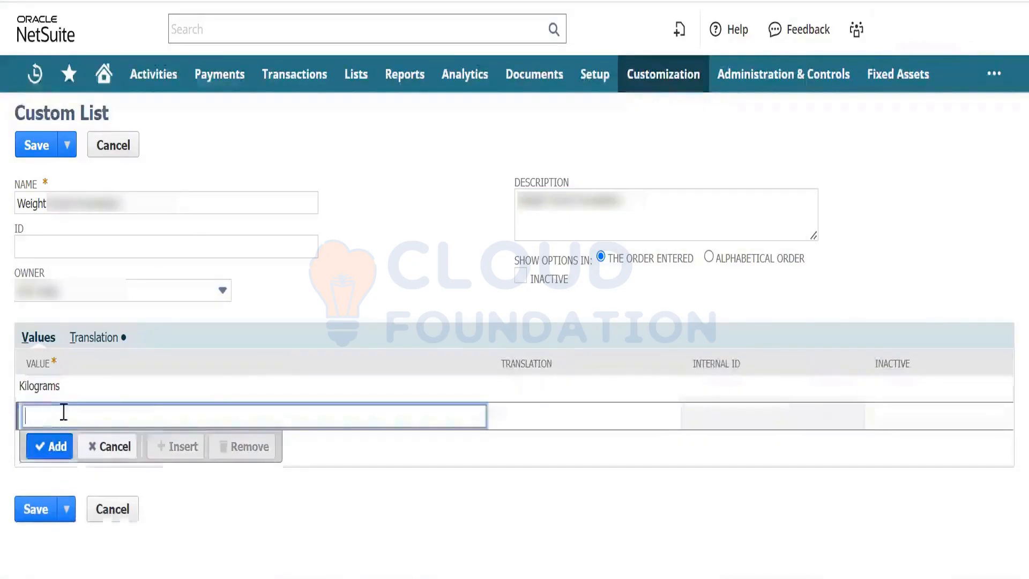
Step: Add Grams, MilliGrams, Pounds and Tonnes as further values of the custom weight list
text(Gram)
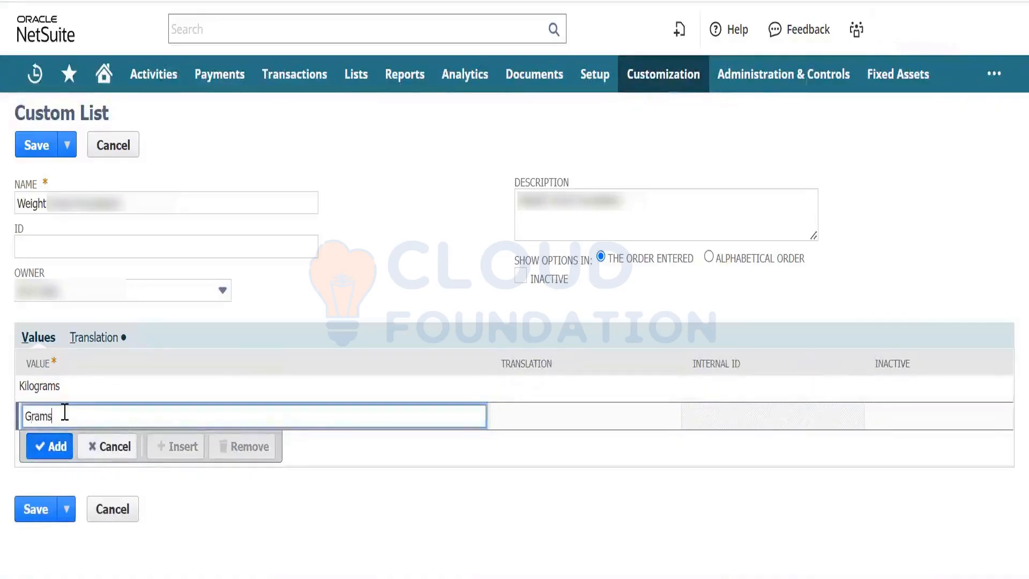
text(s)
click(50, 446)
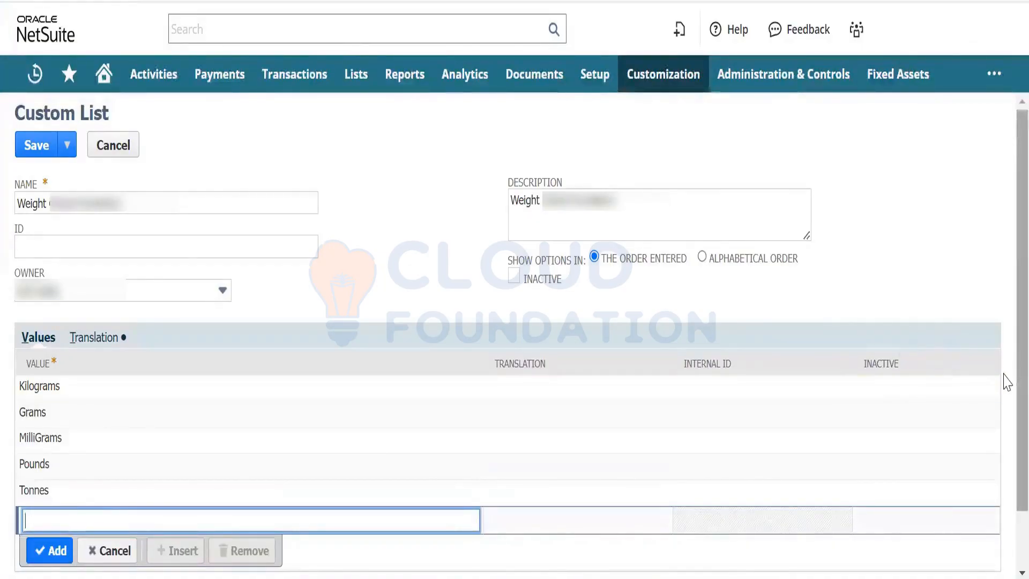
Step: Check the entered list values and save the custom weight list with its ID left blank
scroll(1001, 436, down, 2)
scroll(1004, 367, up, 2)
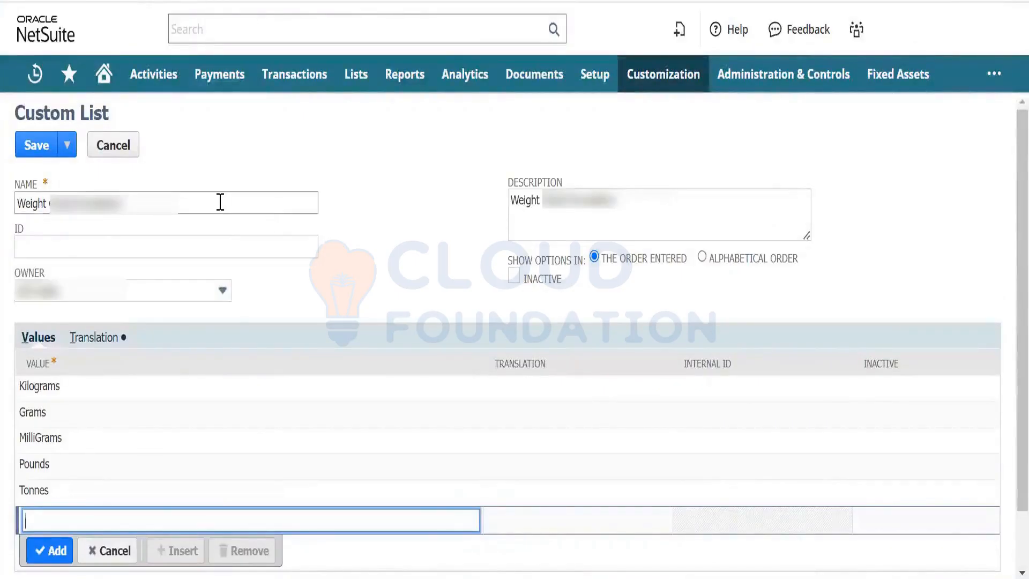
click(174, 251)
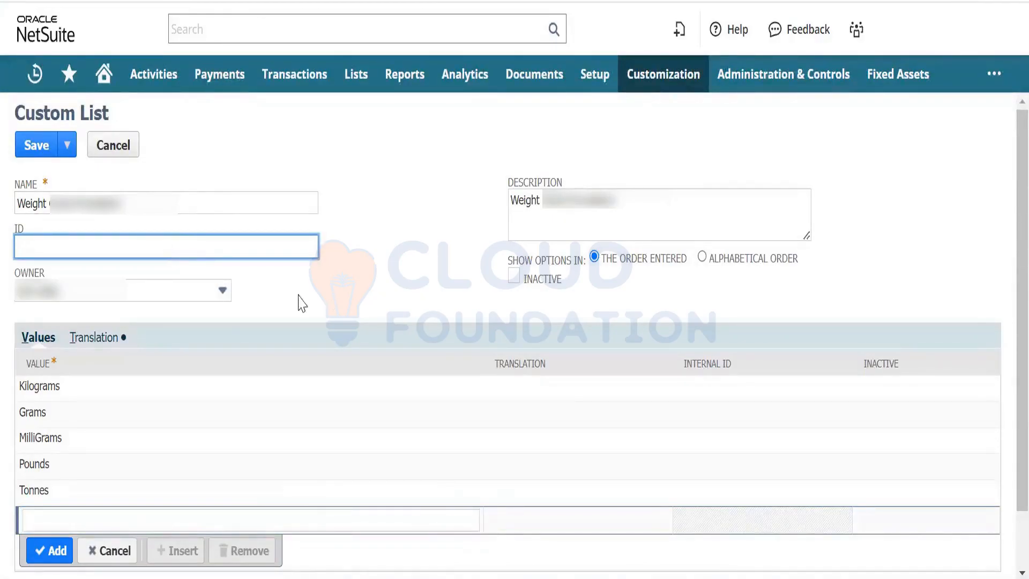
click(42, 155)
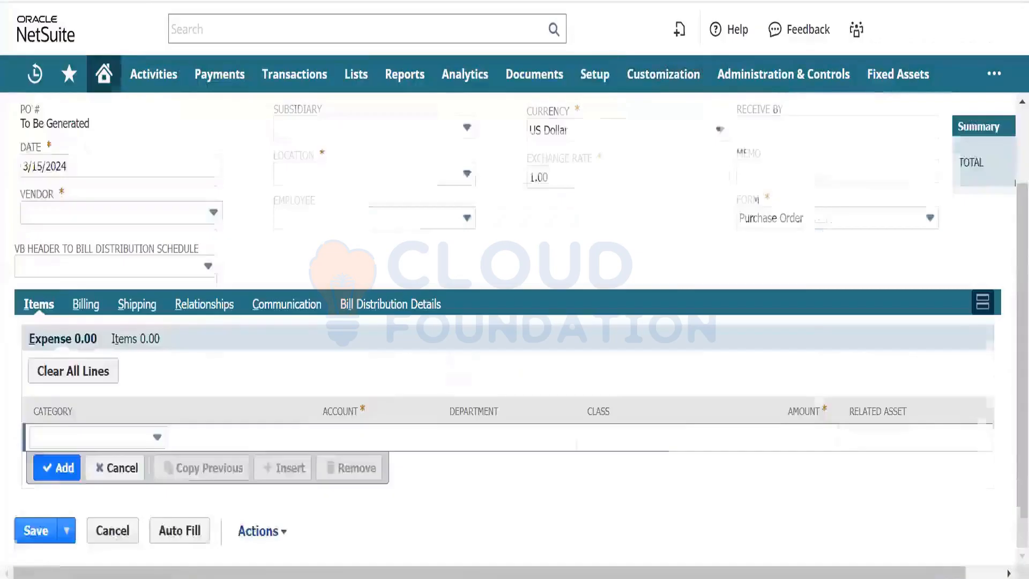
Step: Start a new custom body field from the purchase order form, leaving the unsaved order
mouse_move(659, 69)
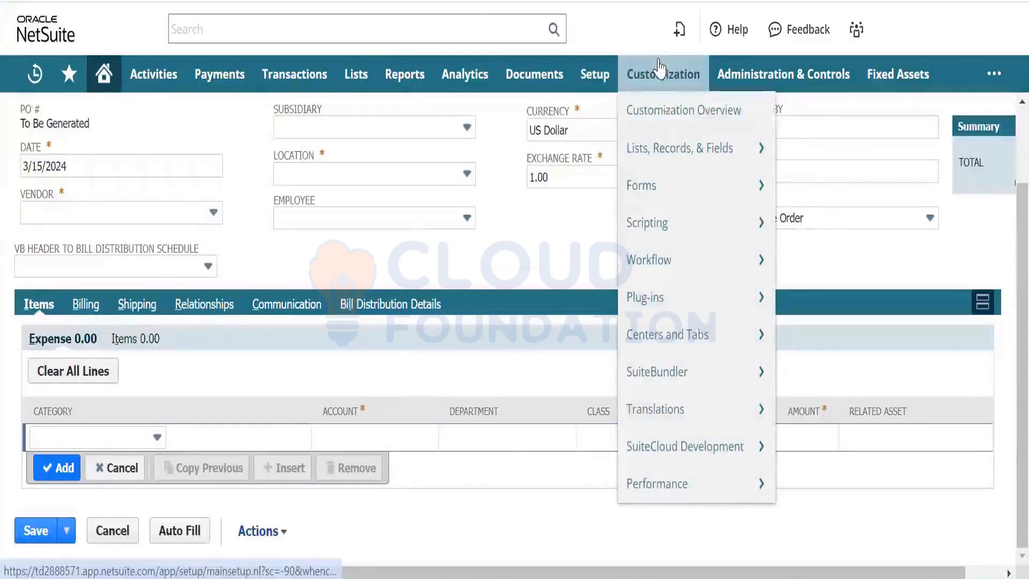
mouse_move(676, 145)
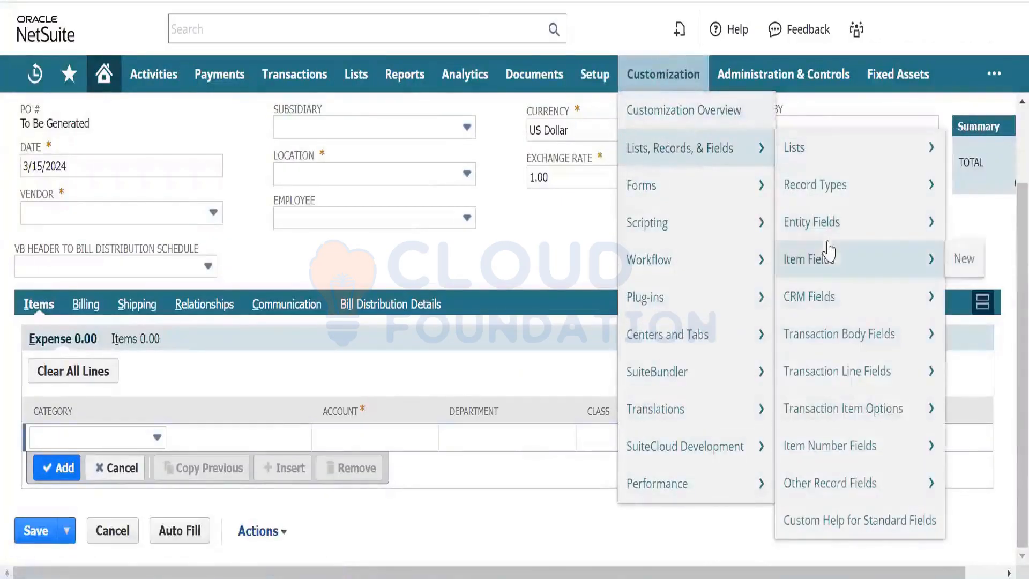
mouse_move(898, 338)
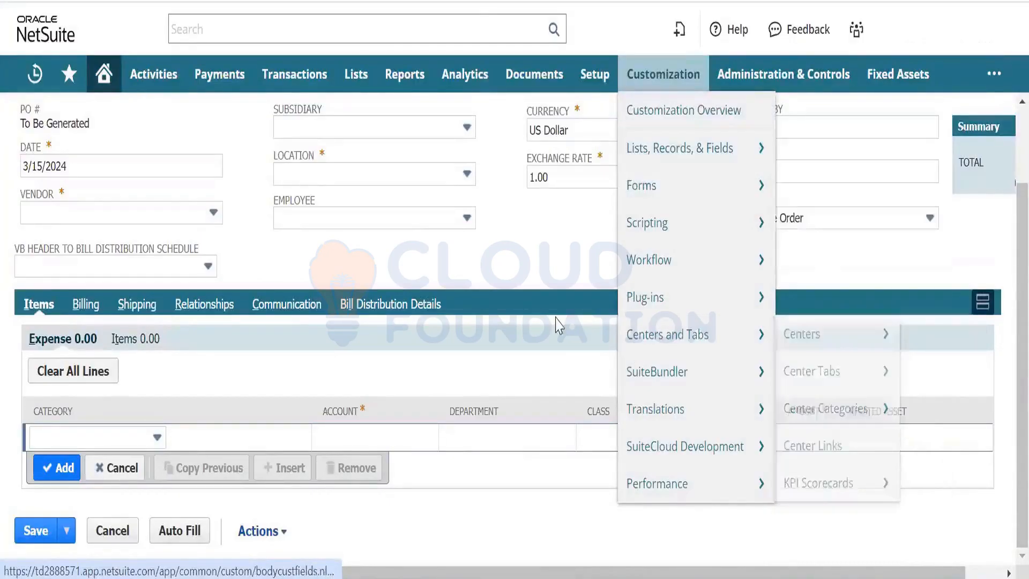
scroll(1005, 153, up, 2)
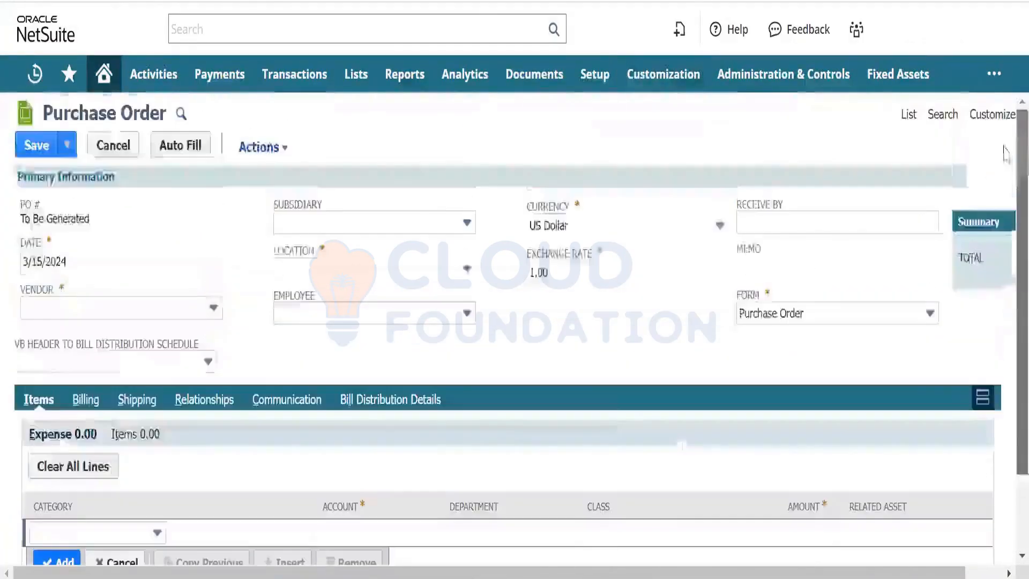
mouse_move(992, 115)
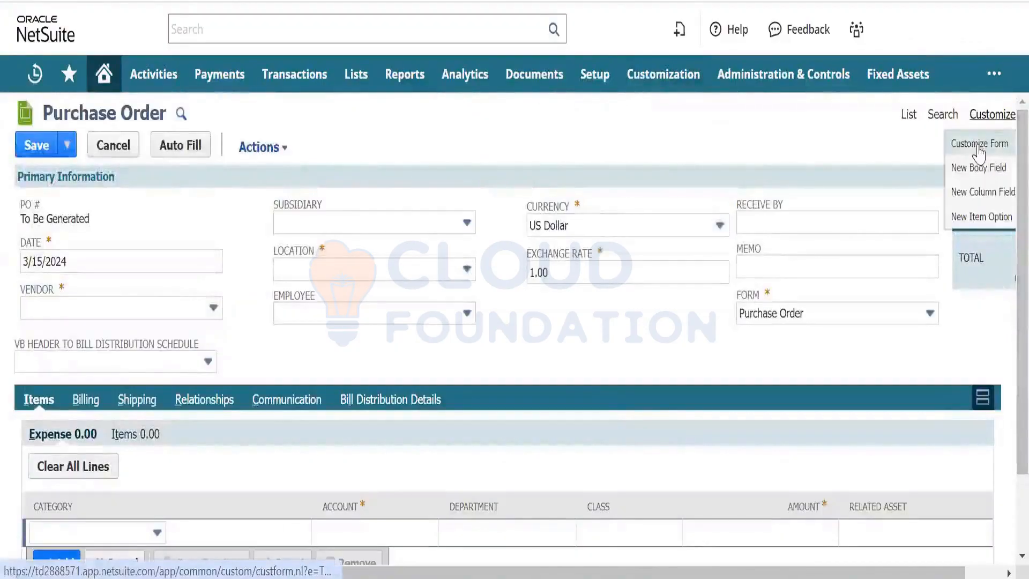
click(974, 170)
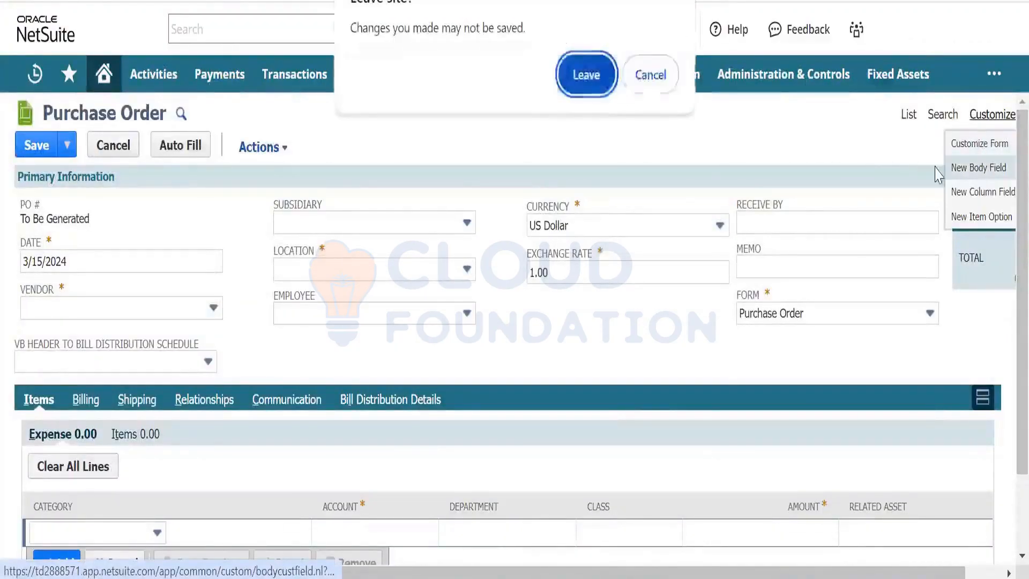
click(595, 87)
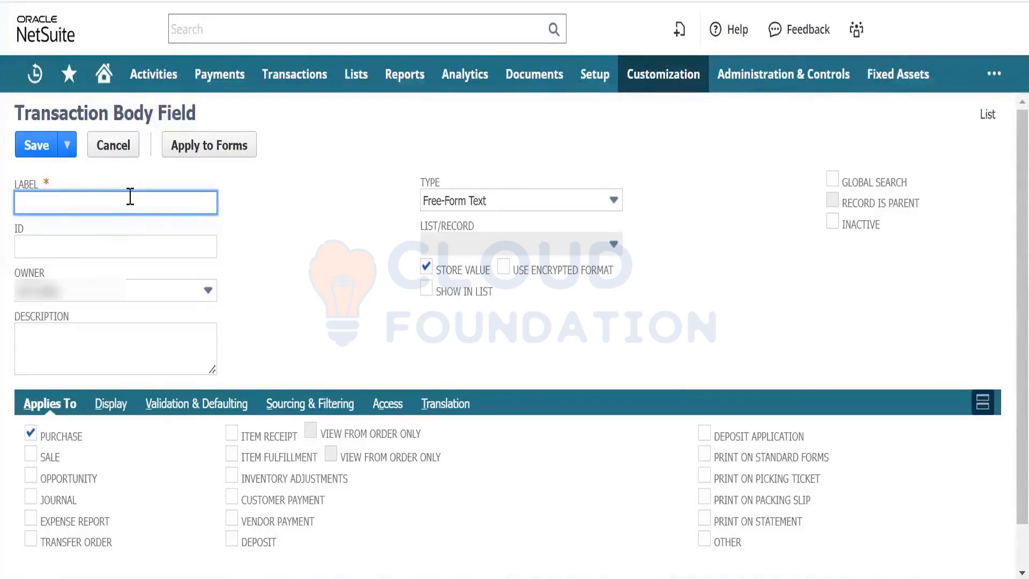
Step: Label the transaction body field "Dimension - Cloud" and copy that label into its description
text(Dimentioion - Cloud)
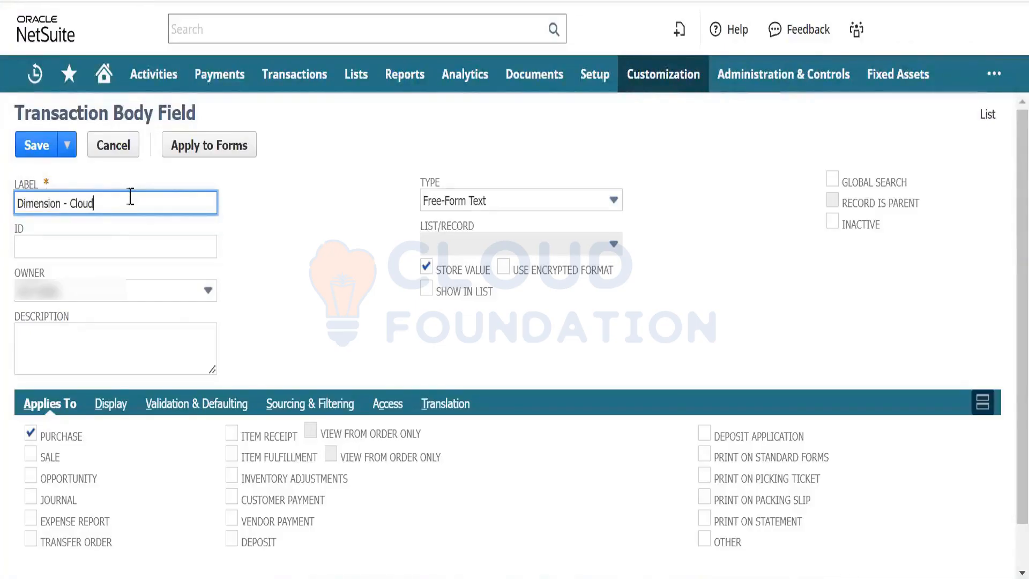
key(ctrl+a)
key(ctrl+c)
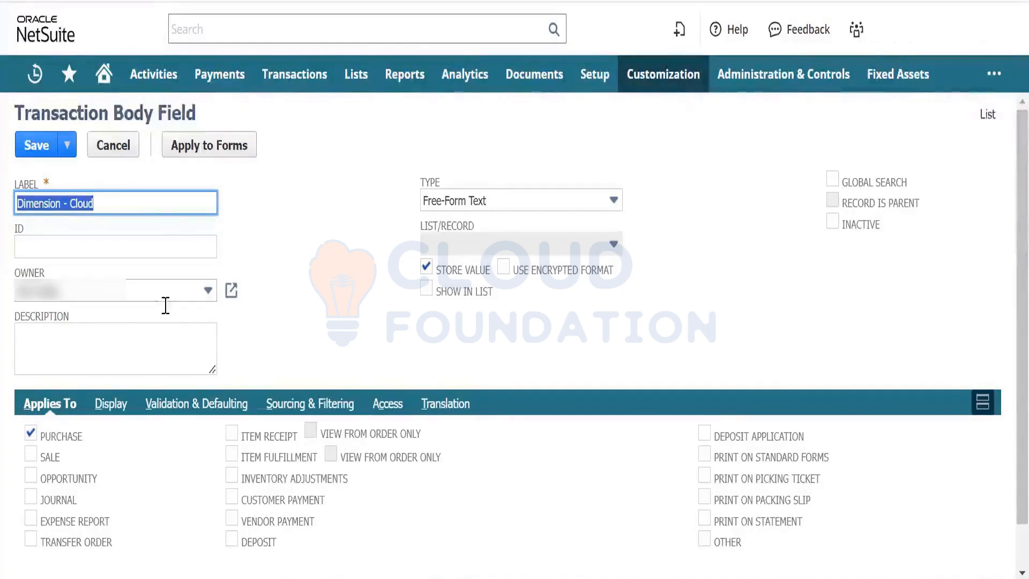
click(132, 337)
key(ctrl+v)
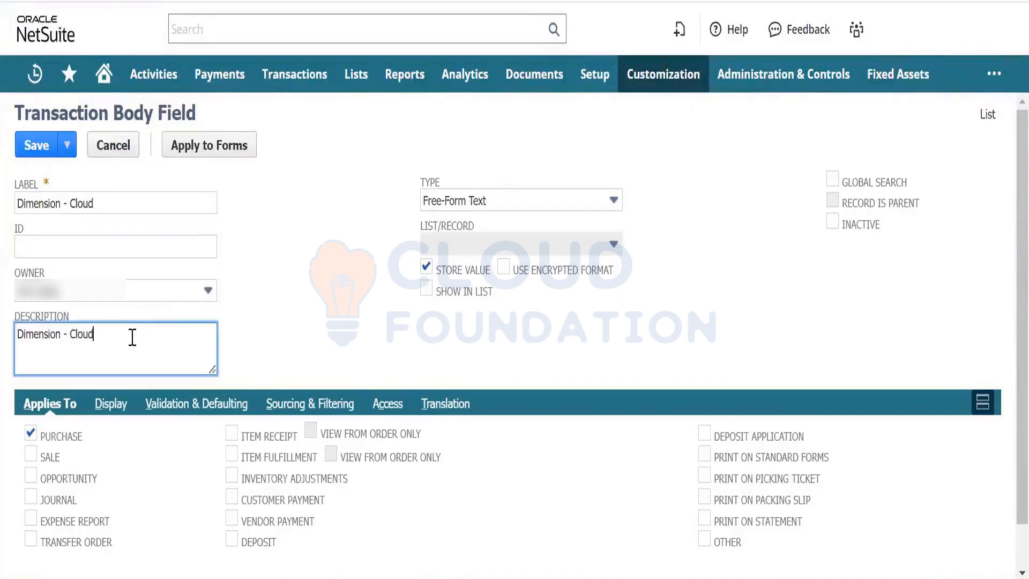
click(313, 328)
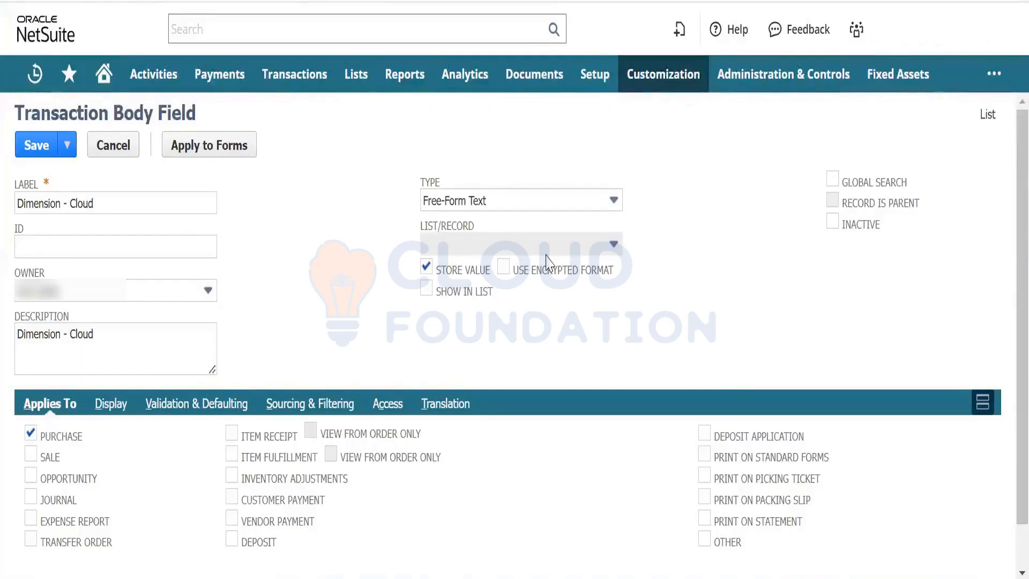
Step: Set the body field's type to List/Record and link it to the custom weight list
click(588, 204)
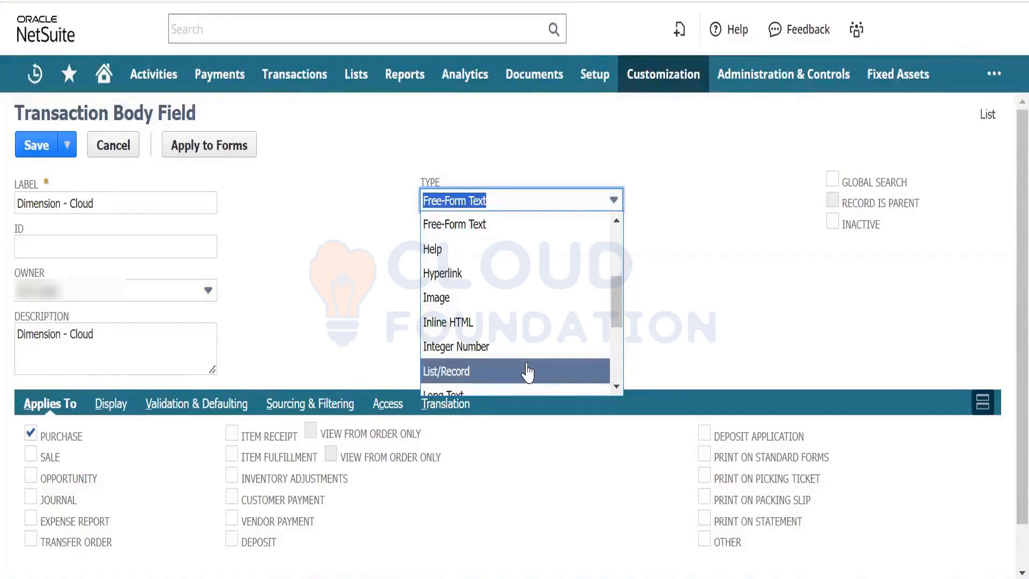
click(528, 372)
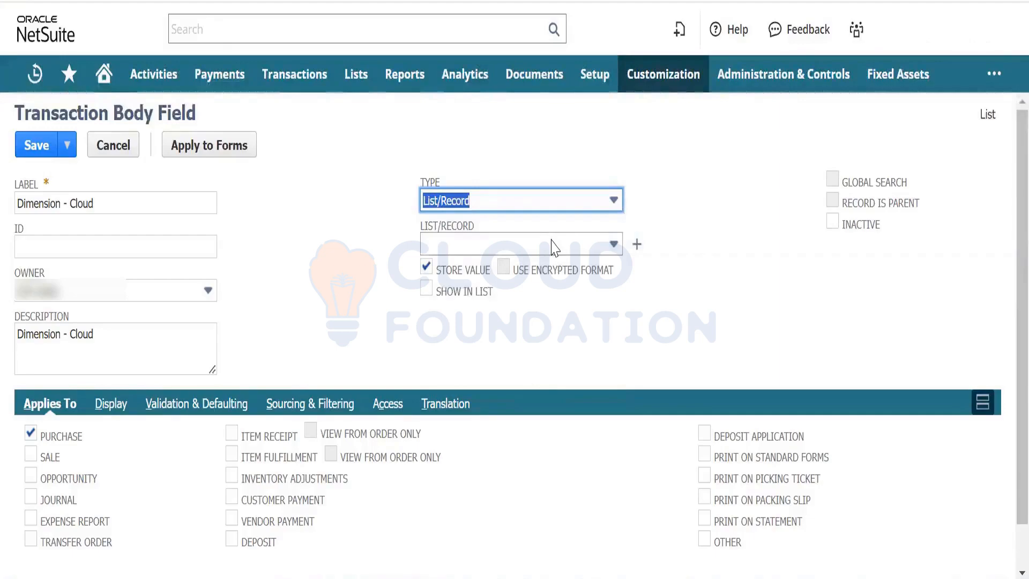
click(553, 248)
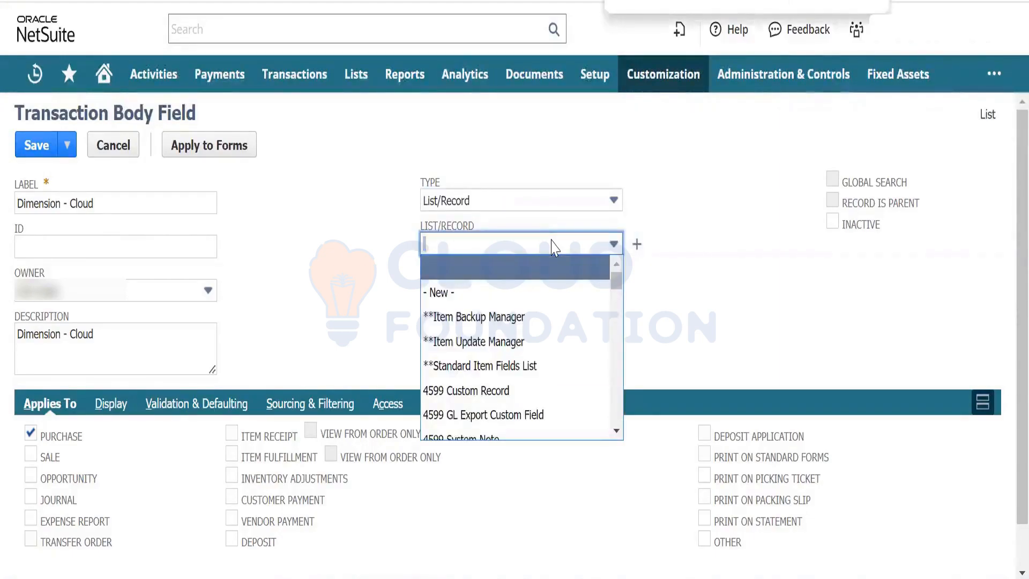
key(Return)
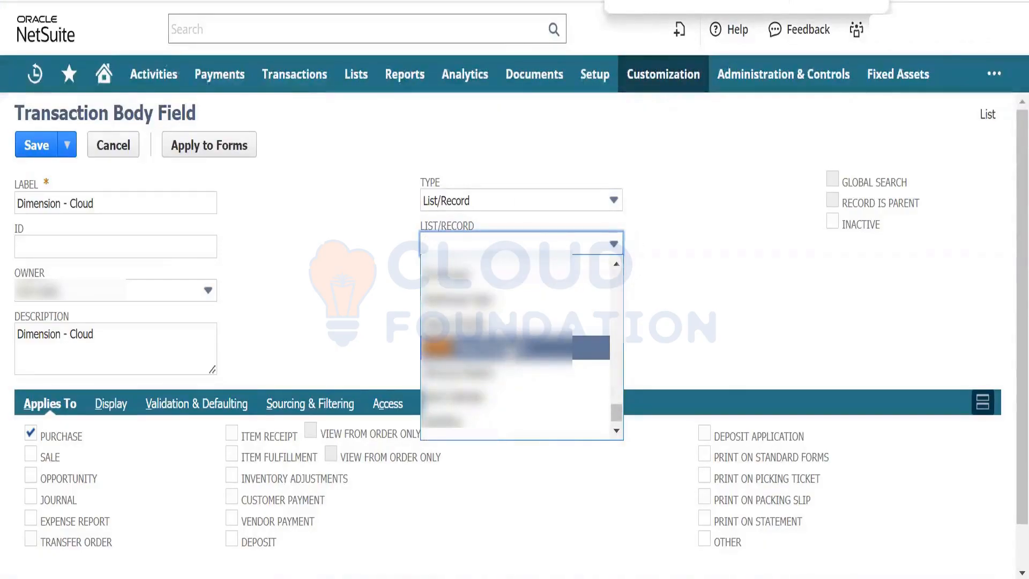
click(509, 348)
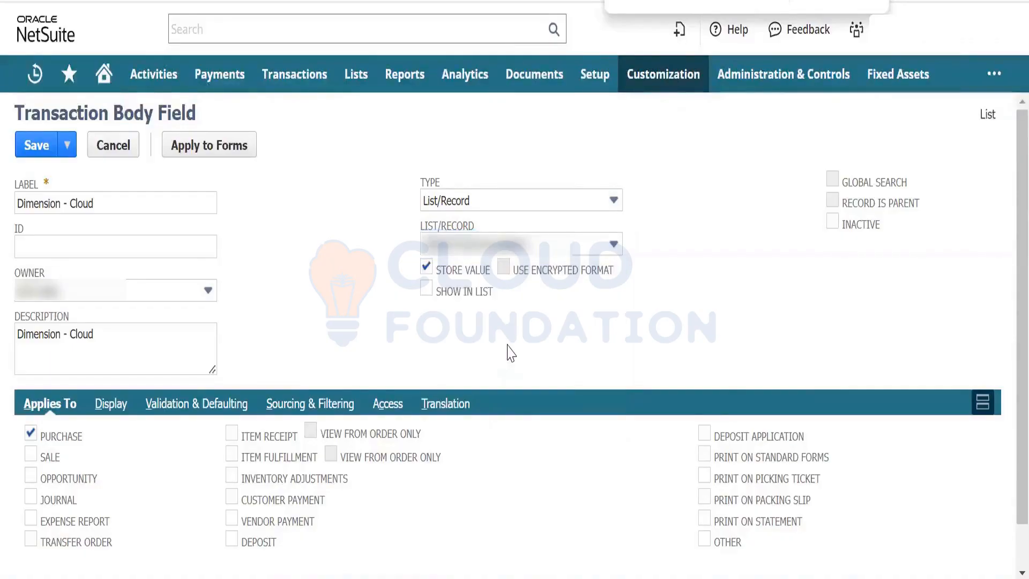
Step: Enable Show in List for the body field and also apply it to Sale and Item Receipt transactions
click(426, 288)
drag(1021, 301, 1021, 304)
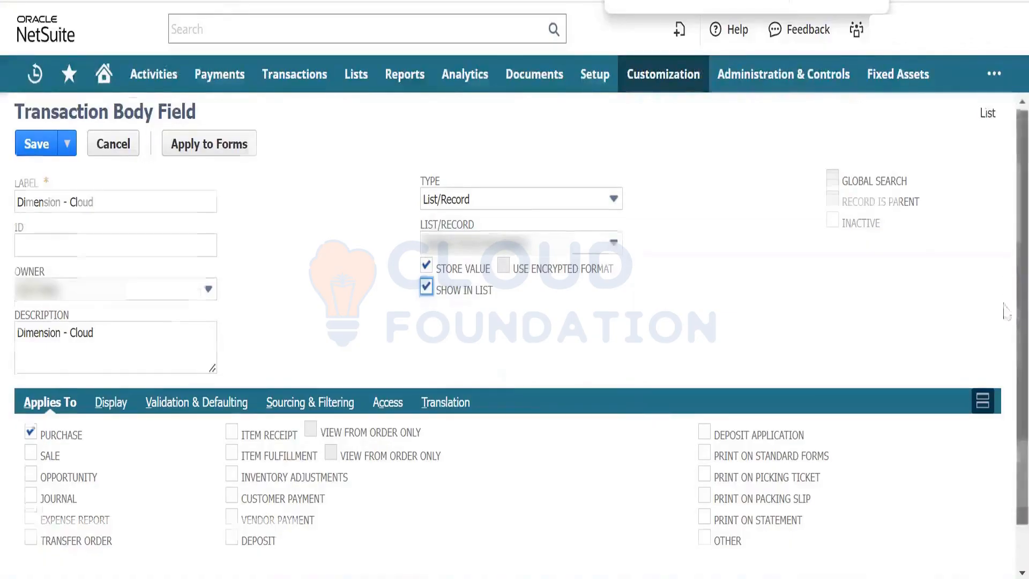
scroll(1006, 310, down, 1)
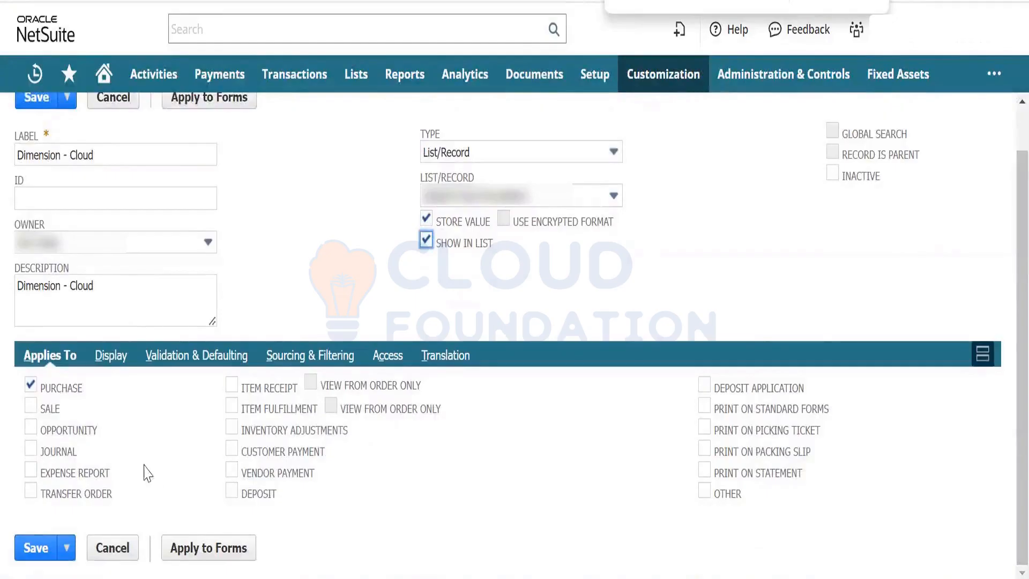
click(31, 408)
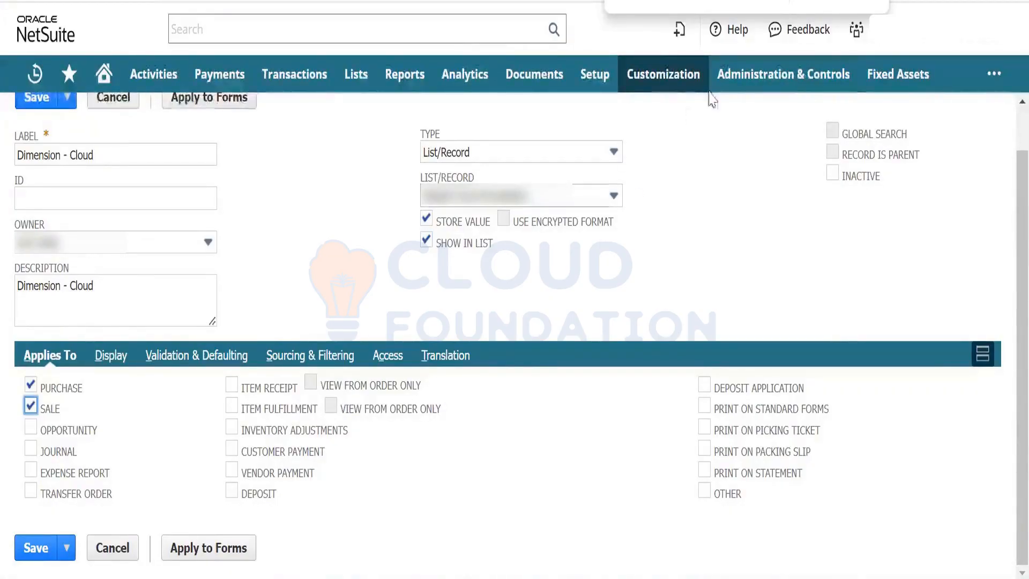
click(232, 388)
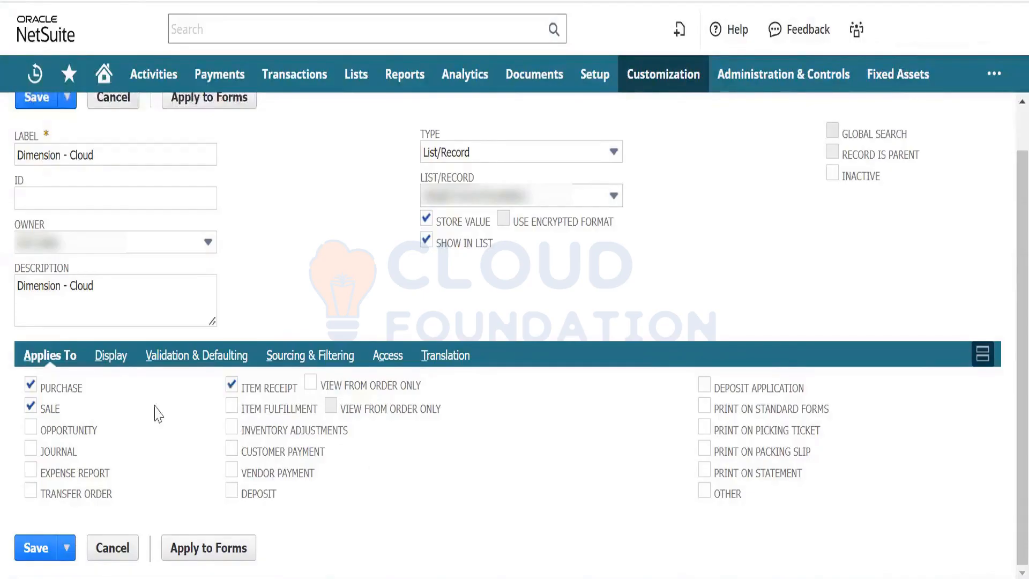
Step: View the body field's display settings and the fields it can be inserted before
click(113, 358)
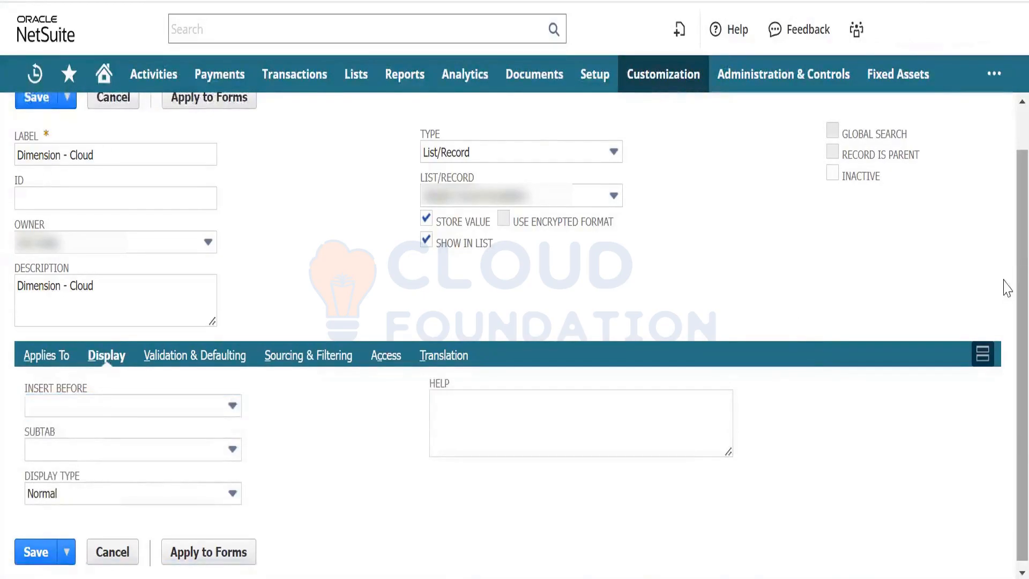
scroll(1005, 322, down, 1)
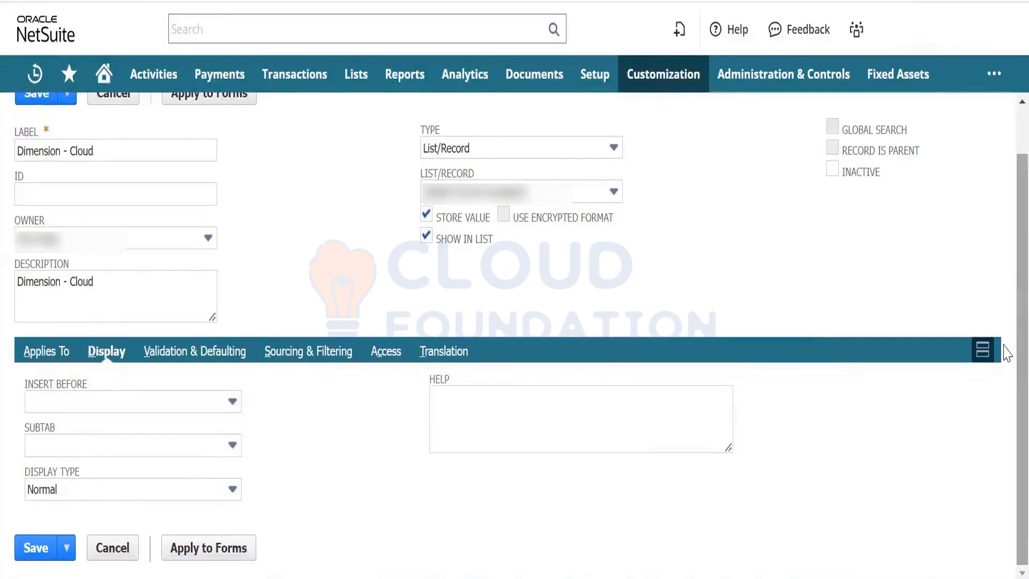
click(168, 408)
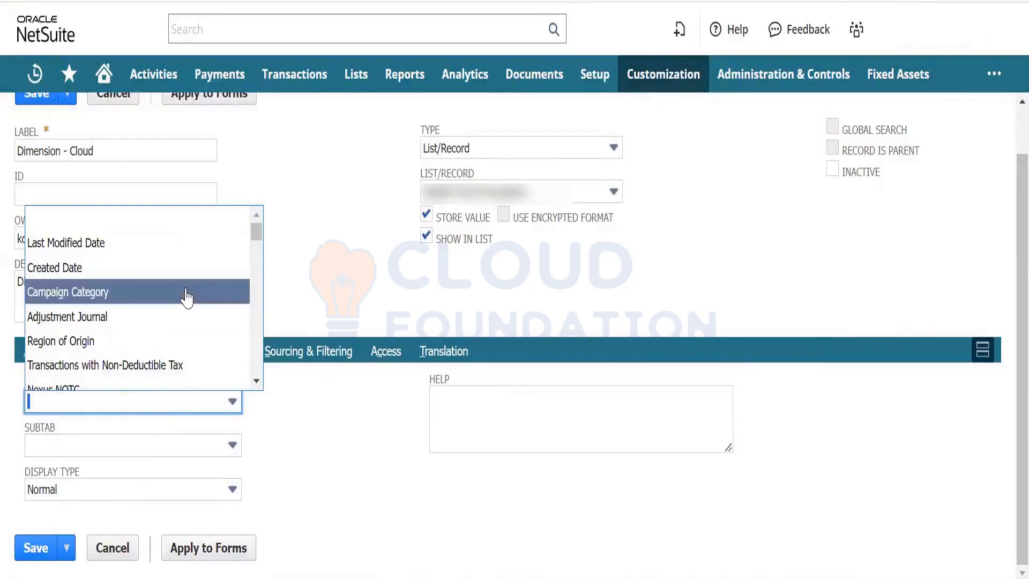
click(318, 446)
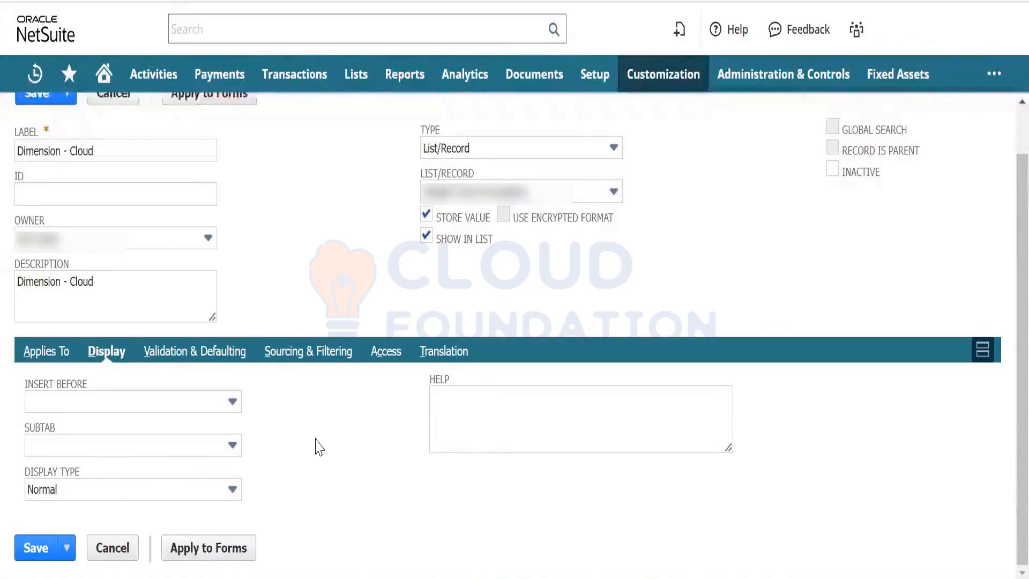
Step: Recheck the transaction types the body field applies to and make the field mandatory
click(39, 362)
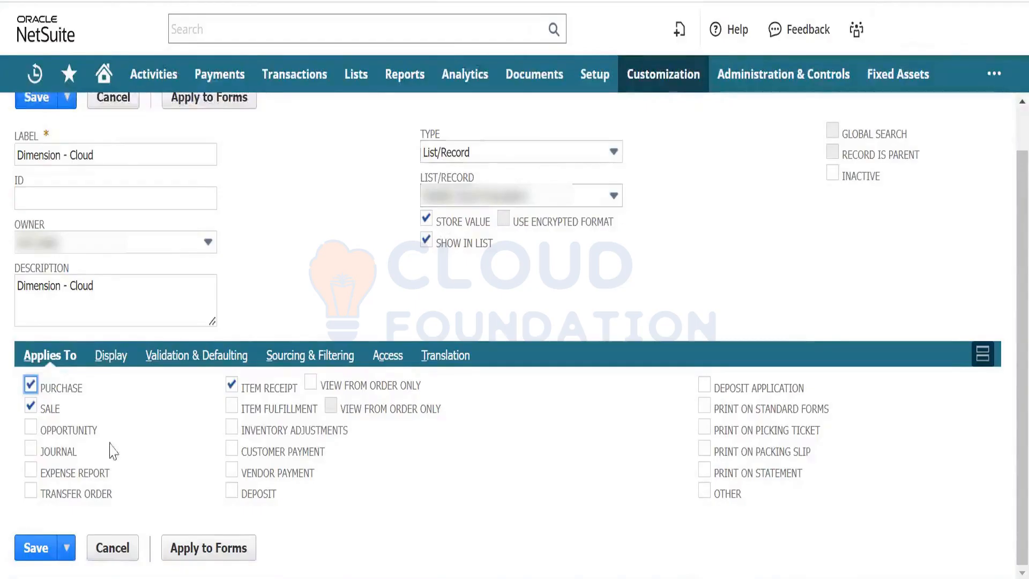
click(192, 365)
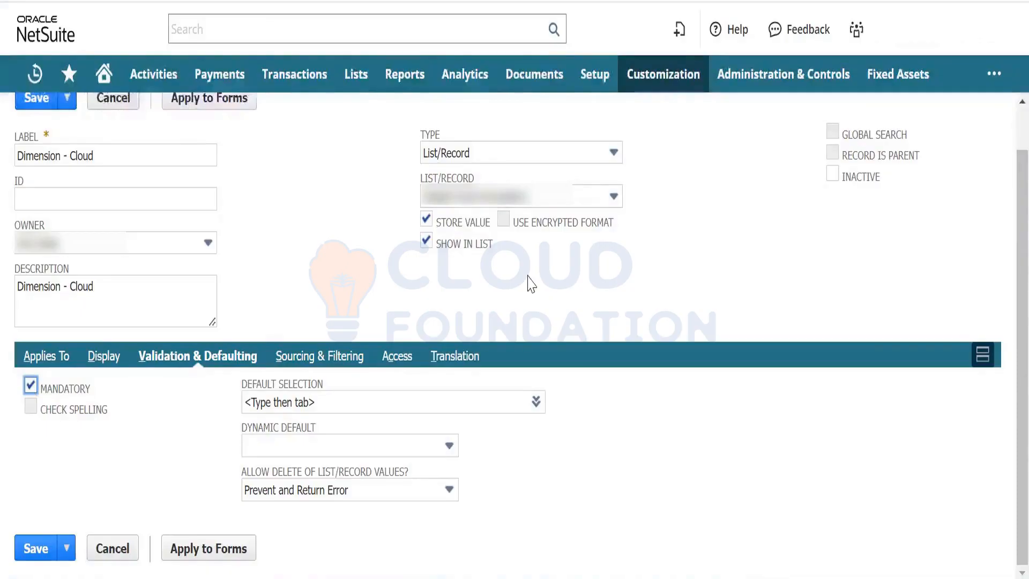
Step: Try sourcing the body field from the Account source list with Currency as the source field
click(354, 359)
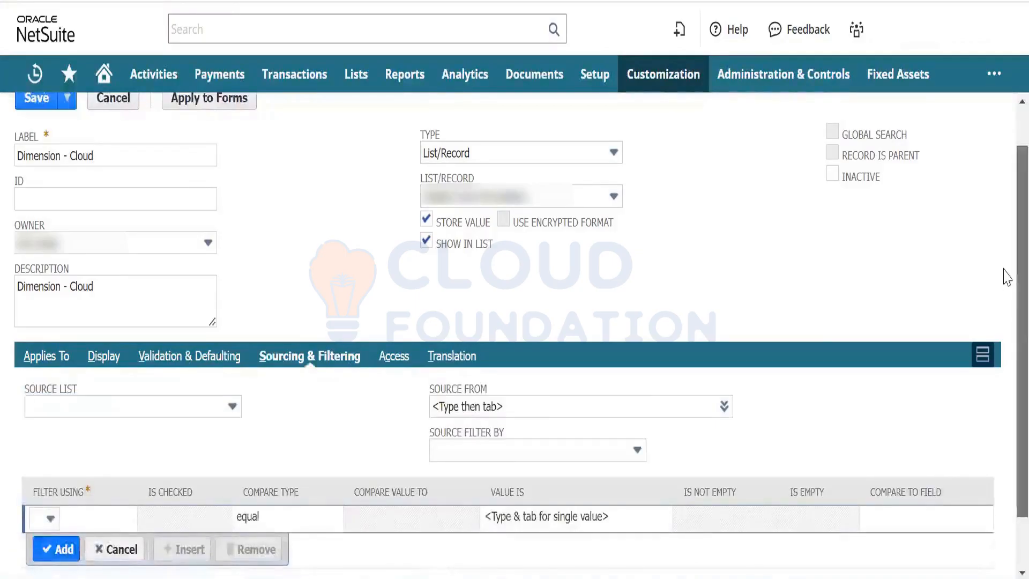
scroll(284, 396, down, 1)
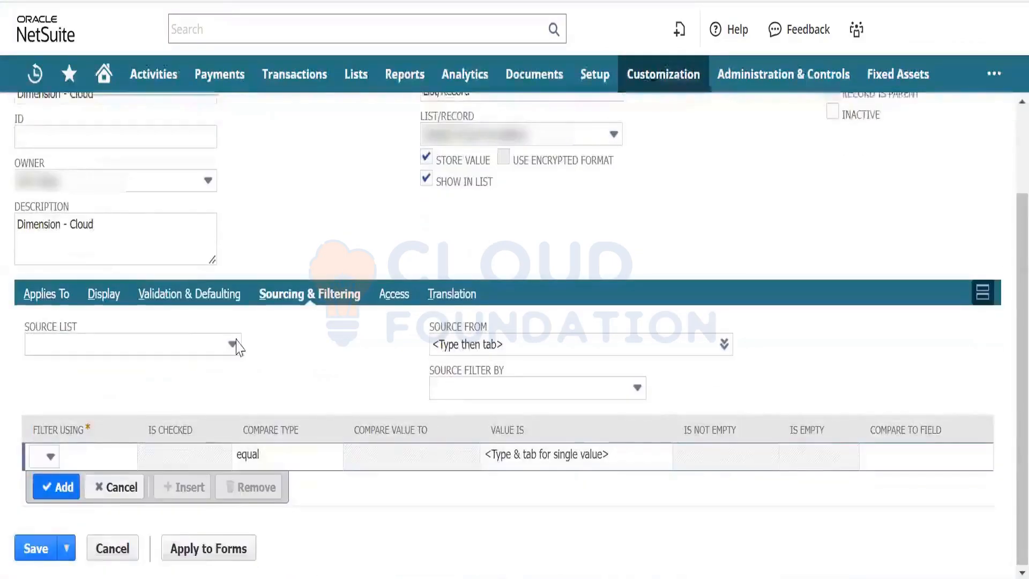
click(190, 346)
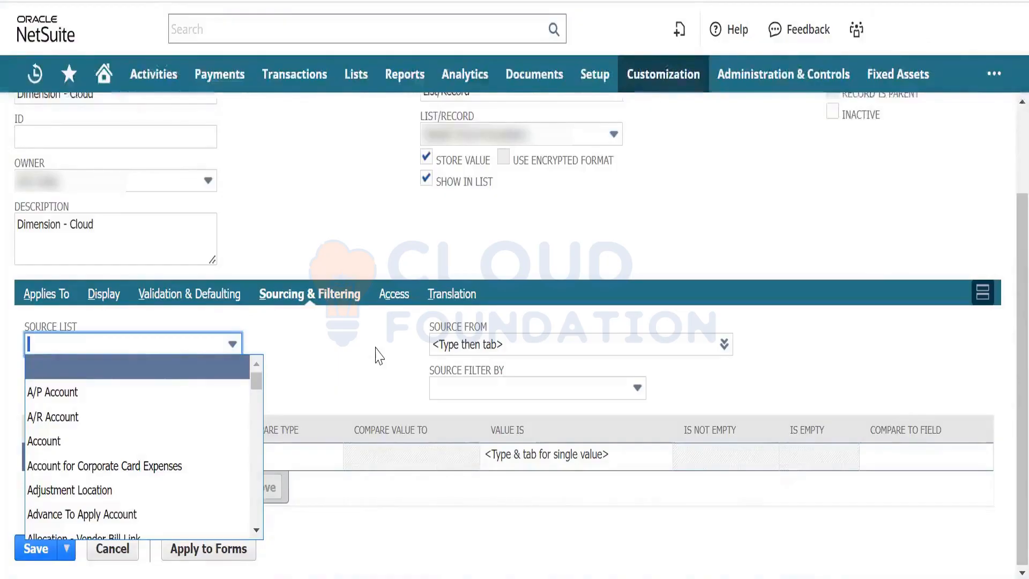
click(161, 441)
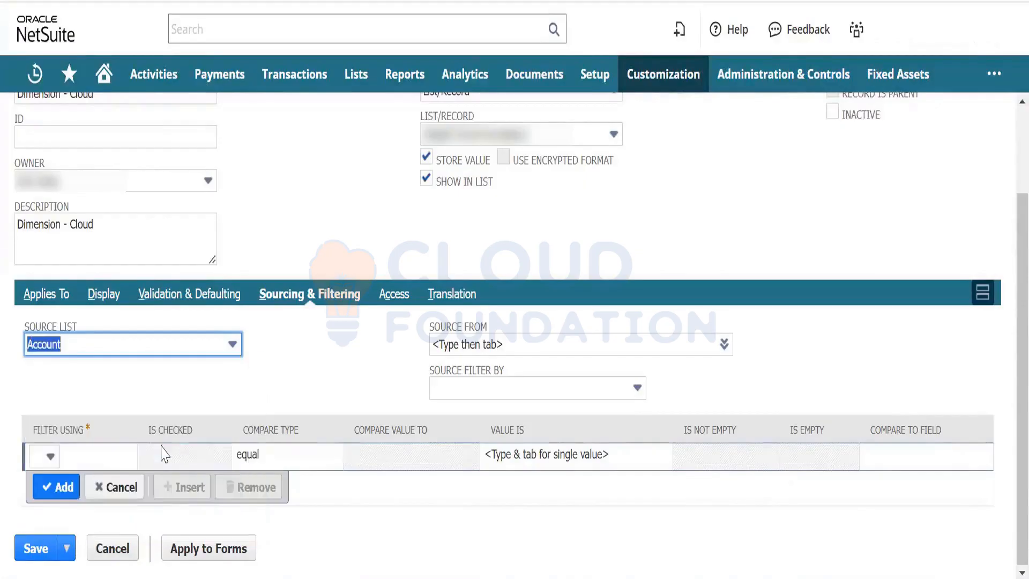
click(513, 346)
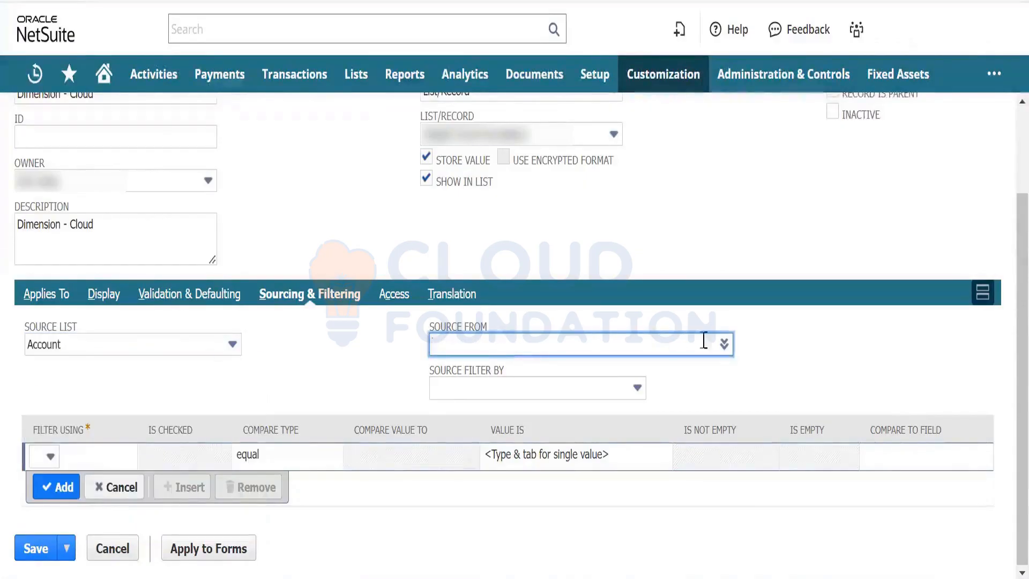
click(723, 344)
click(716, 368)
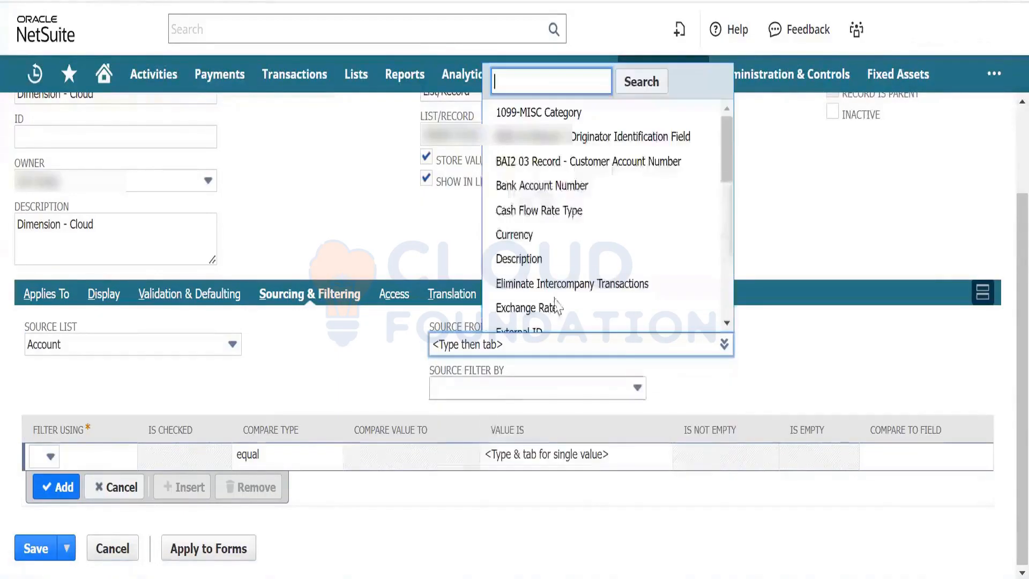
click(526, 240)
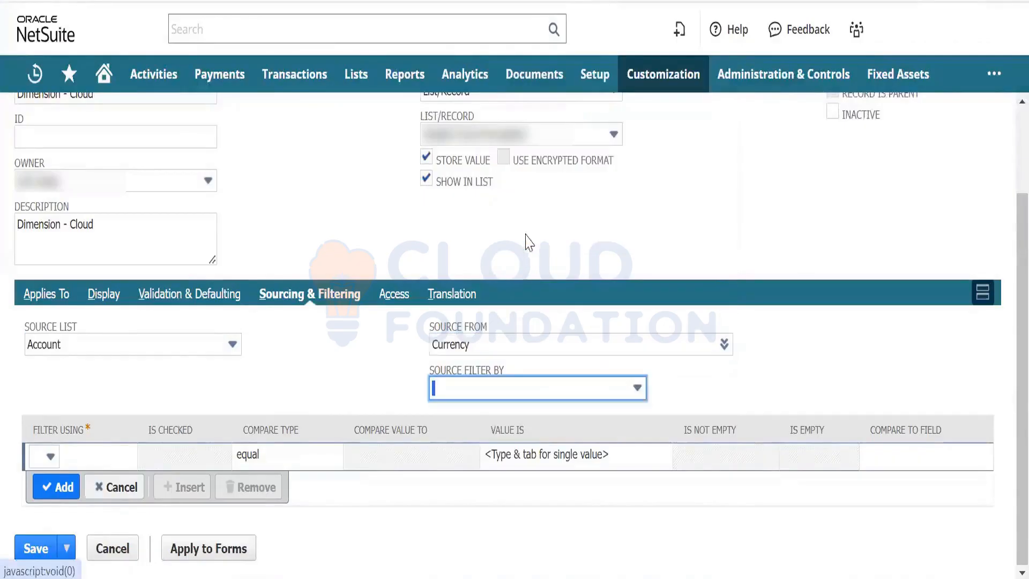
click(394, 354)
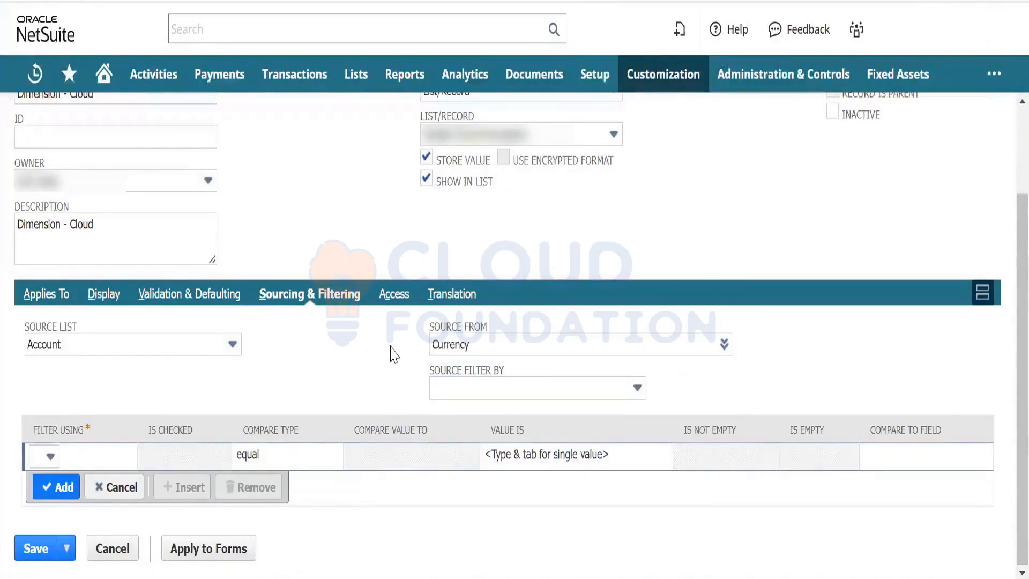
Step: Reset the body field's source list to blank
click(235, 347)
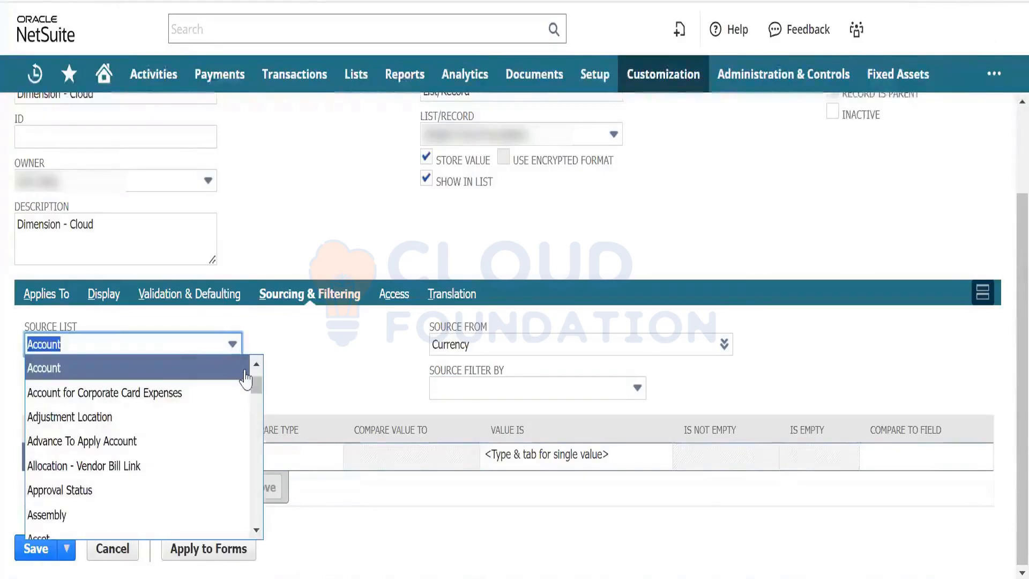
scroll(246, 381, up, 2)
click(198, 367)
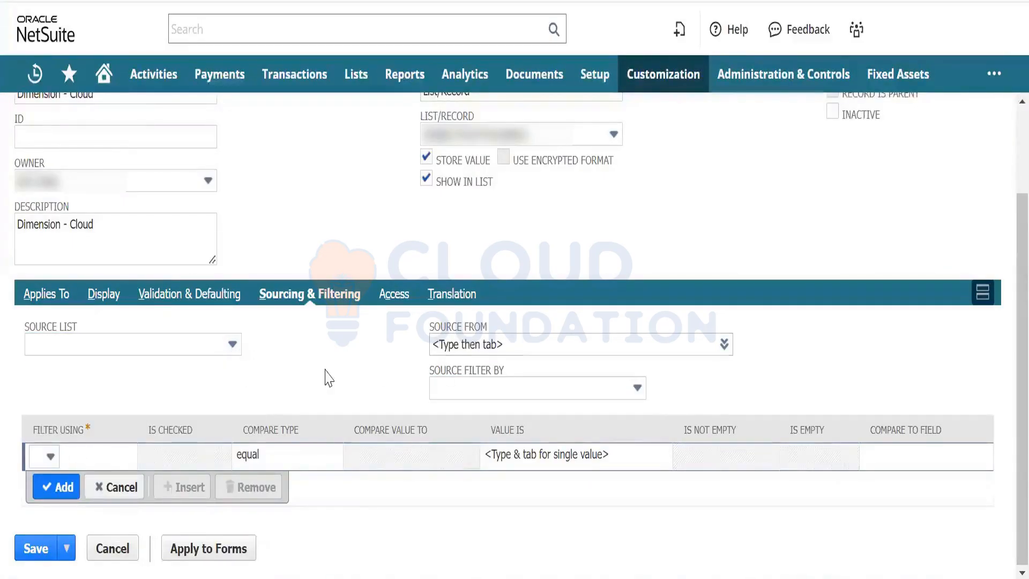
Step: Review the body field's access settings, stay on the page instead of leaving for form assignment, and save the field
click(395, 301)
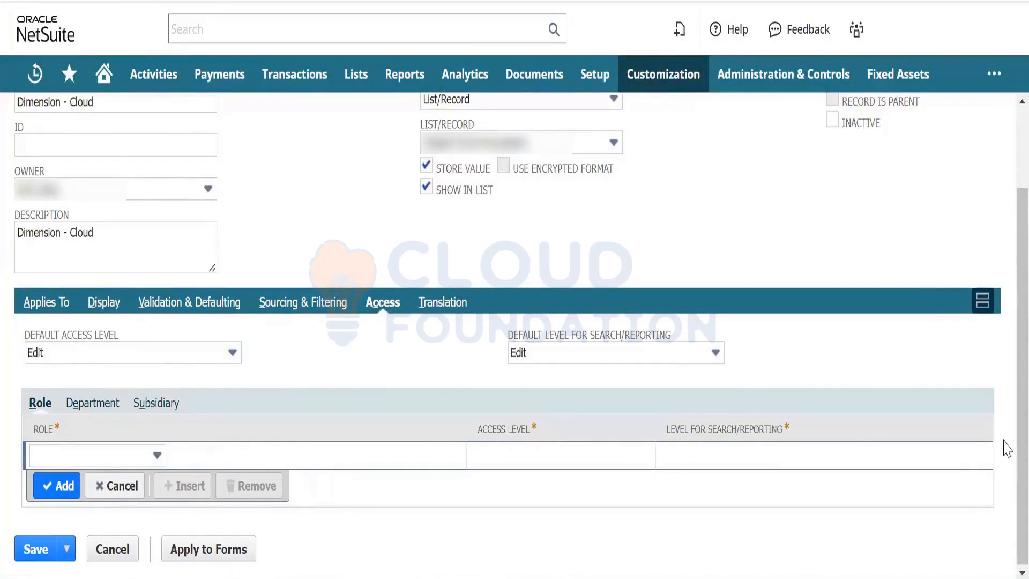
scroll(1007, 445, up, 2)
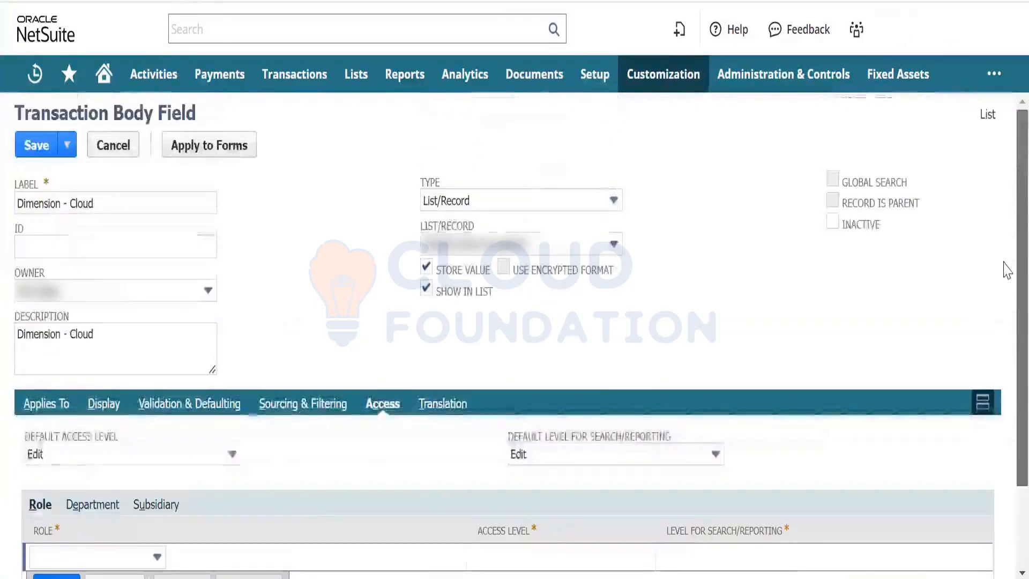
scroll(1003, 284, down, 2)
click(215, 552)
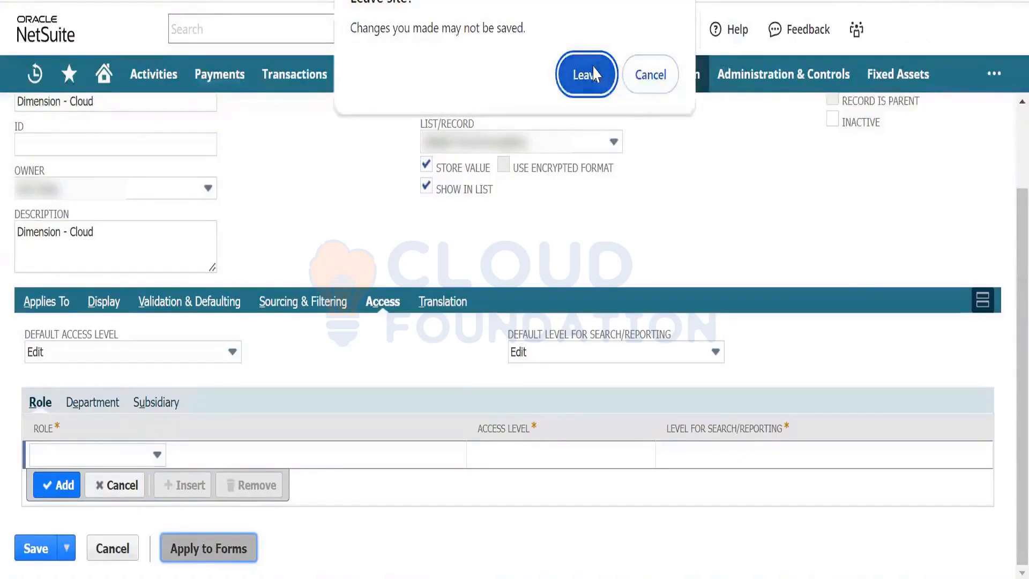
click(651, 75)
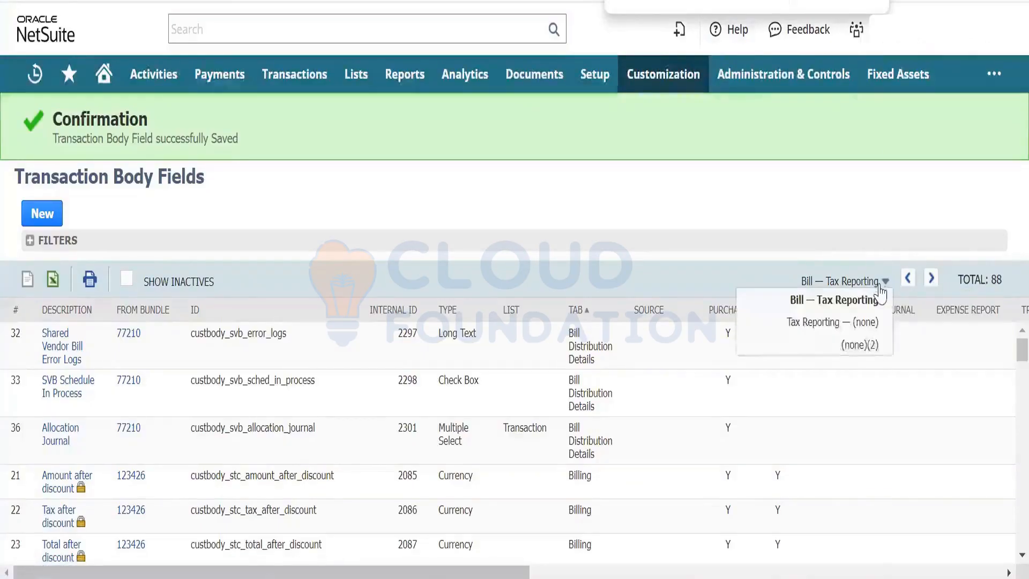
Step: Find the Dimension - Cloud field in the Tax Reporting to (none) range of the body fields list and open it
click(928, 285)
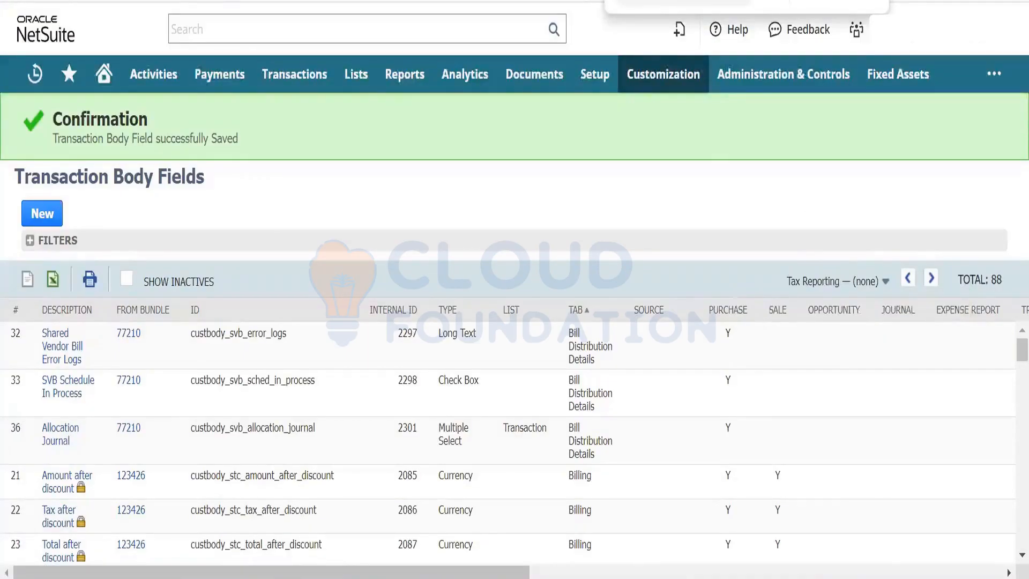
scroll(509, 445, down, 10)
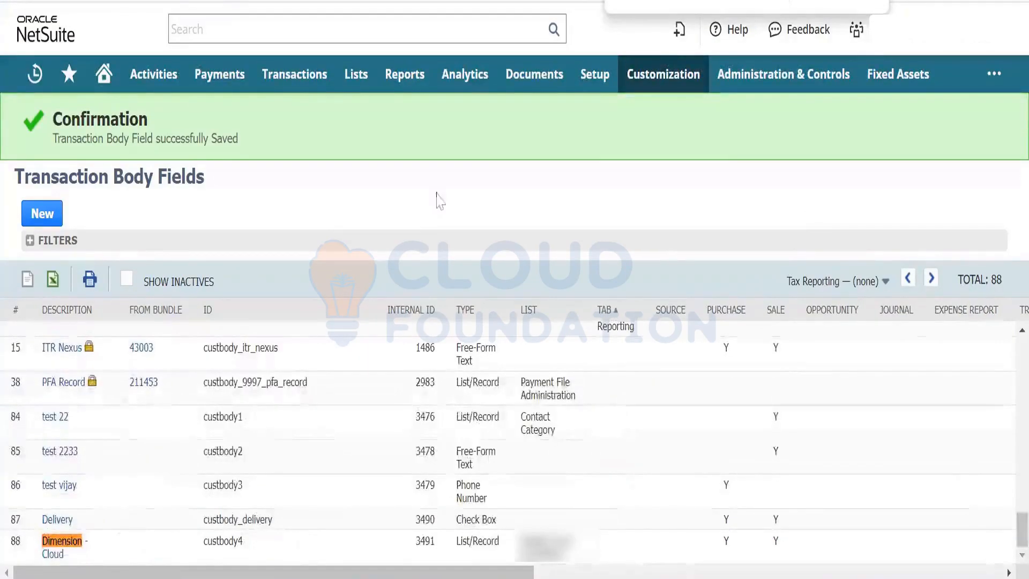
click(53, 550)
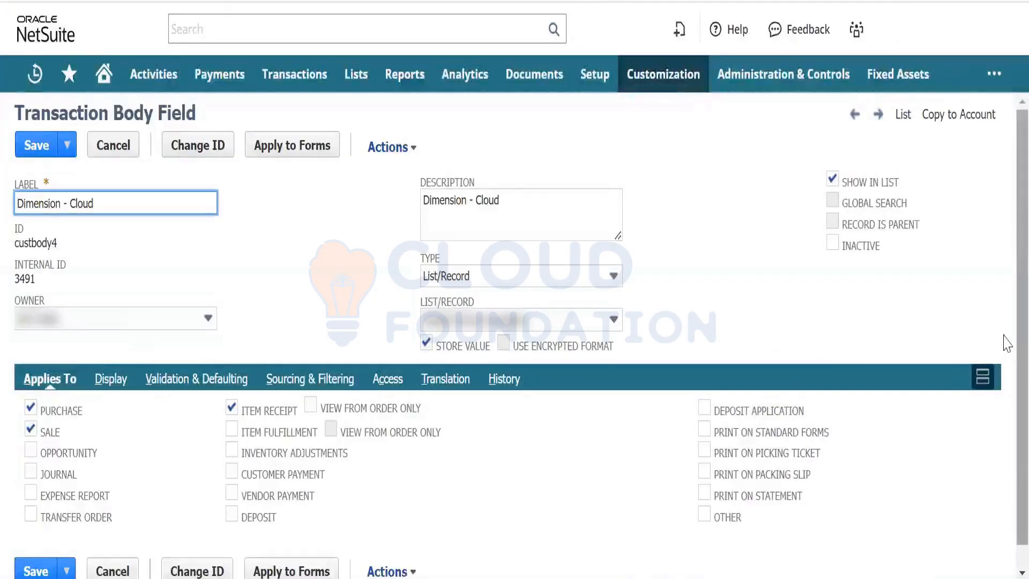
scroll(1007, 366, down, 1)
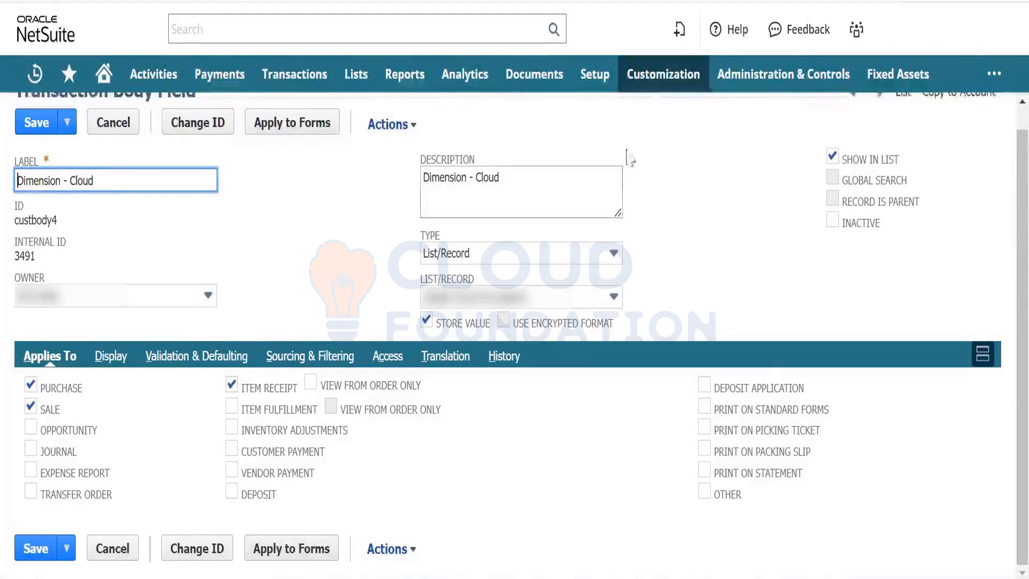
Step: Open the custom transaction forms list in a new browser tab
mouse_move(650, 93)
mouse_move(669, 181)
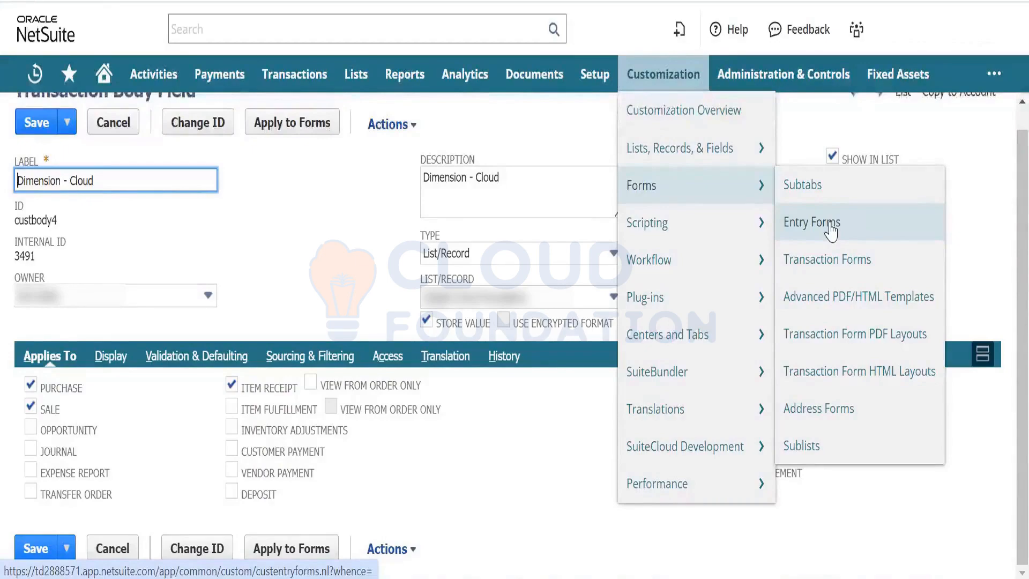
right_click(843, 260)
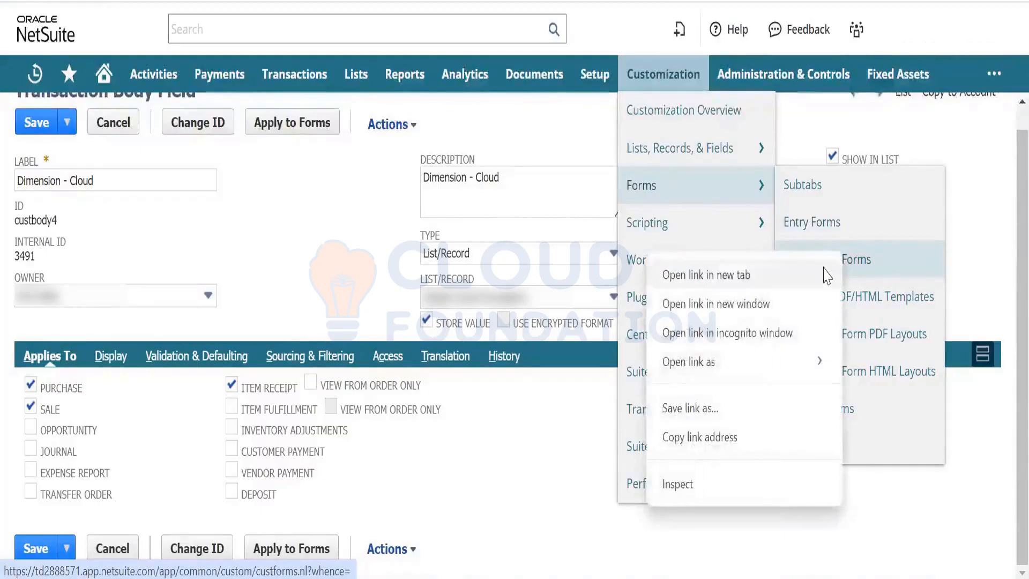
click(825, 273)
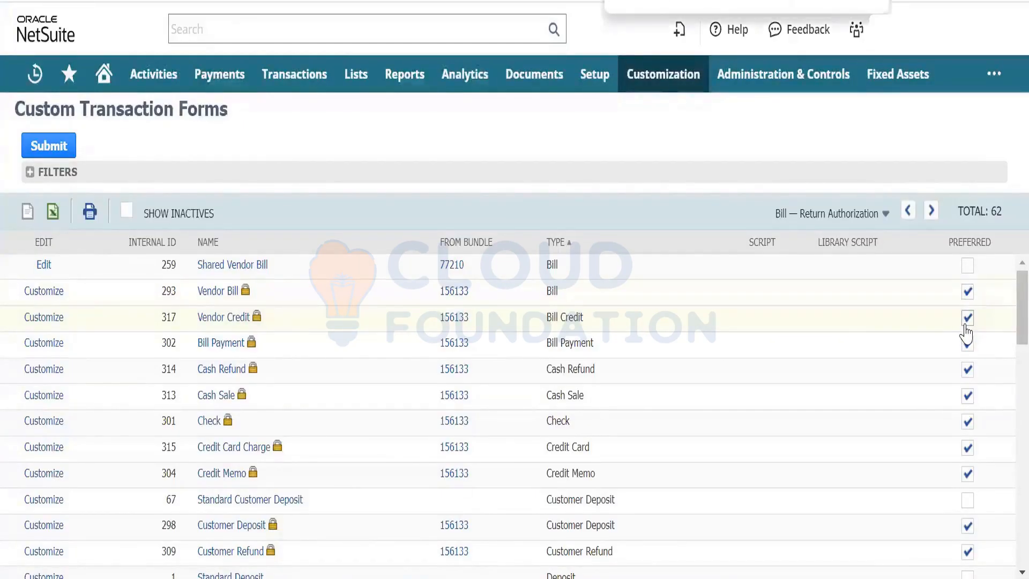
Step: Search the forms list for "purchase" and locate the preferred Purchase Order form
text(purchase)
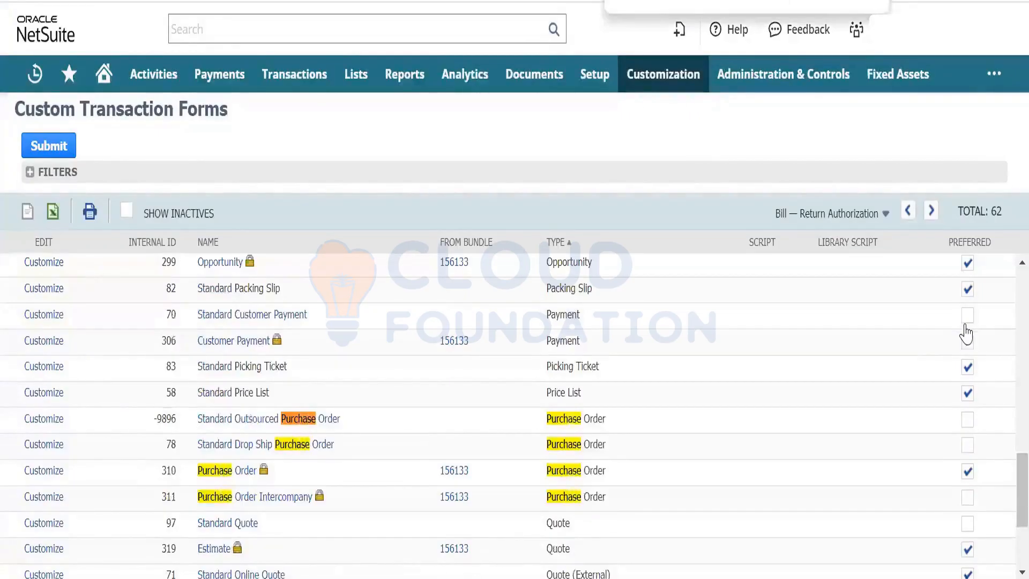
key(Return)
click(967, 339)
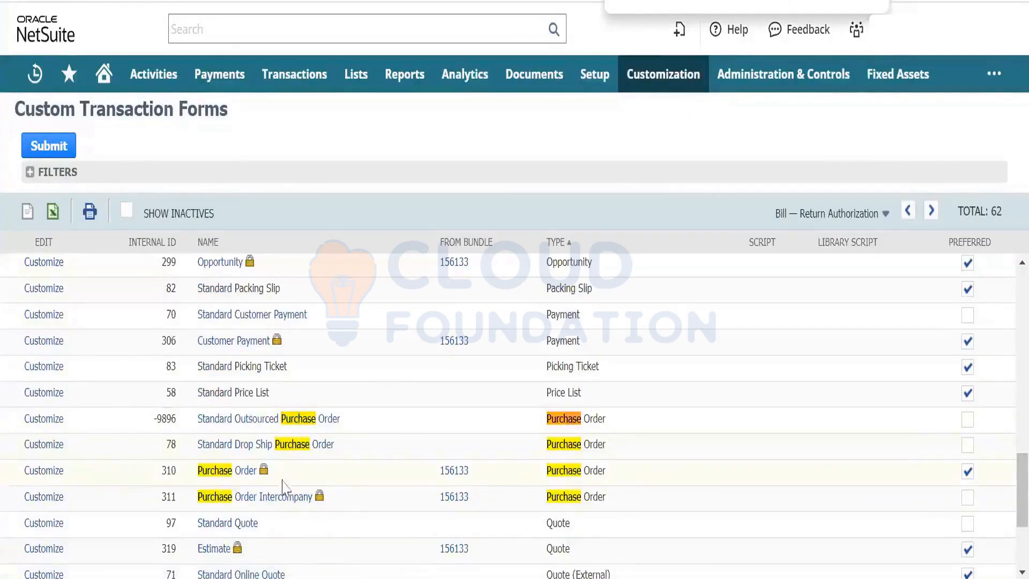
drag(629, 473, 197, 472)
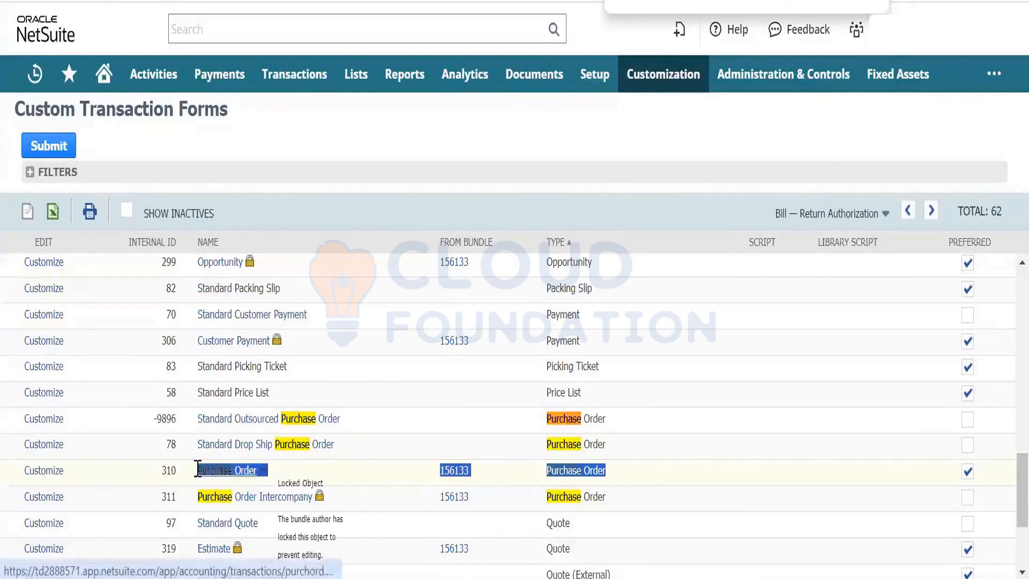
click(422, 482)
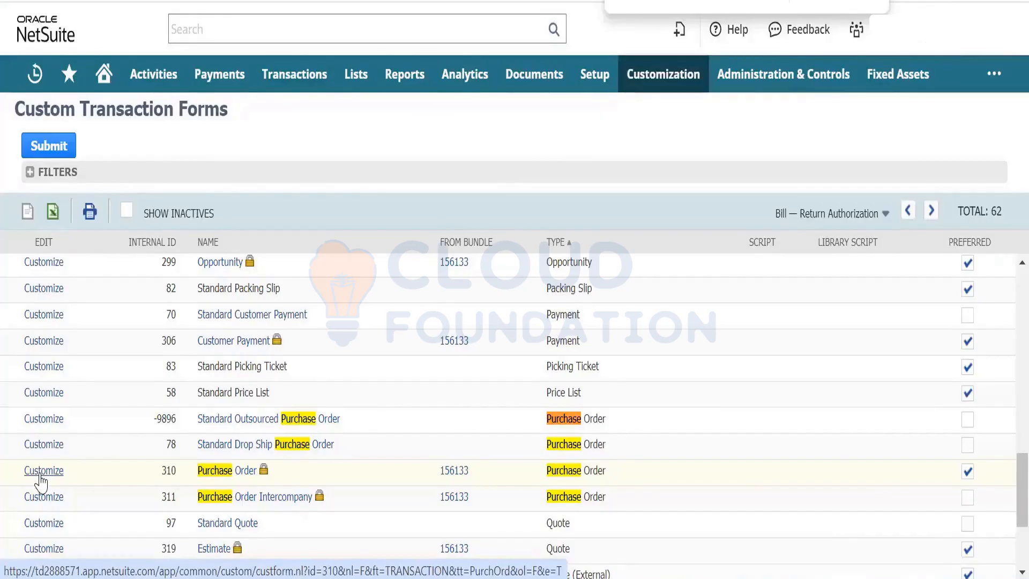
Step: Customize the preferred Purchase Order form, name the new form GSM Products Purchase Order and save it
click(41, 477)
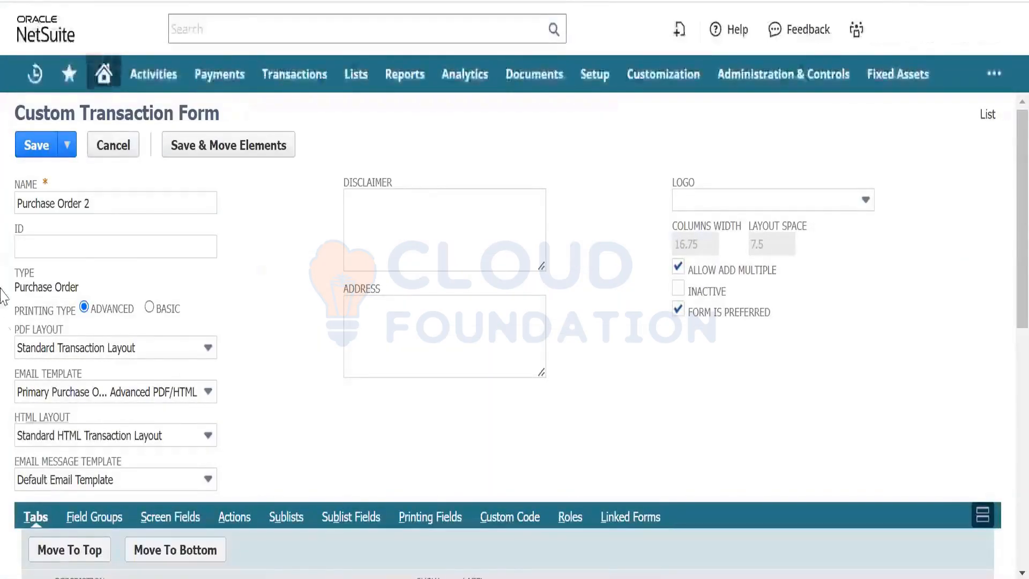
click(133, 202)
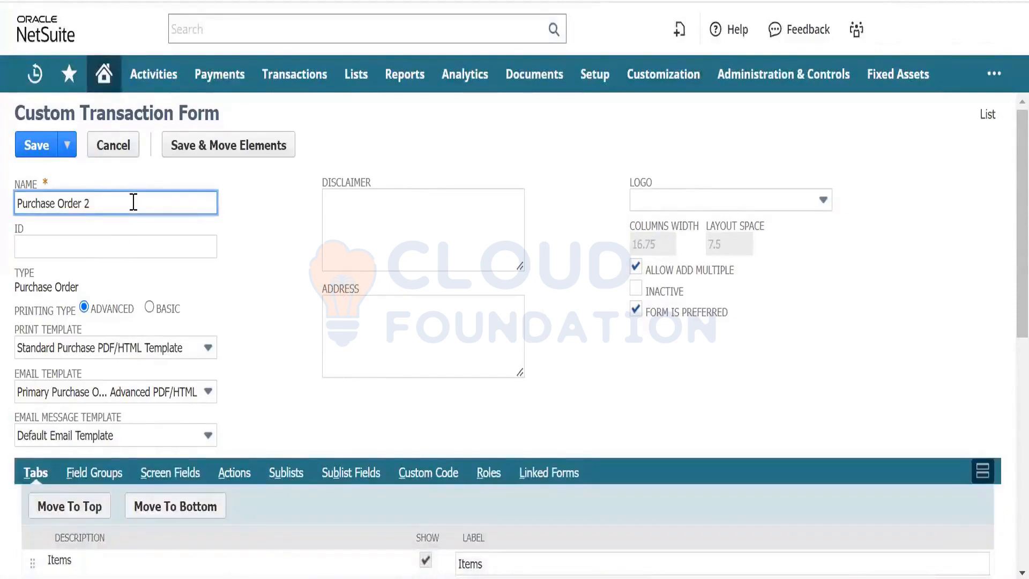
key(BackSpace)
key(Home)
text(GSM )
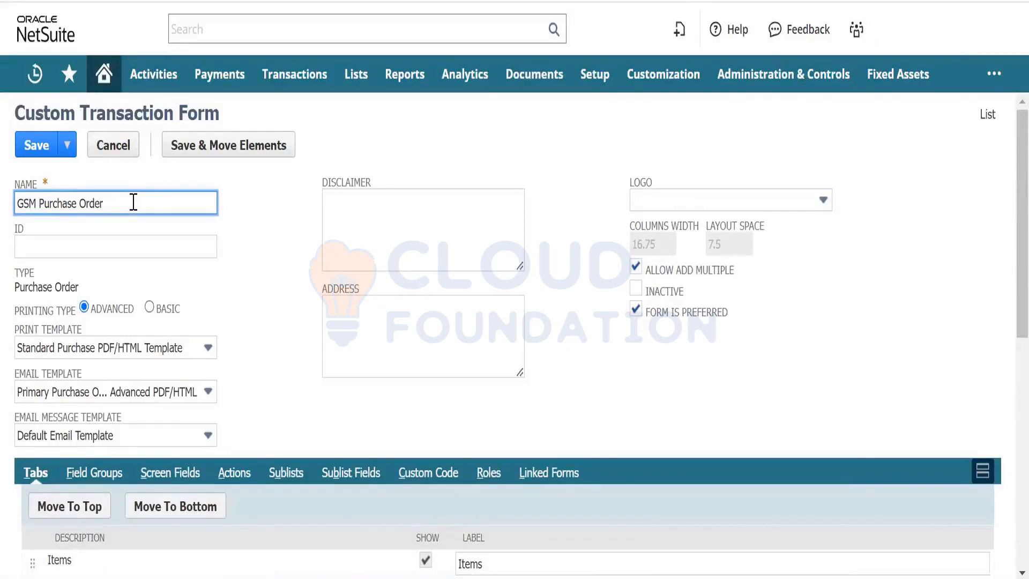
text(Products)
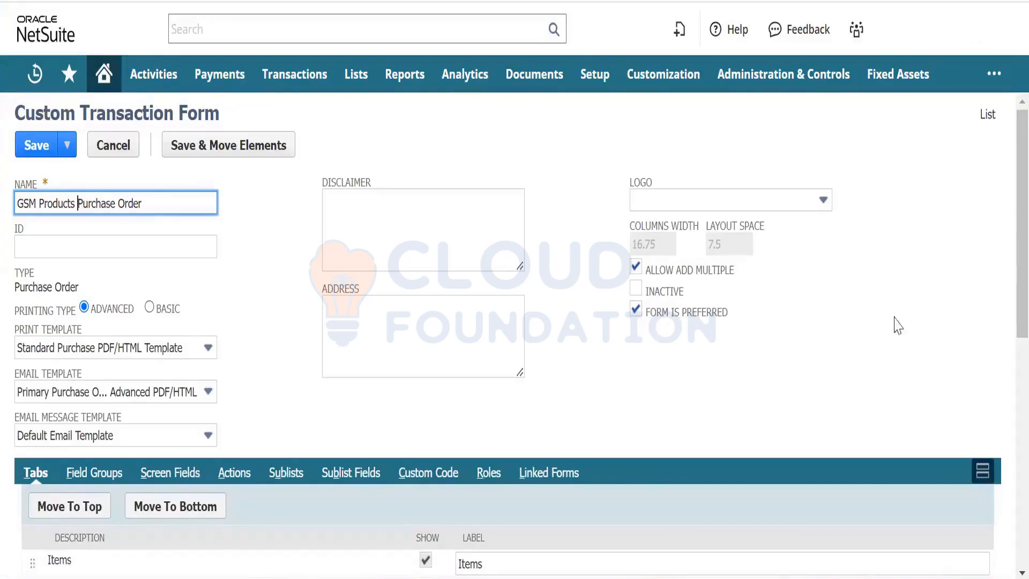
click(28, 145)
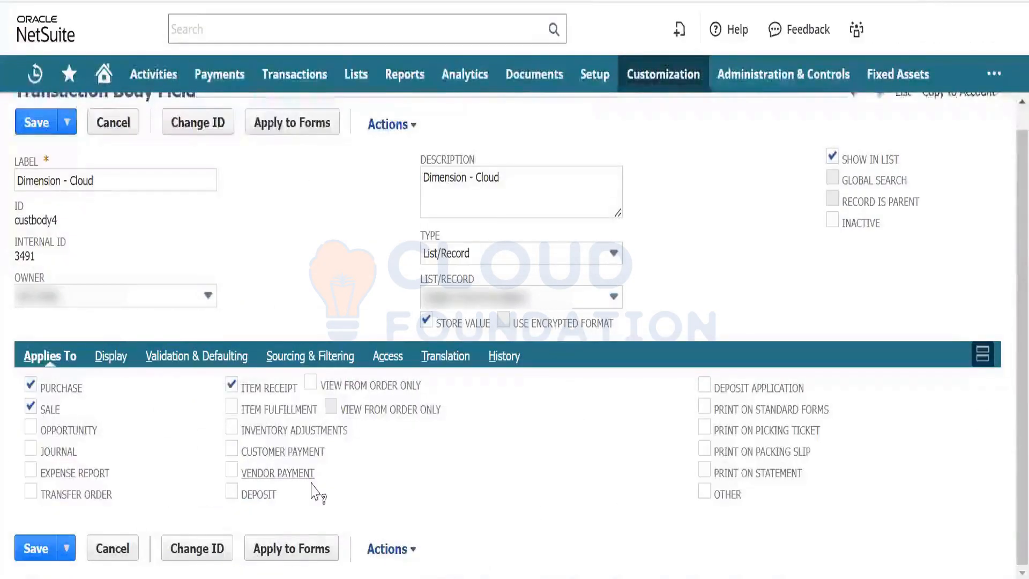
Step: Open the form assignments of the Dimension - Cloud field and review on which transaction forms it is shown
click(292, 548)
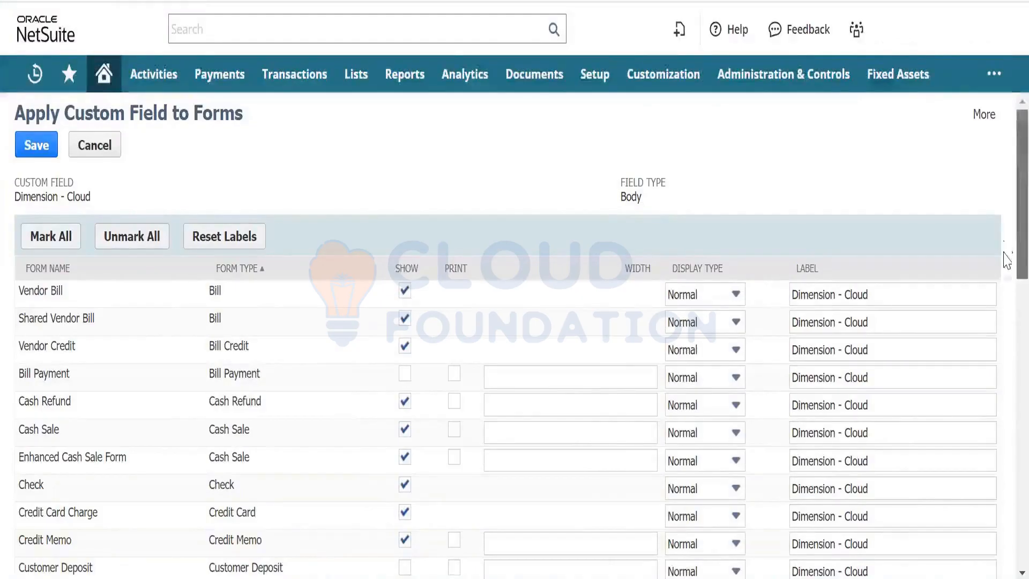
scroll(1006, 278, down, 3)
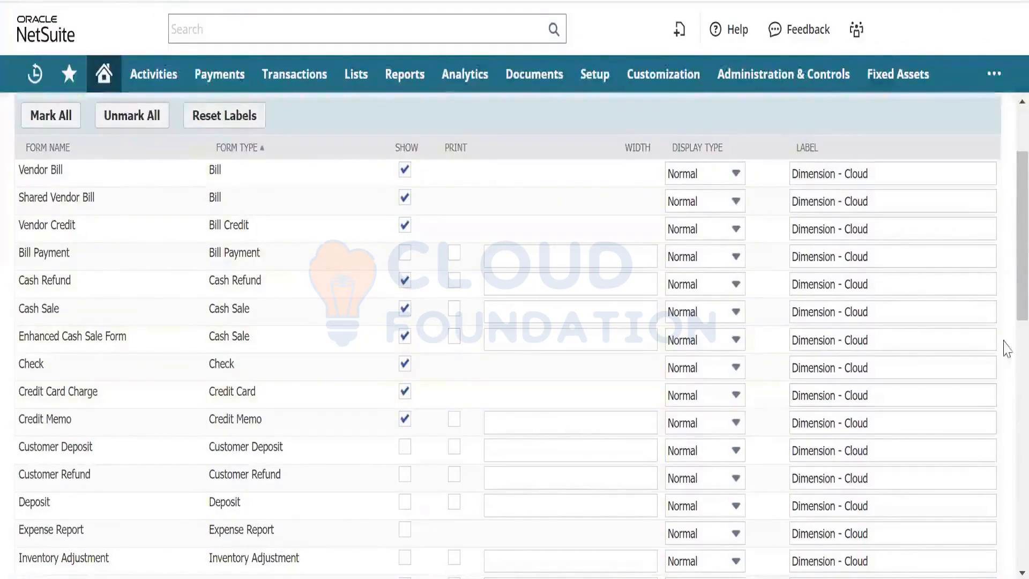
scroll(1007, 292, down, 8)
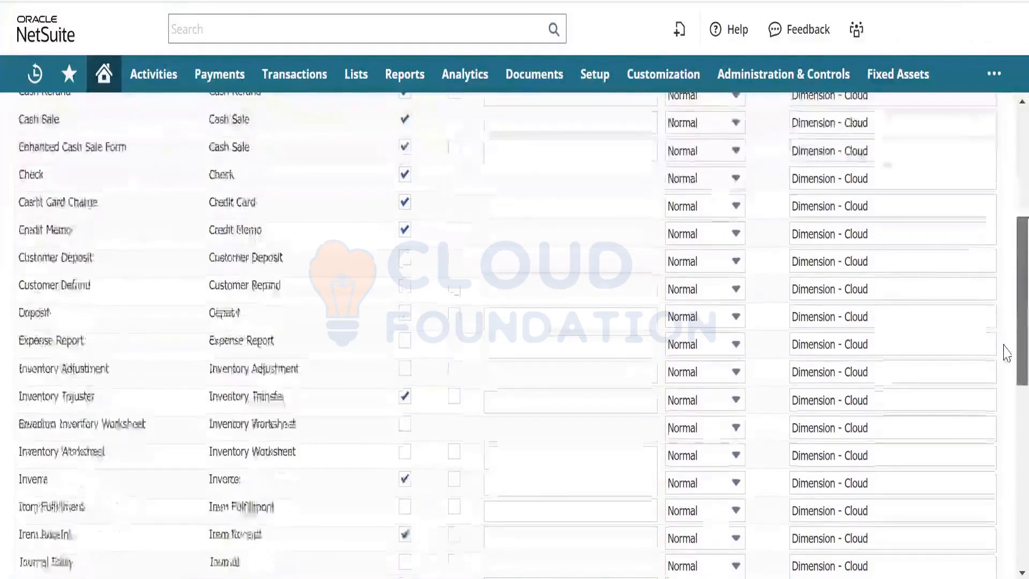
scroll(1005, 444, down, 6)
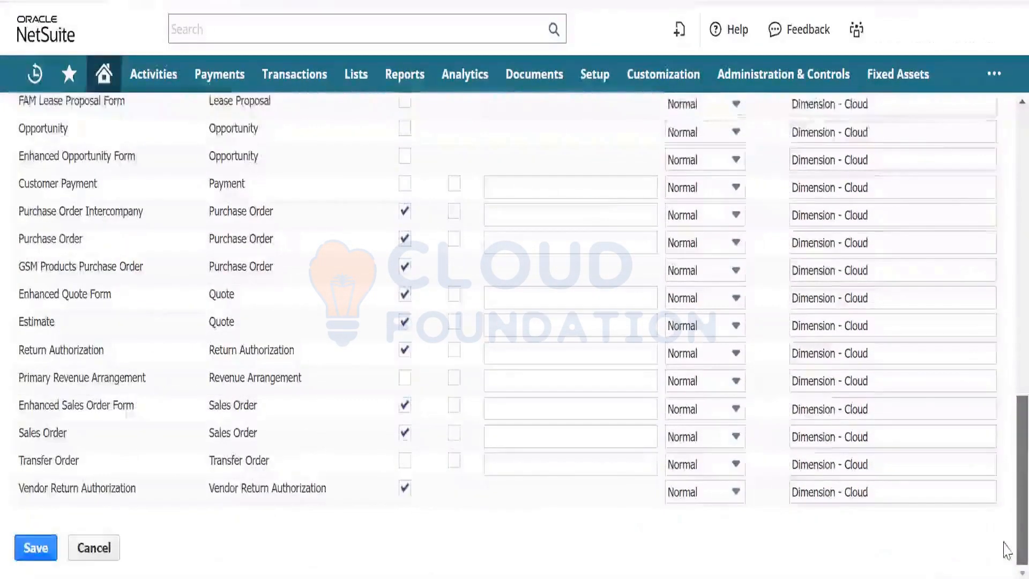
drag(1015, 416, 1003, 175)
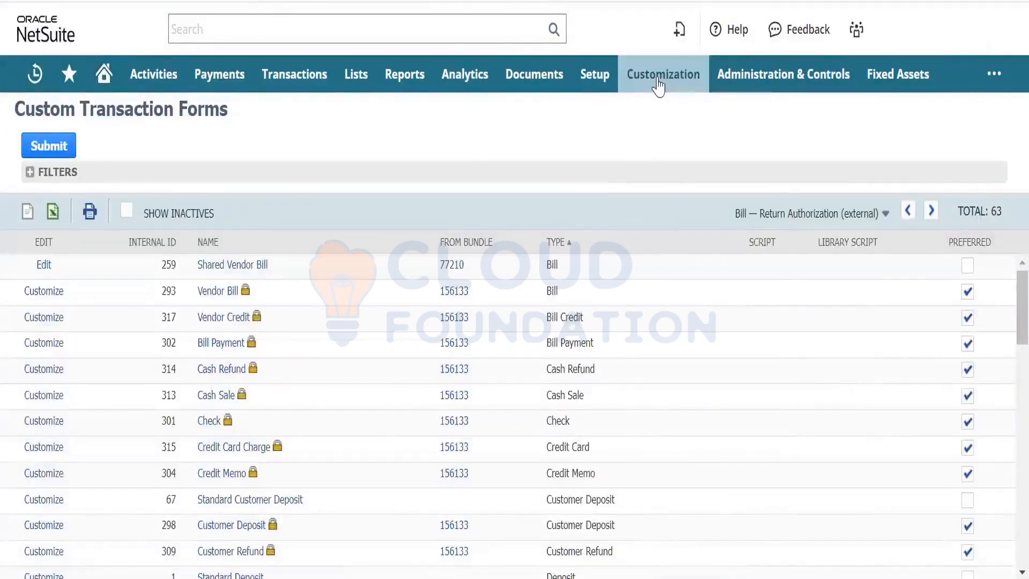
Step: Find the Dimension - Cloud field in the transaction body fields list and open it for editing
mouse_move(658, 86)
mouse_move(699, 144)
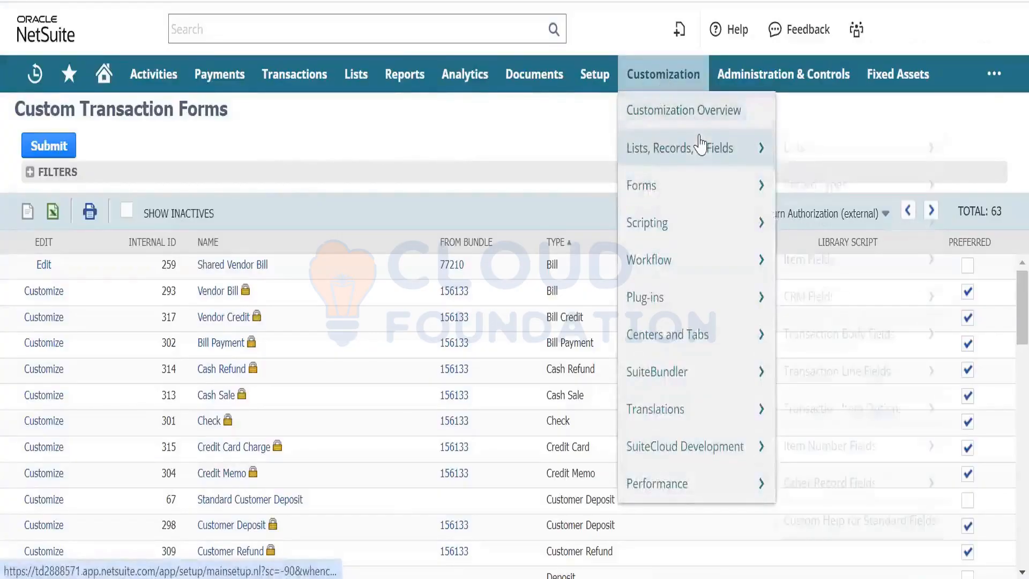
click(863, 333)
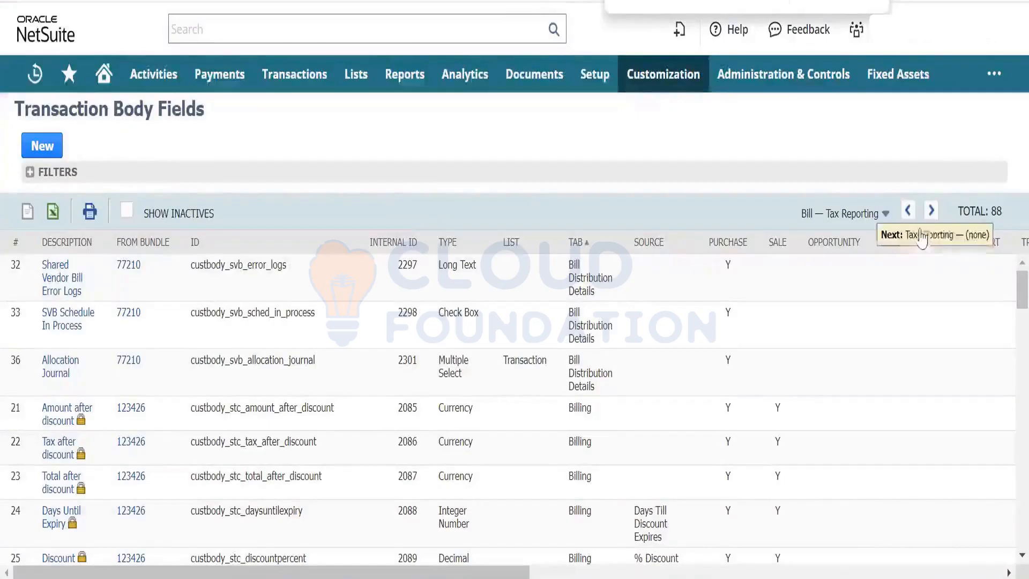
click(932, 211)
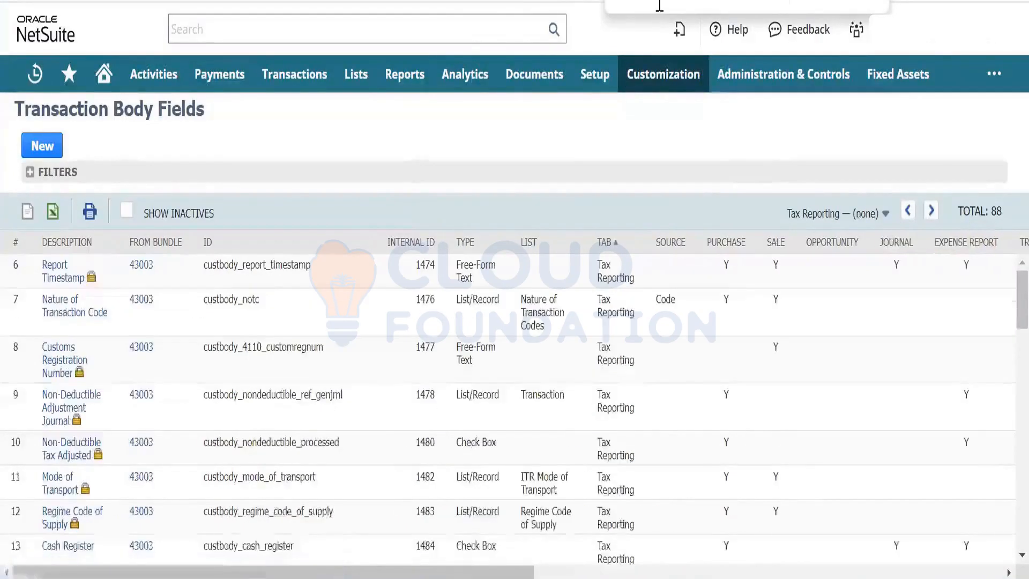
key(Return)
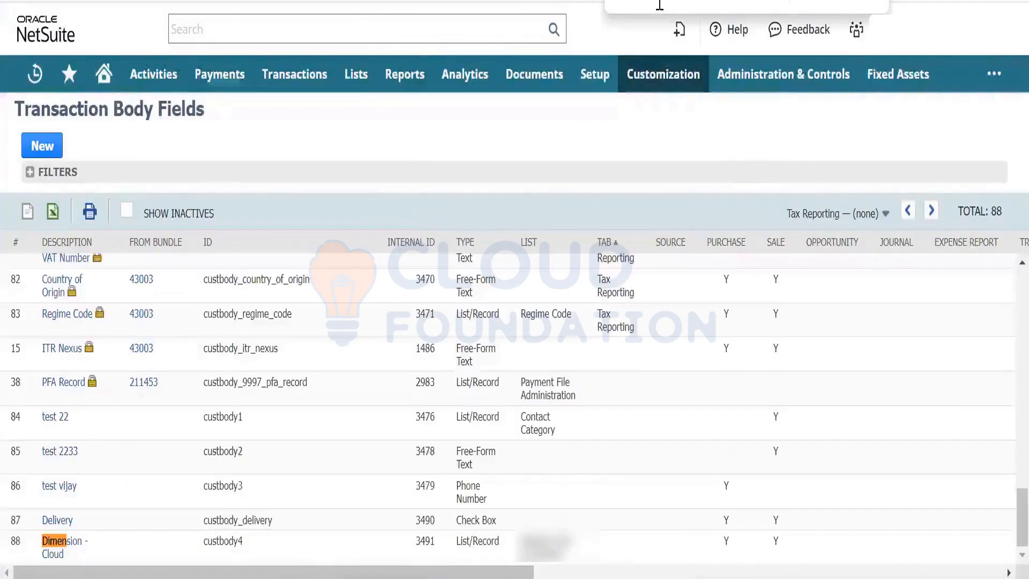
click(76, 547)
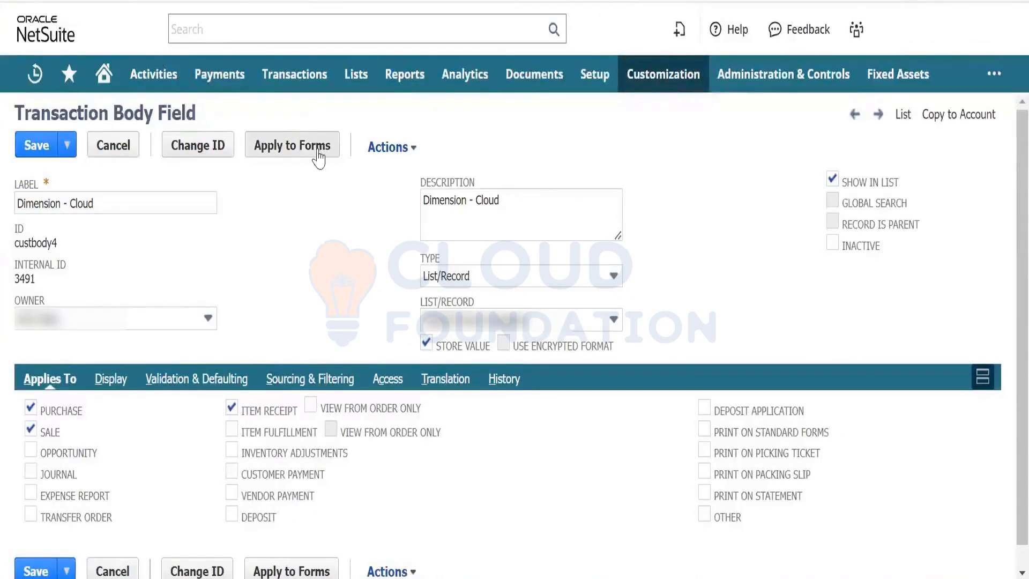
Step: Open the form assignments of the Dimension - Cloud field and check its entry for the GSM Products Purchase Order form
click(319, 157)
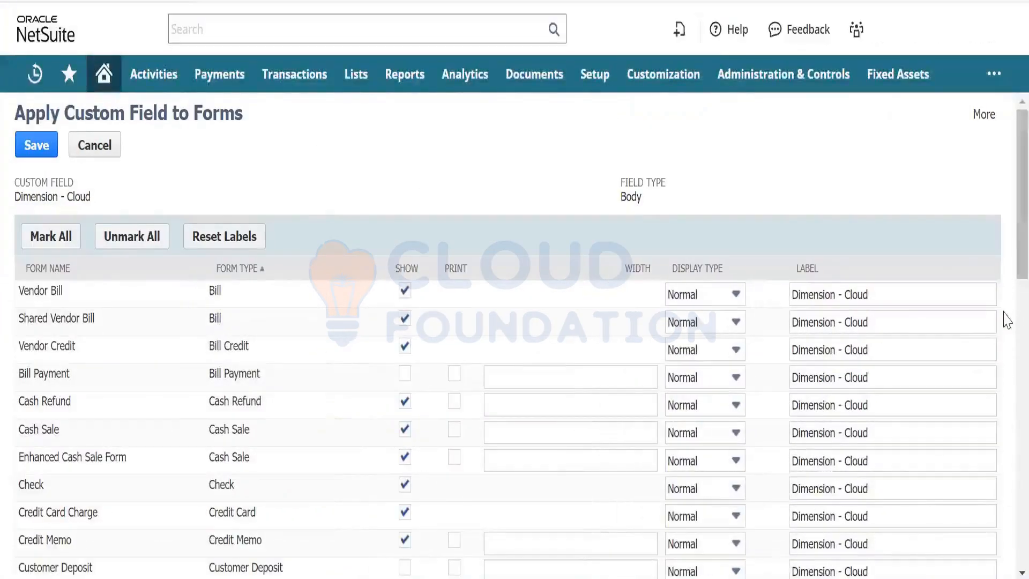
scroll(1006, 332, down, 7)
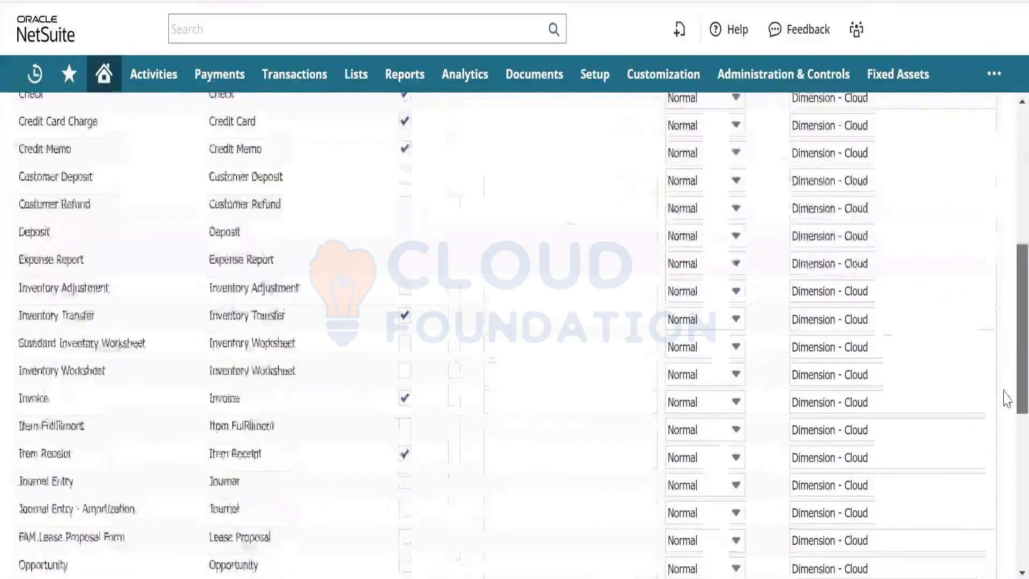
scroll(1006, 399, down, 6)
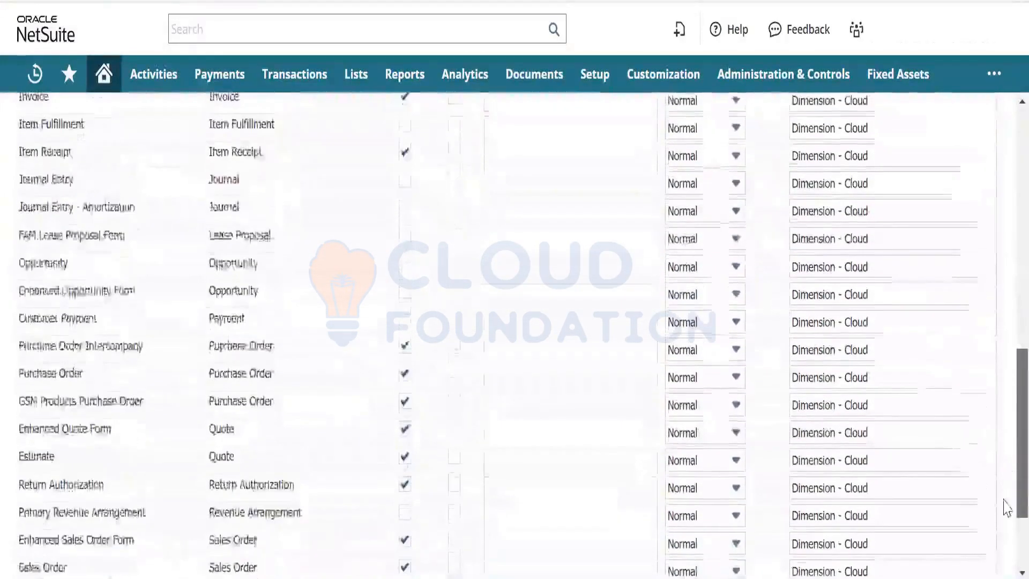
scroll(1006, 506, down, 3)
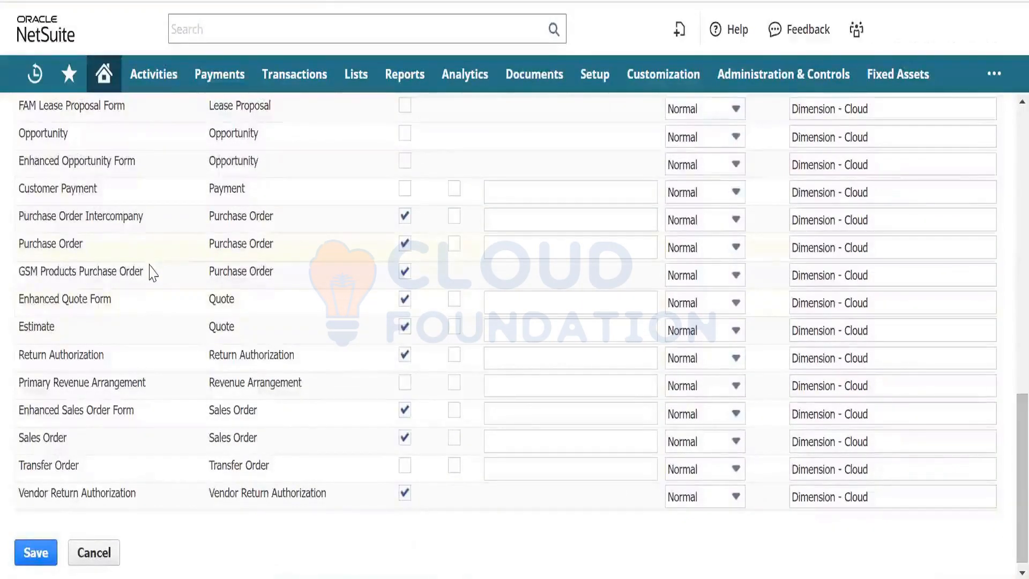
drag(144, 271, 20, 272)
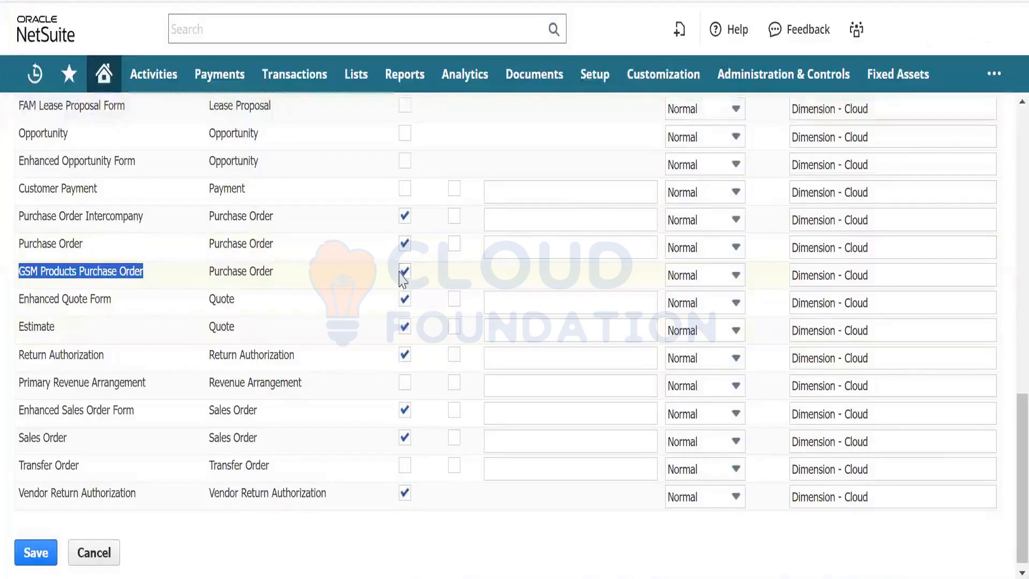
Step: Review the display type options for the GSM Products Purchase Order form, keep Normal and save the form assignments
click(719, 274)
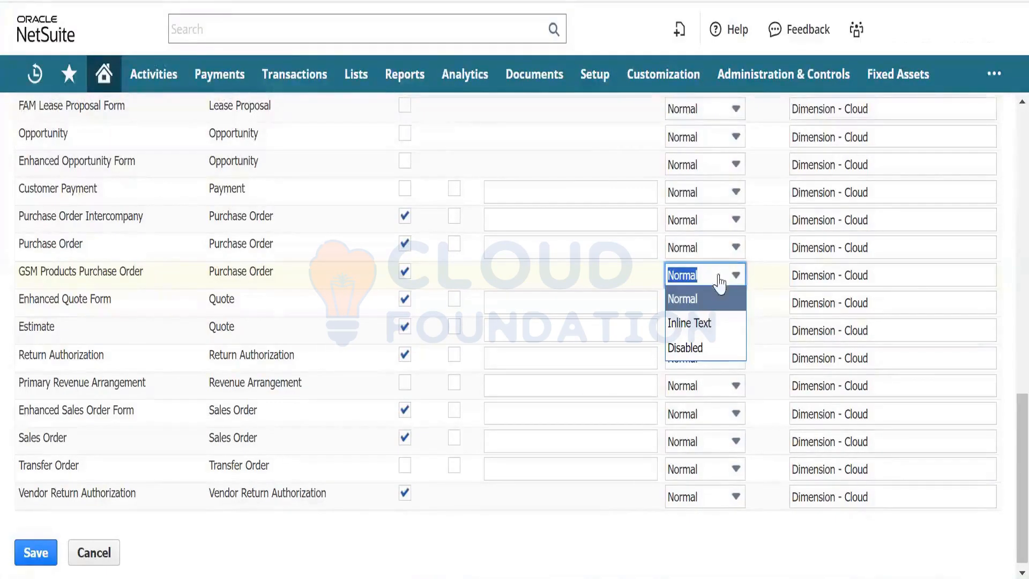
click(592, 542)
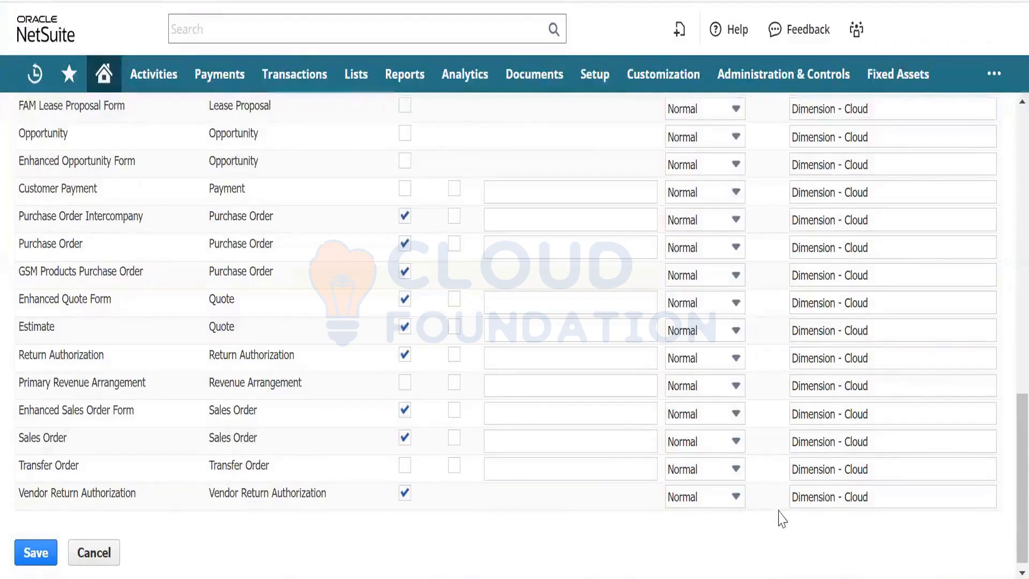
click(33, 555)
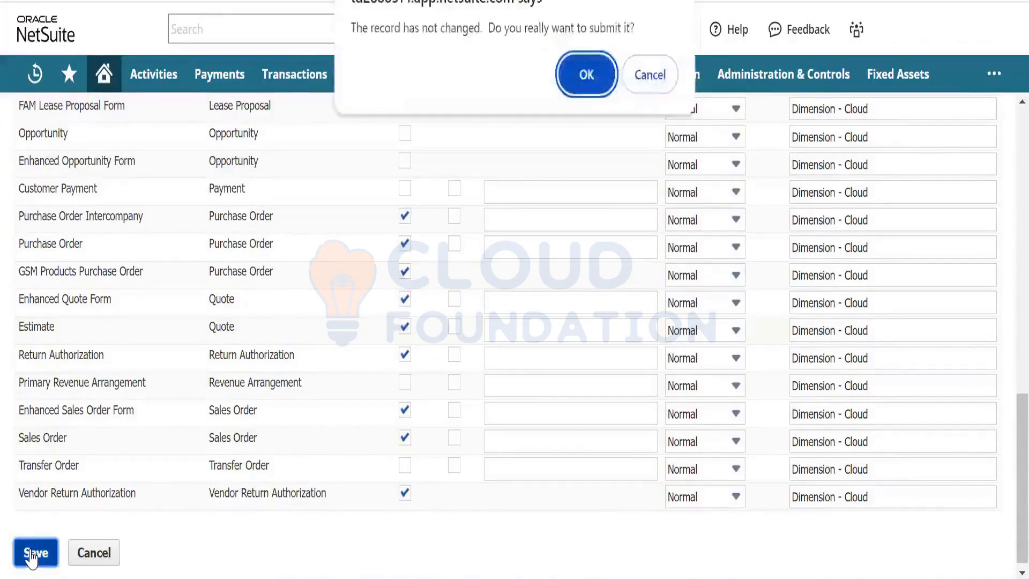
click(585, 75)
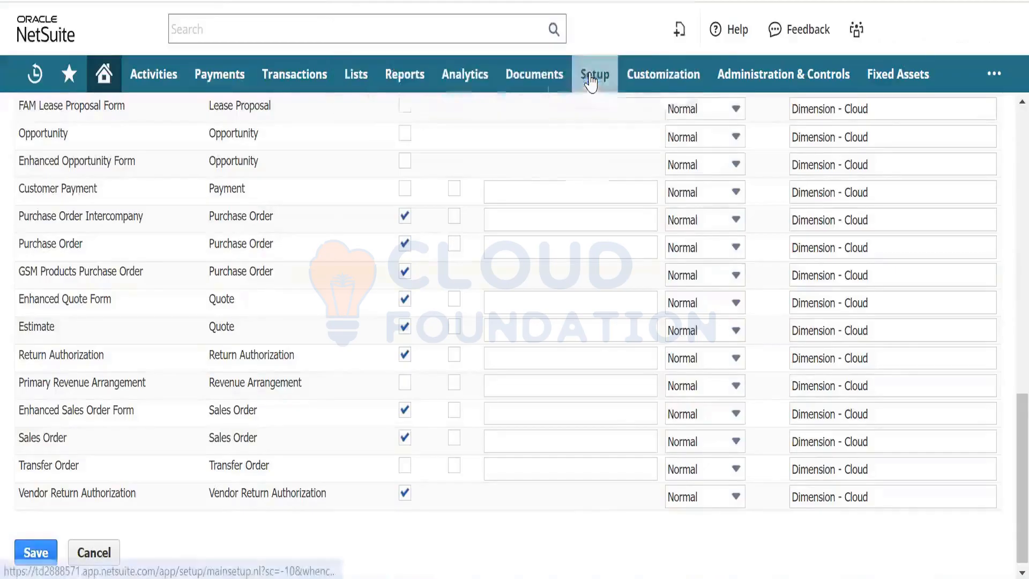
Step: Start a new purchase order and review its available forms, keeping GSM Products Purchase Order selected
mouse_move(591, 82)
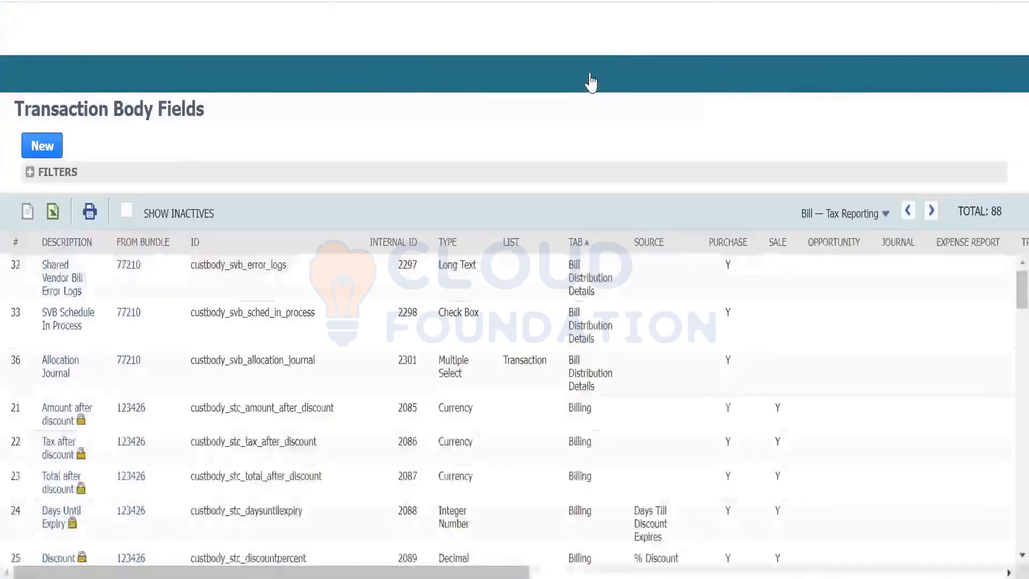
mouse_move(287, 72)
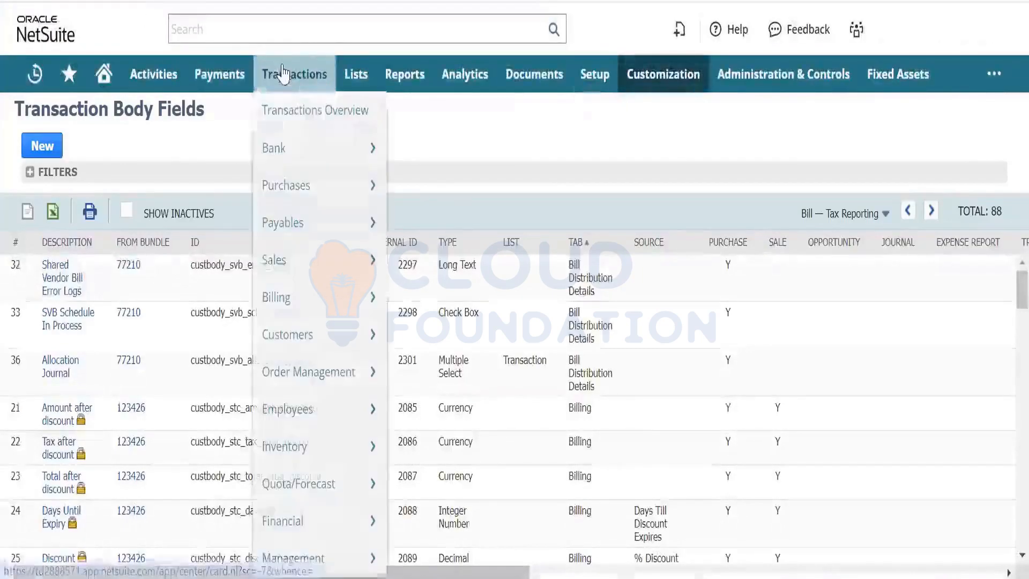
click(434, 189)
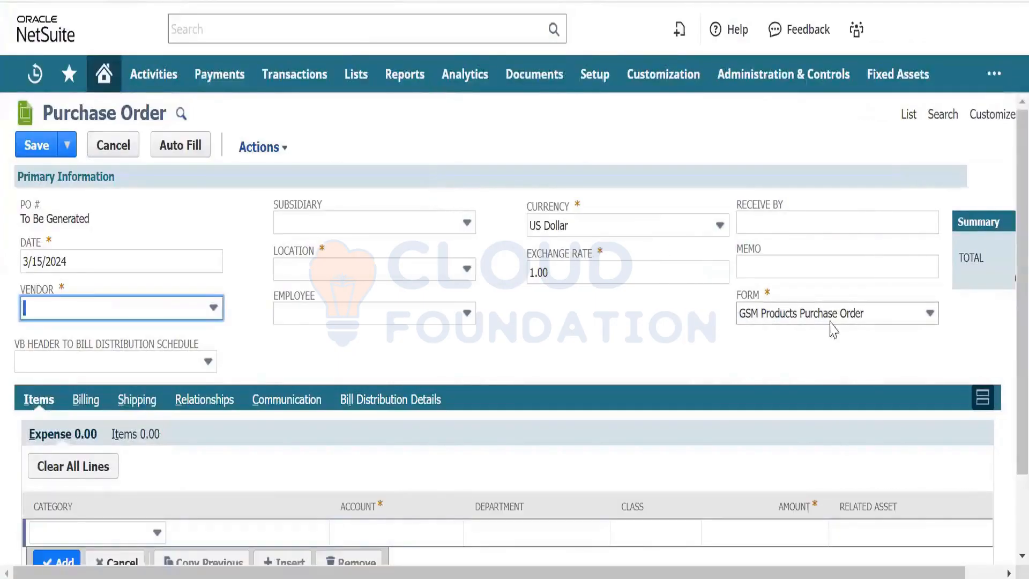
click(934, 320)
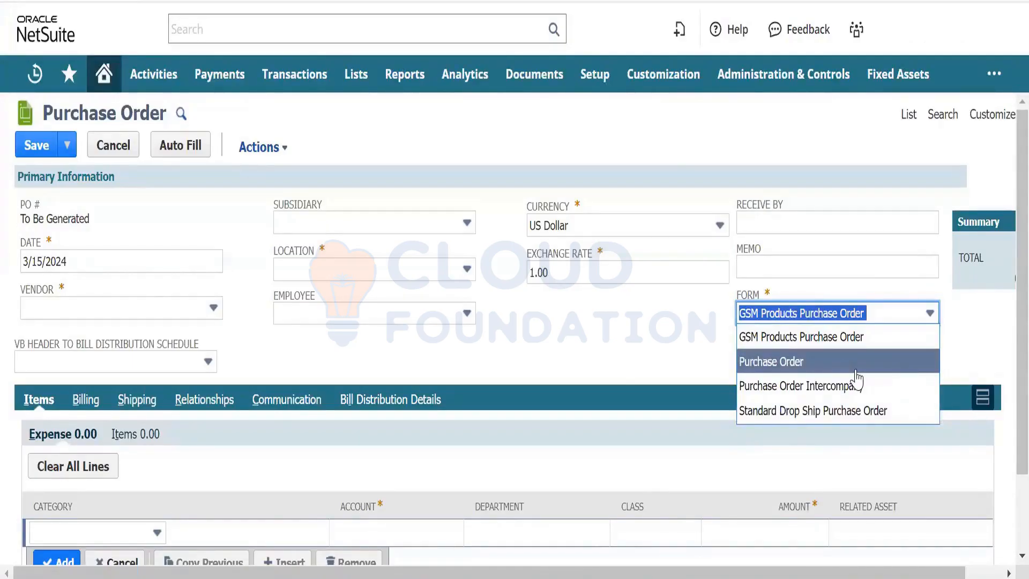
click(618, 363)
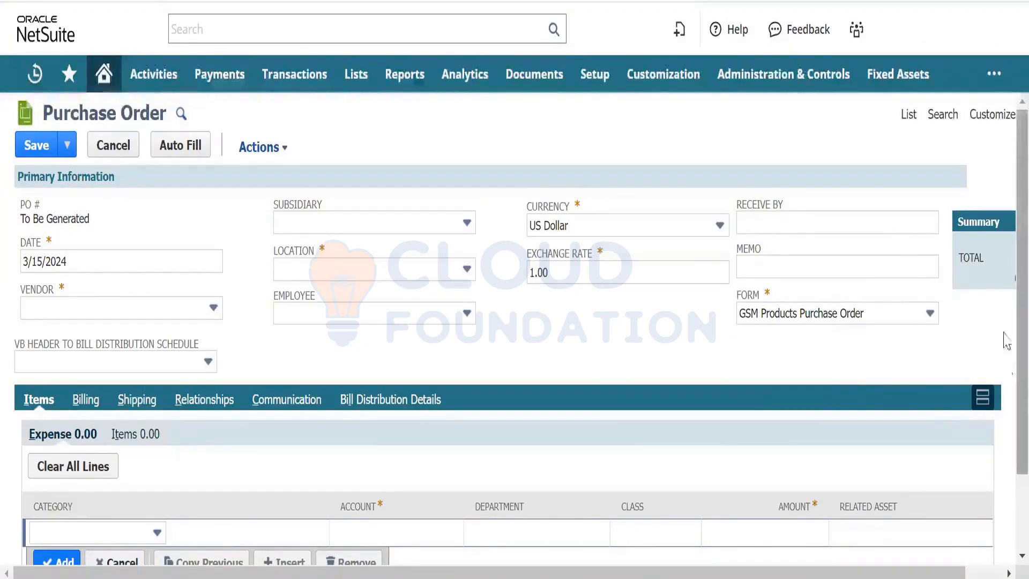
Step: Look for the custom field in the purchase order's Billing, Relationships, Shipping, Communication and Bill Distribution Details sections
scroll(1006, 406, down, 2)
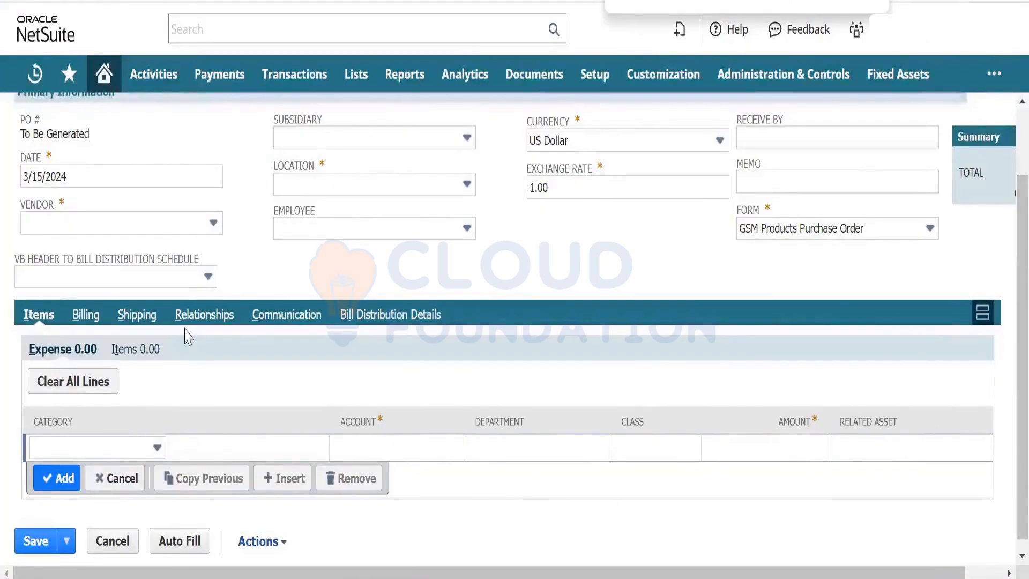
click(84, 316)
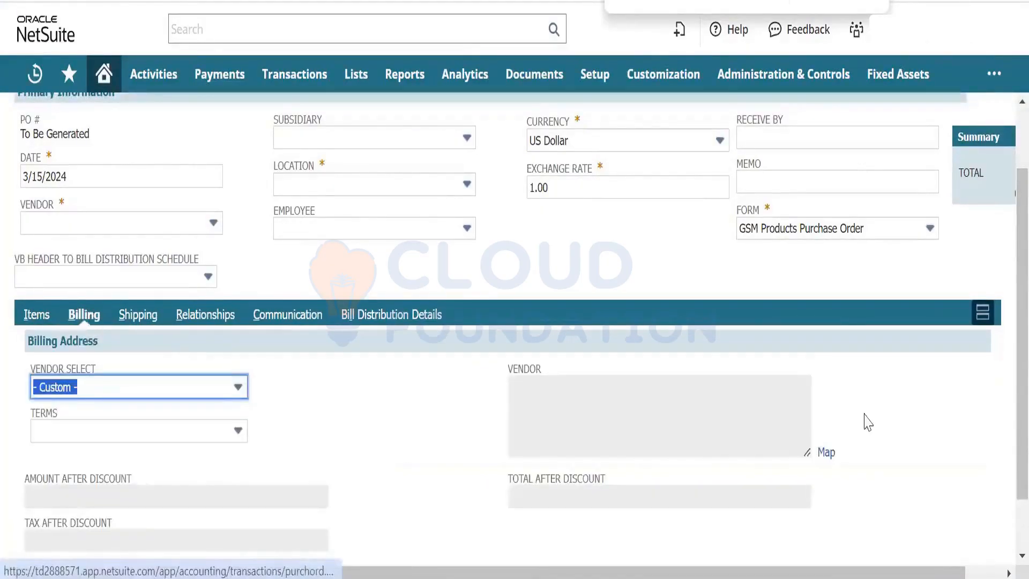
scroll(1004, 429, down, 2)
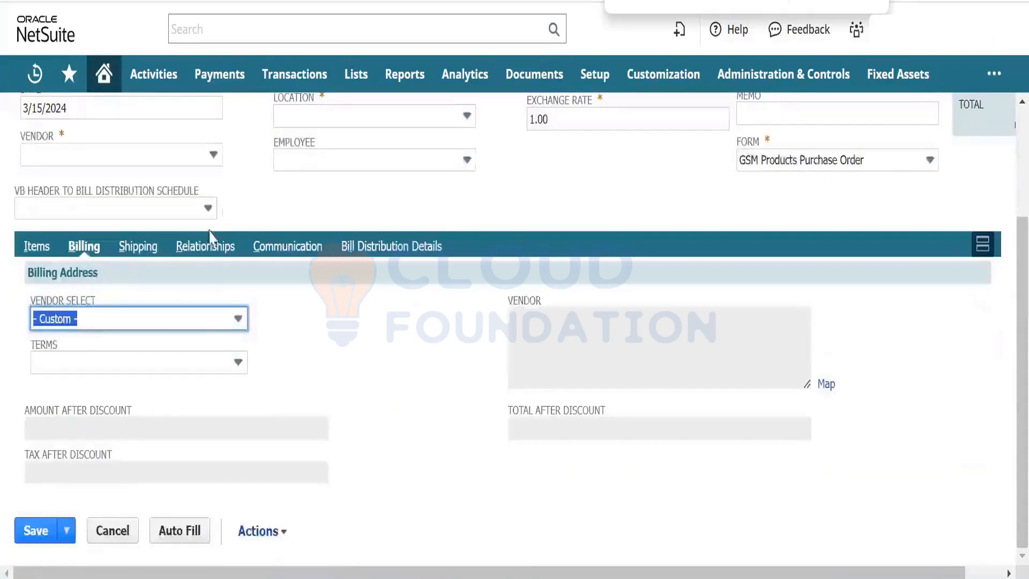
click(207, 246)
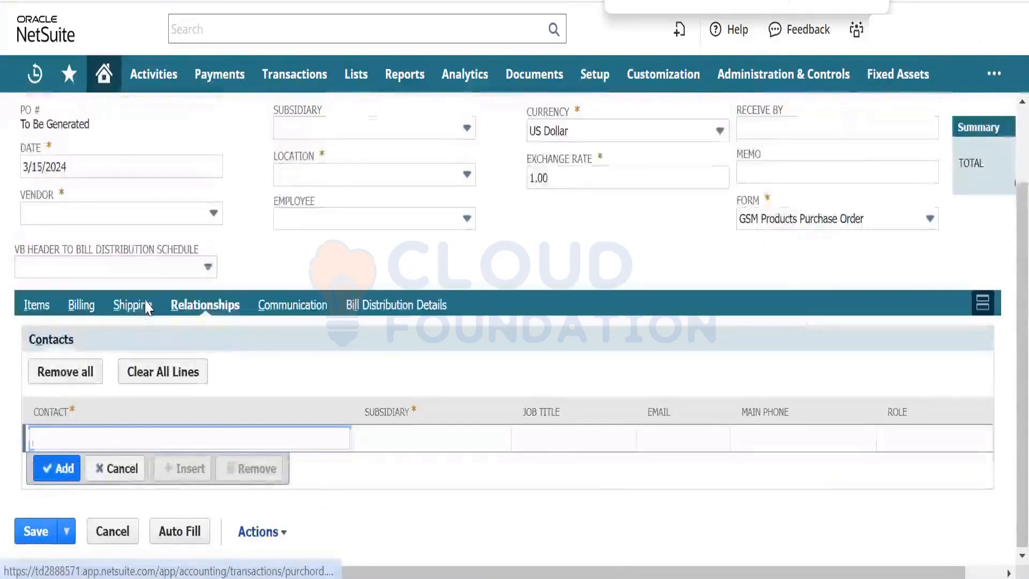
click(144, 306)
click(324, 343)
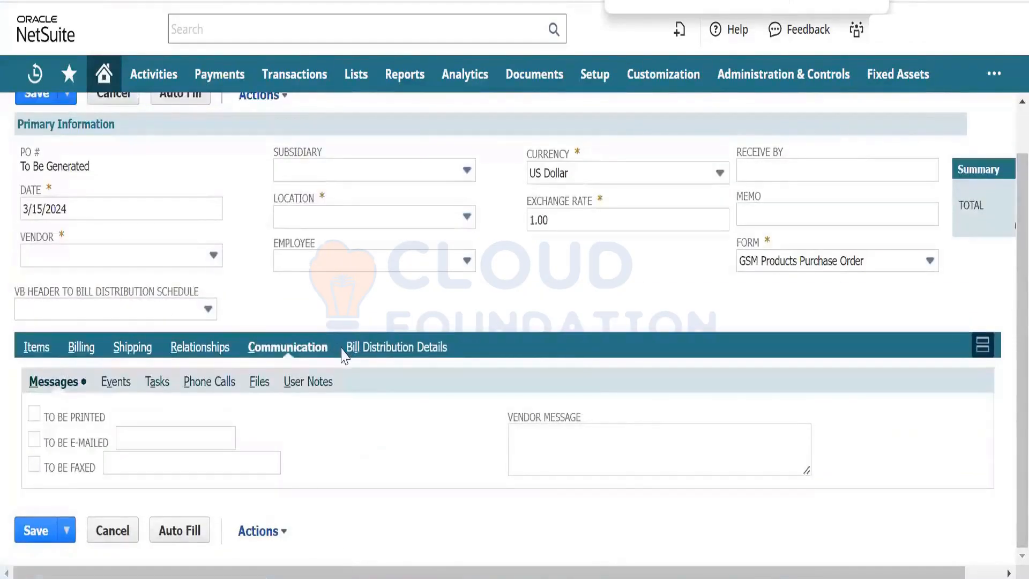
click(382, 348)
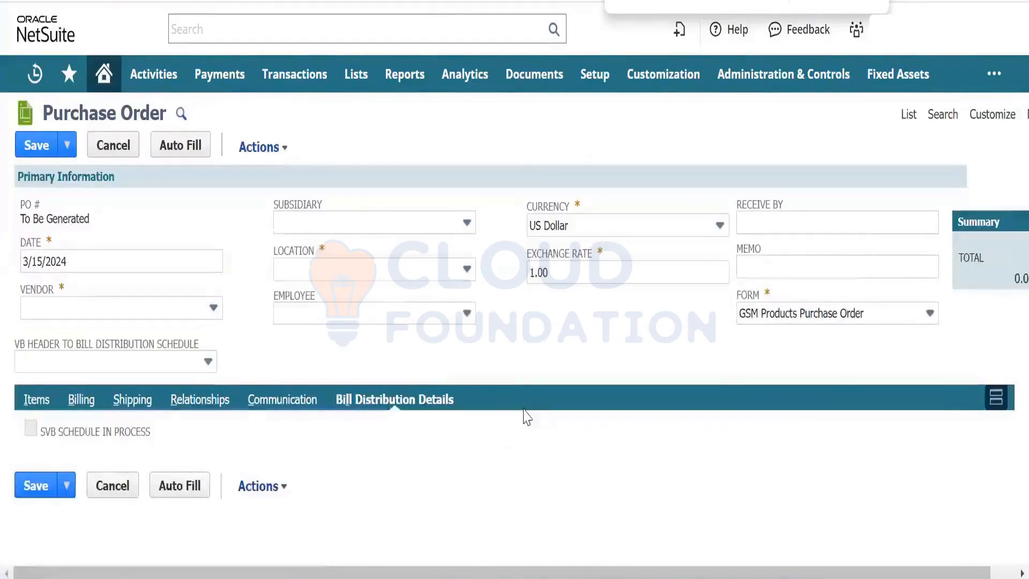
Step: Switch the new purchase order to the Purchase Order form
click(839, 325)
click(823, 360)
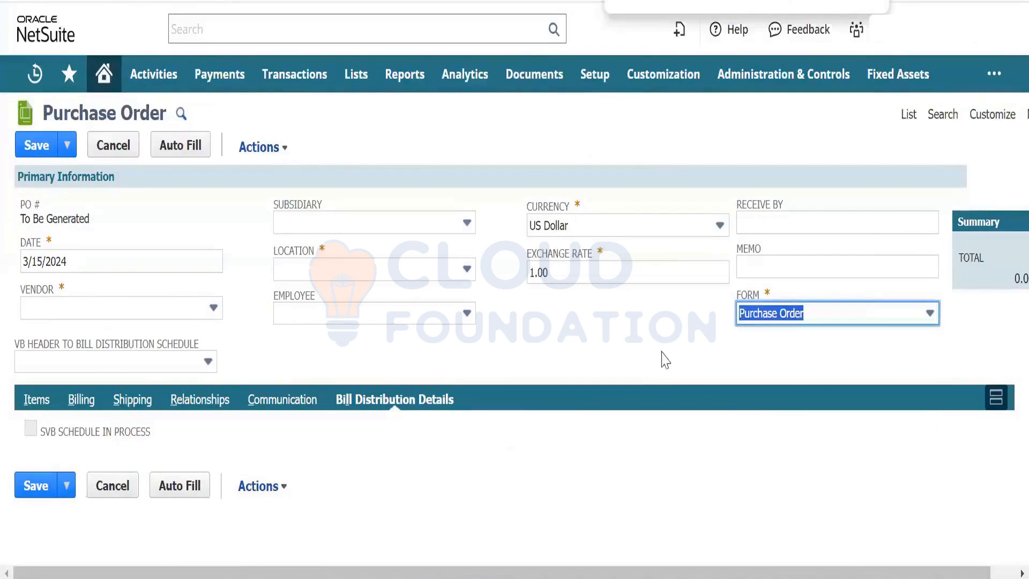
click(611, 351)
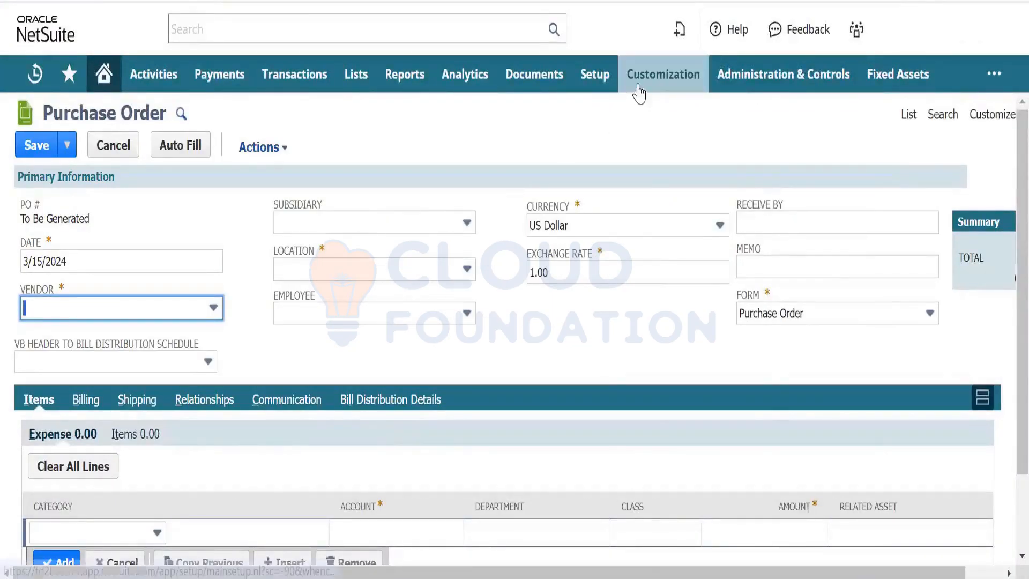
Step: Open the transaction body fields list in a new browser tab, search for "dime" and open the Dimension - Cloud field
mouse_move(641, 89)
mouse_move(676, 183)
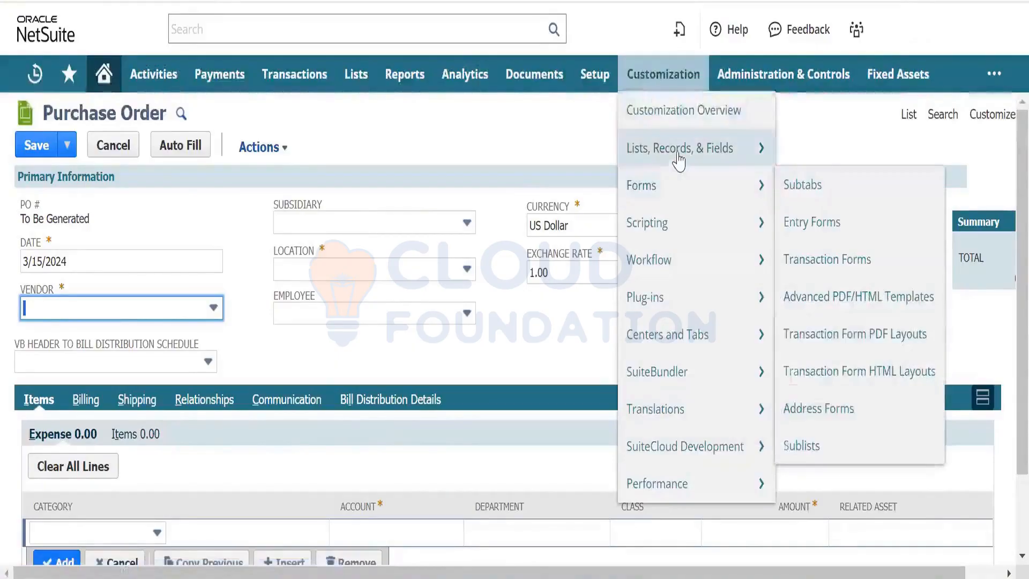
mouse_move(678, 160)
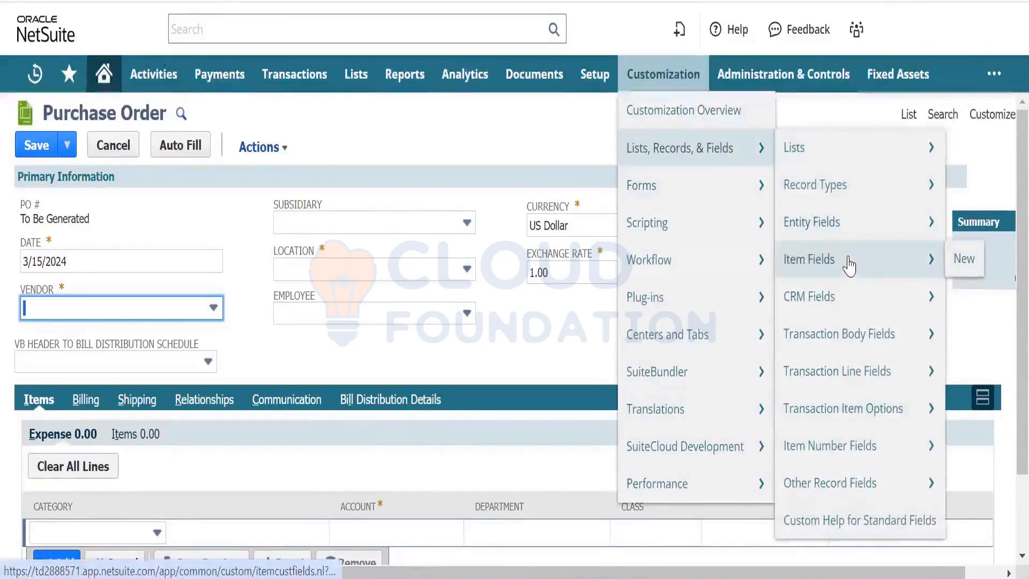
right_click(859, 327)
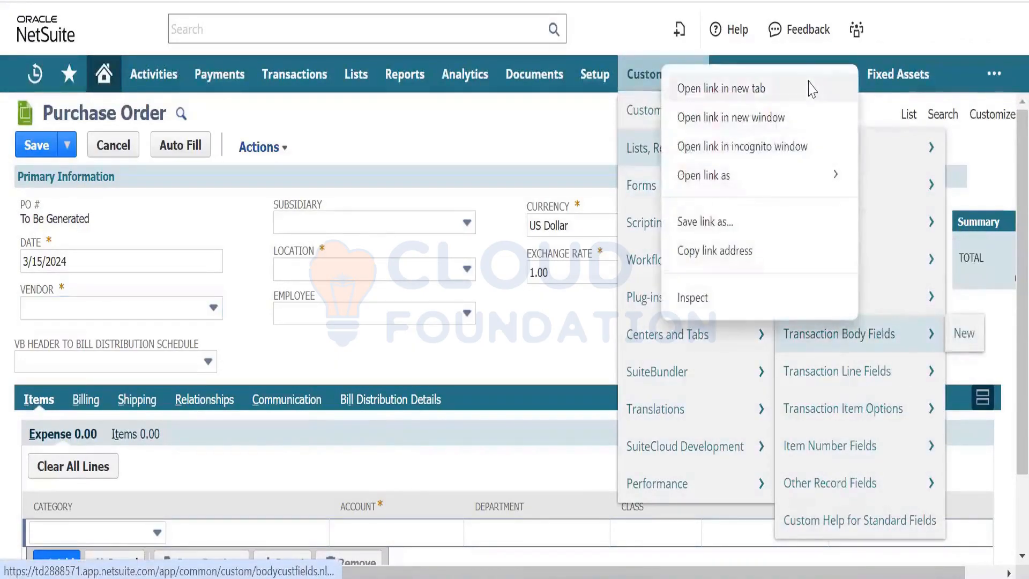
click(809, 91)
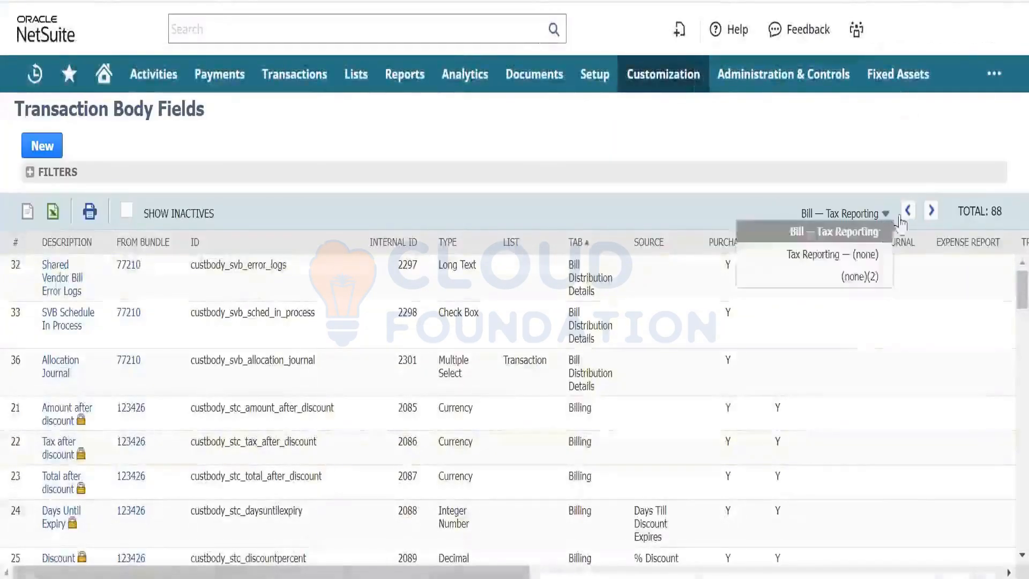
click(931, 211)
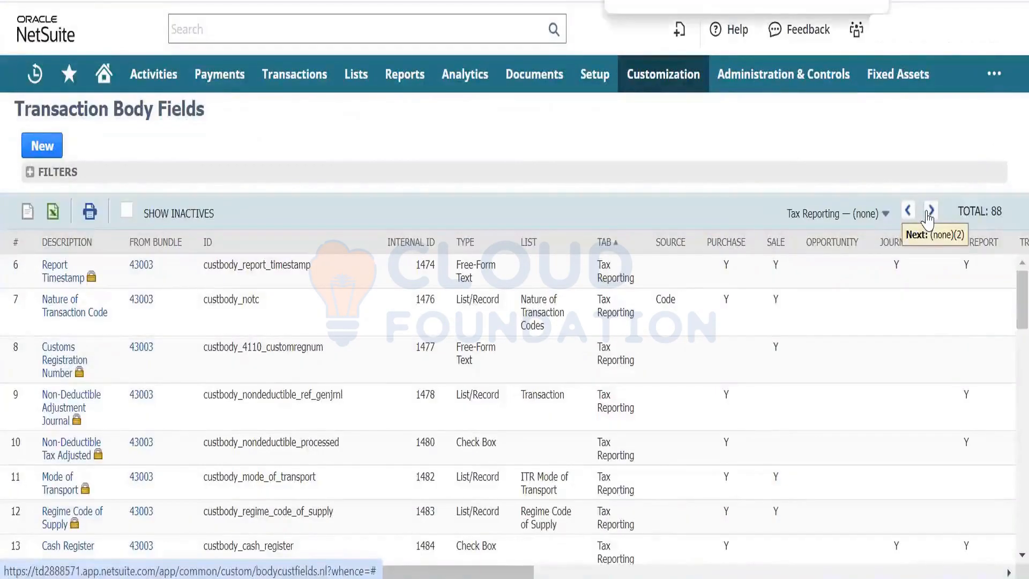
text(dime)
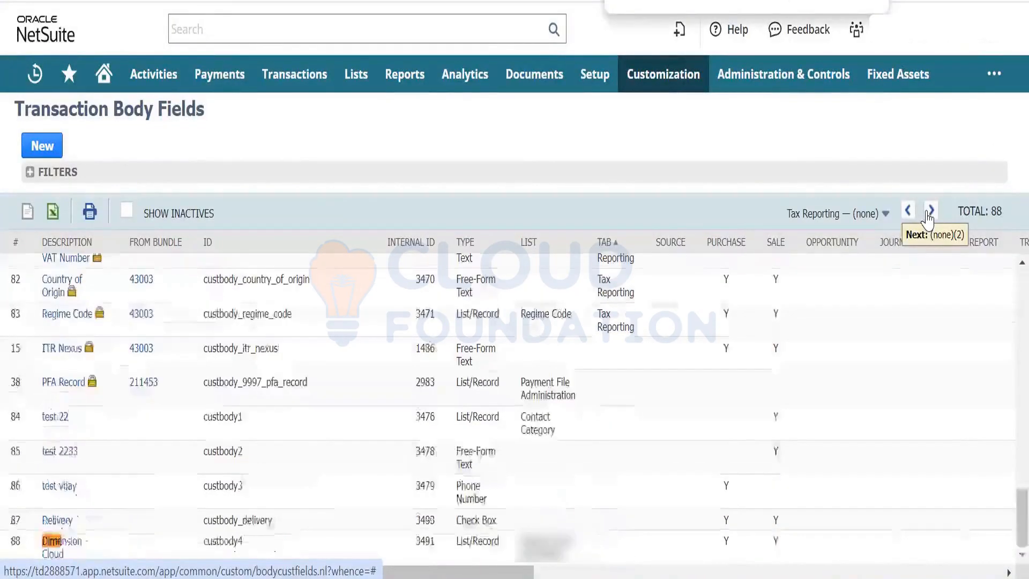
click(55, 549)
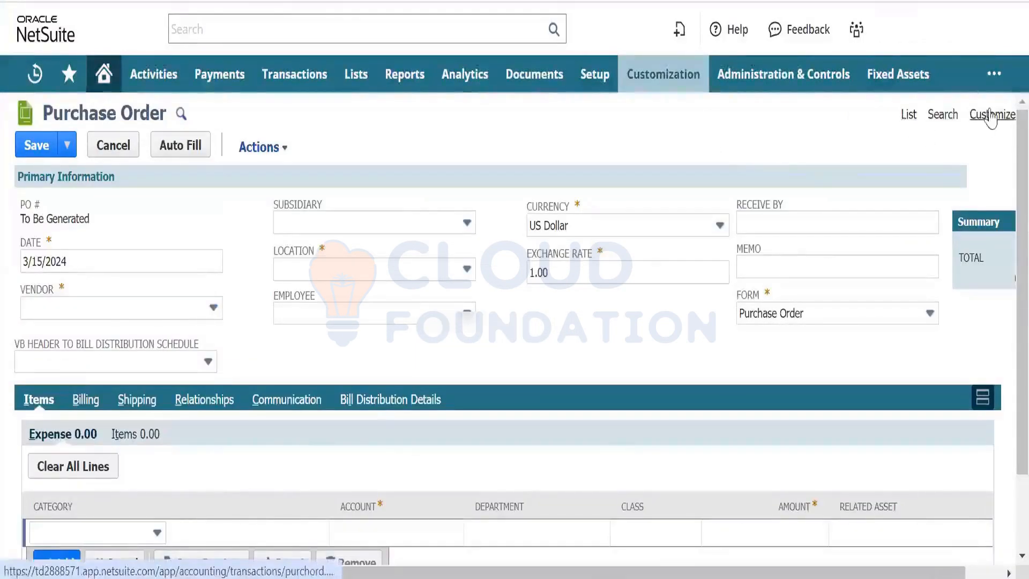
Step: Switch the new purchase order to the GSM Products Purchase Order form and open that form for customization, discarding the unsaved entry
click(777, 319)
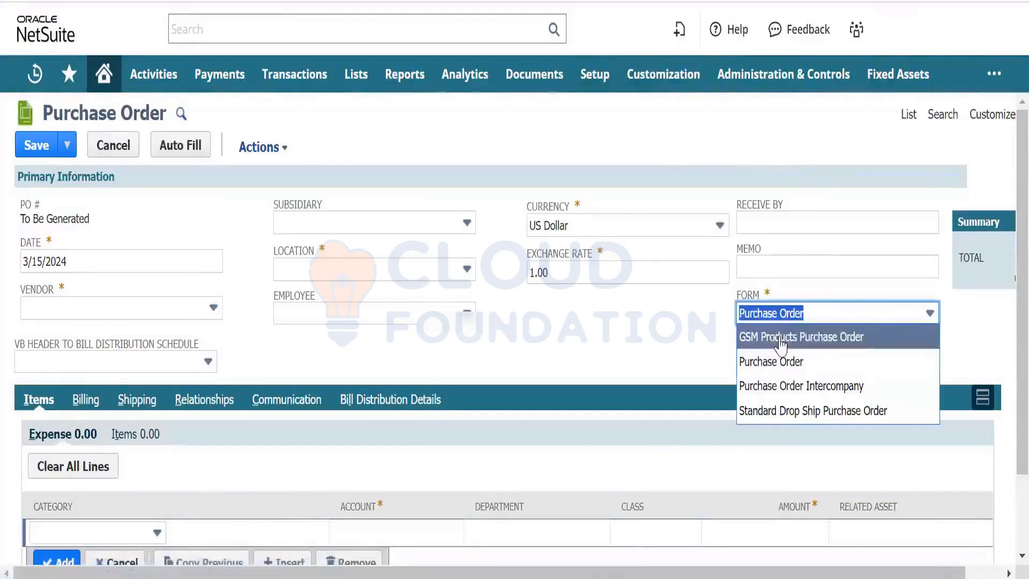
click(781, 339)
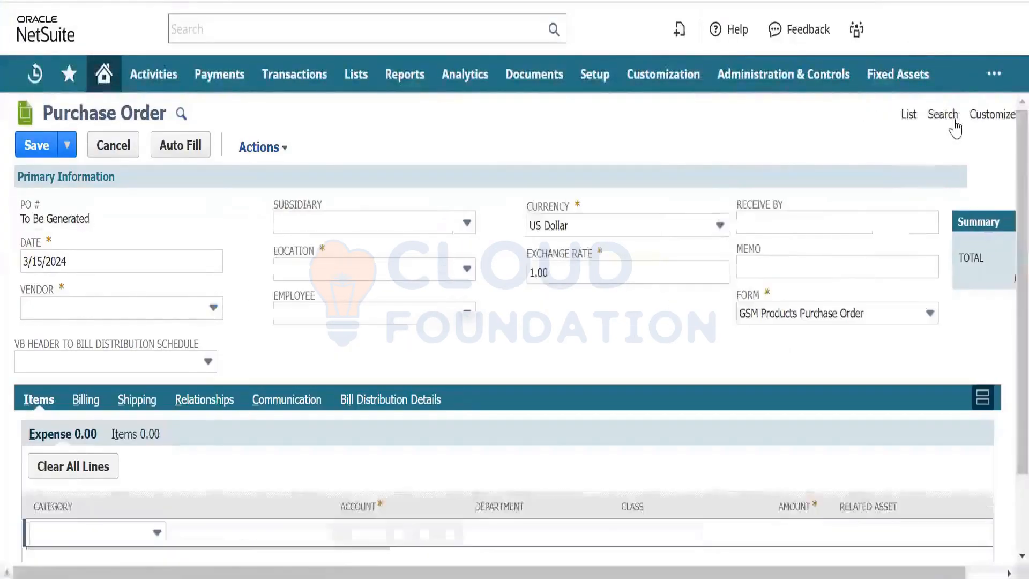
drag(854, 572, 893, 571)
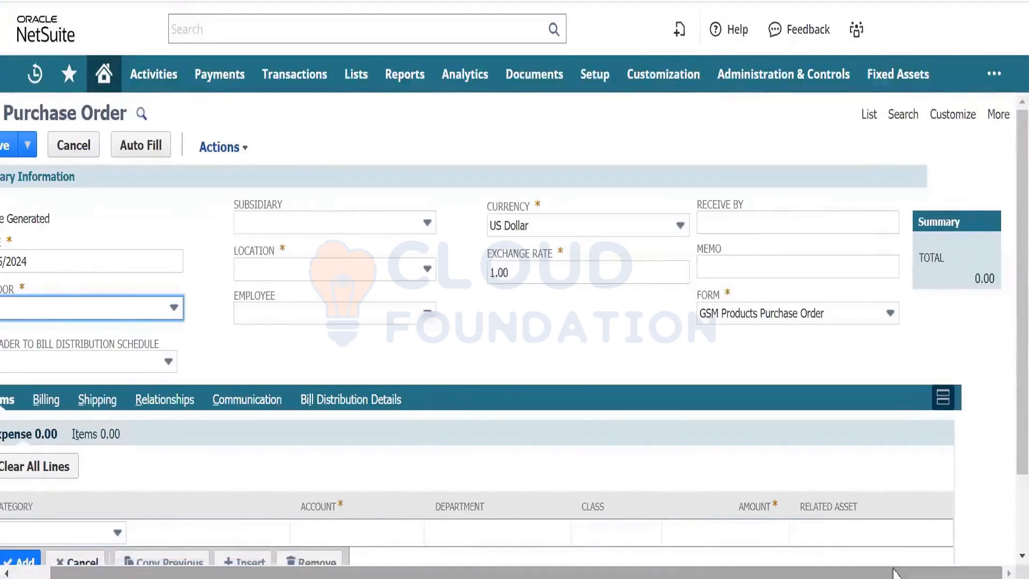
mouse_move(954, 116)
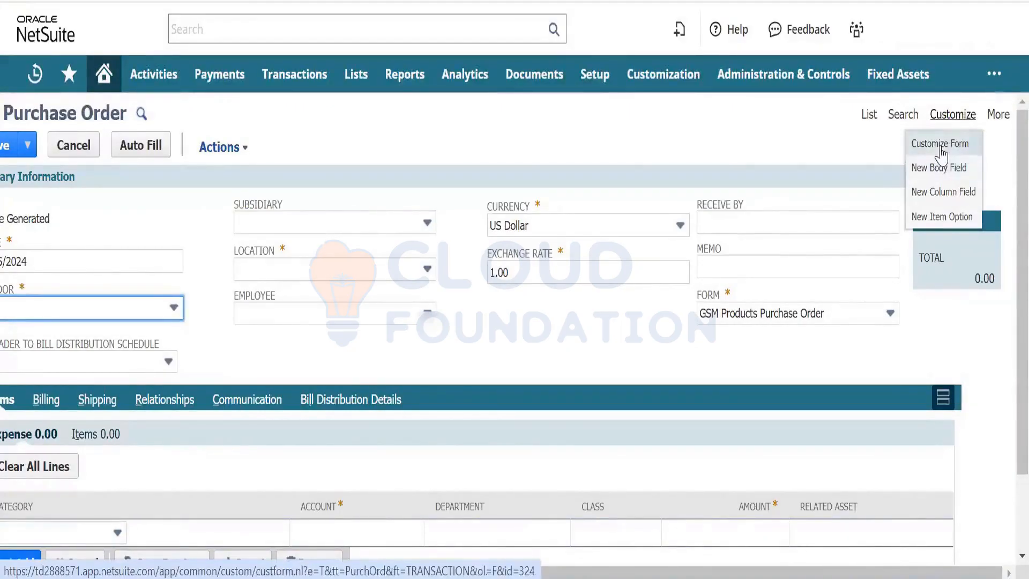
click(942, 153)
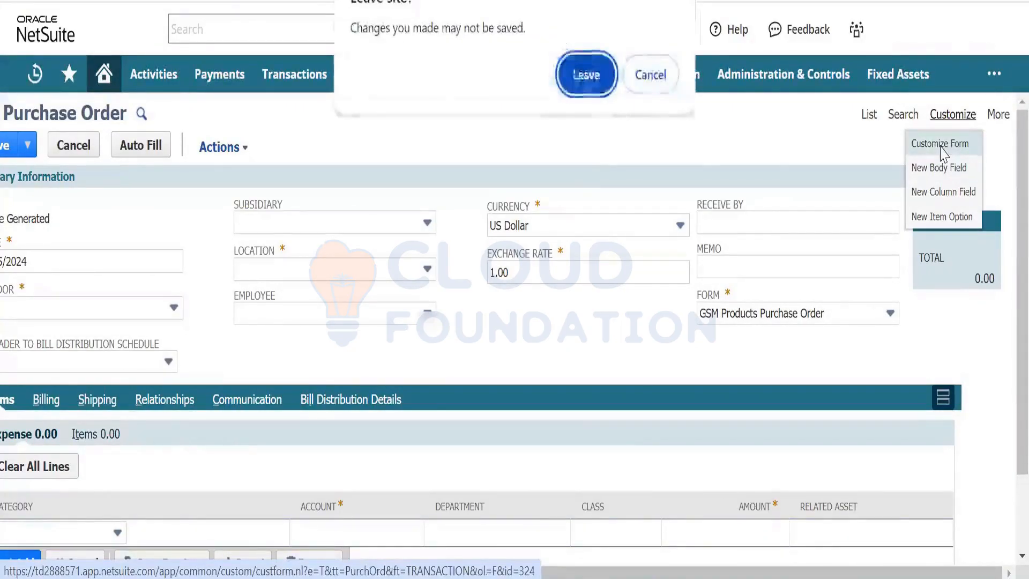
click(583, 77)
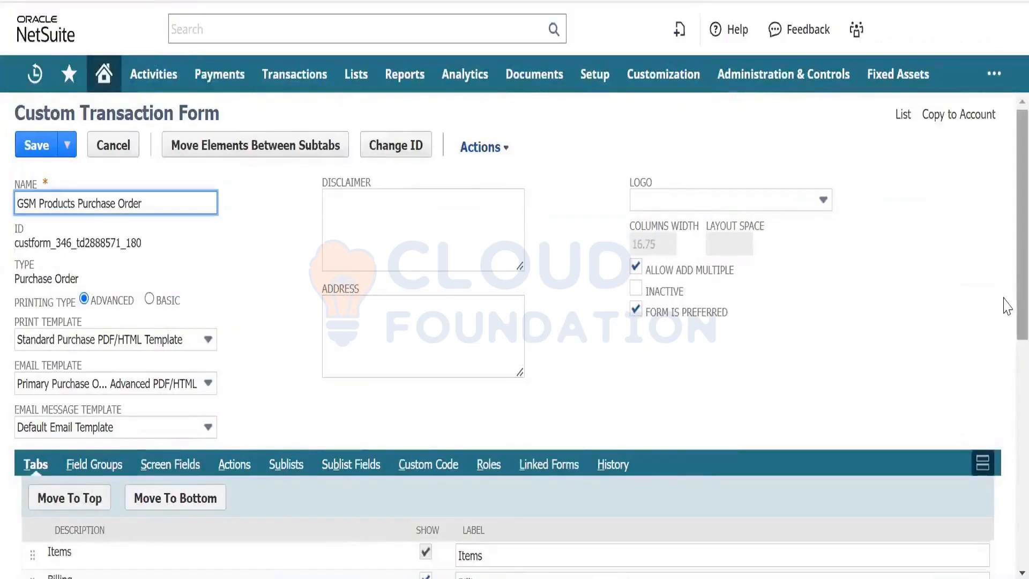
Step: Review the custom form's subtab list and open purchase order entry in a separate browser tab
scroll(1006, 356, down, 3)
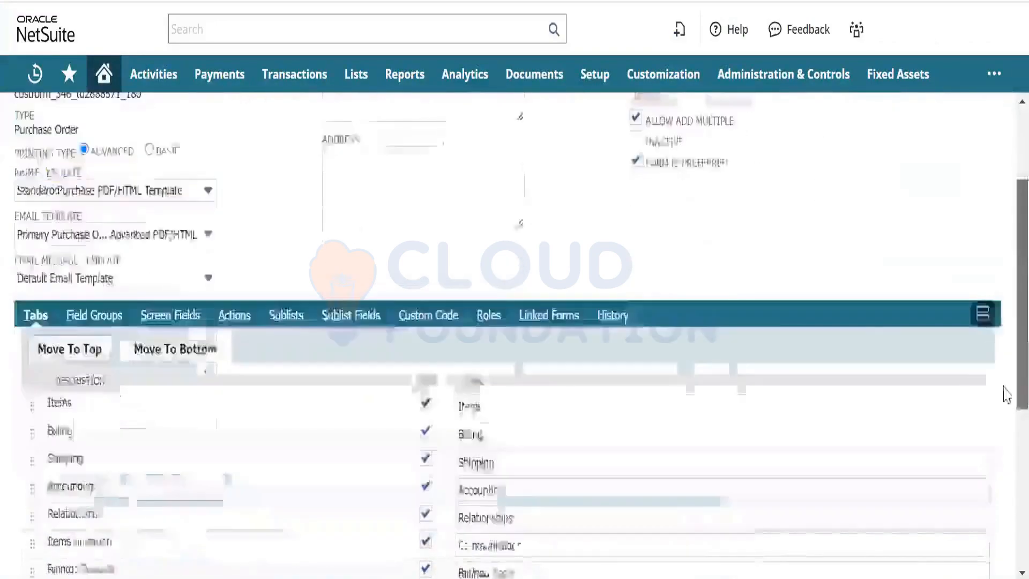
drag(1003, 387, 1004, 416)
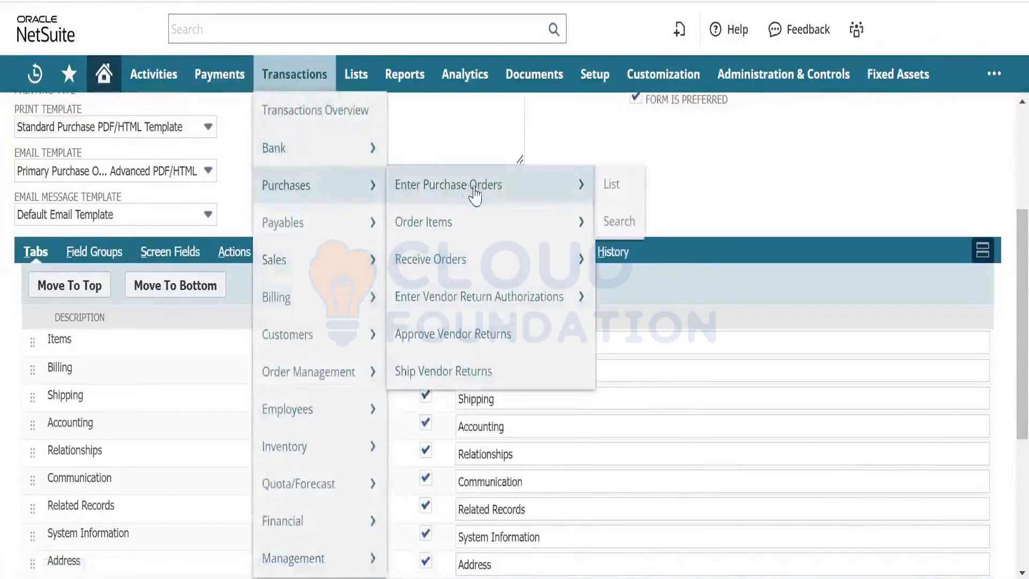
right_click(474, 196)
key(Escape)
mouse_move(498, 214)
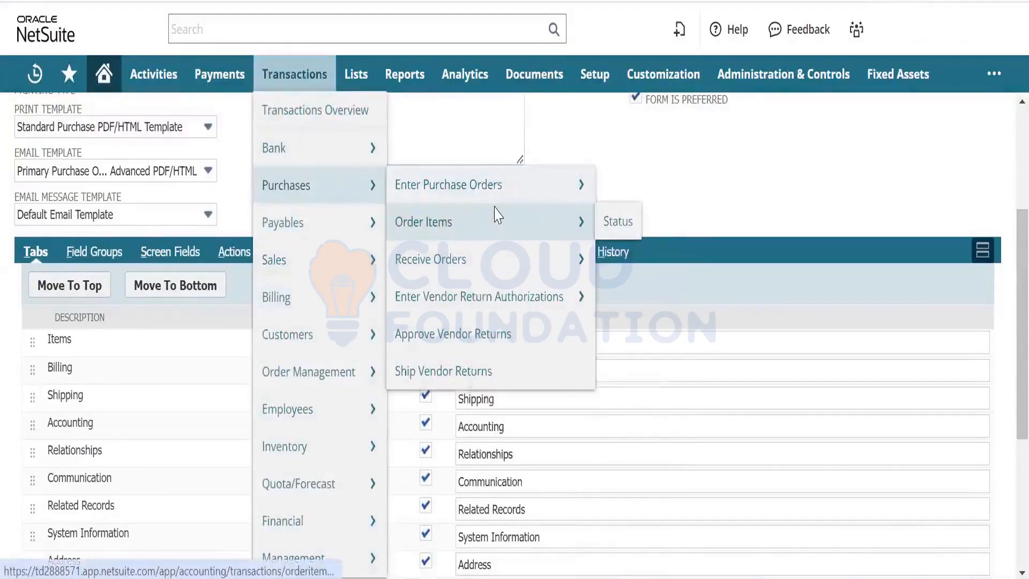
key(ctrl+Tab)
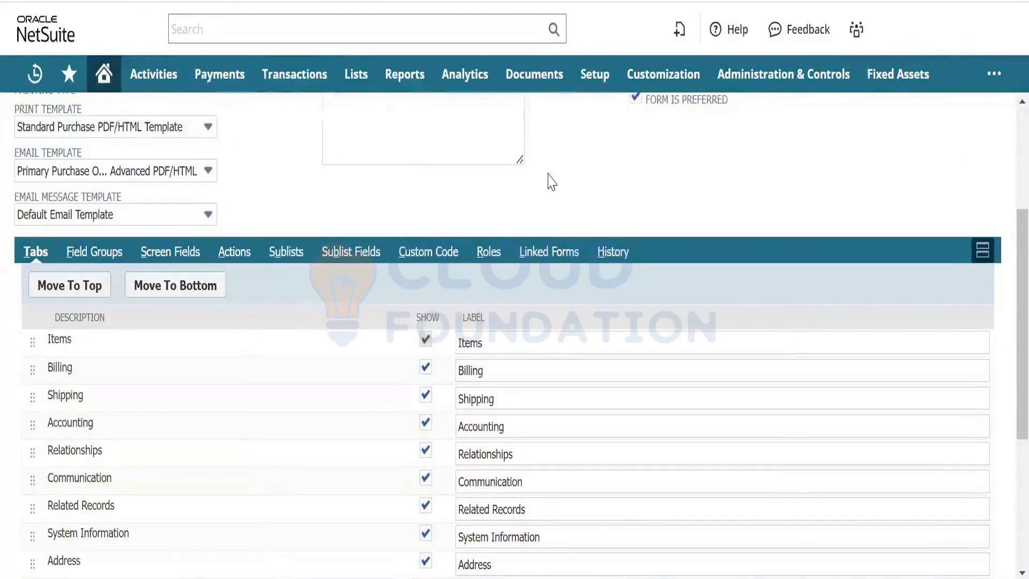
Step: Show the Custom subtab on the GSM Products Purchase Order form, save the form and check the Custom section of the purchase order
scroll(1005, 300, down, 1)
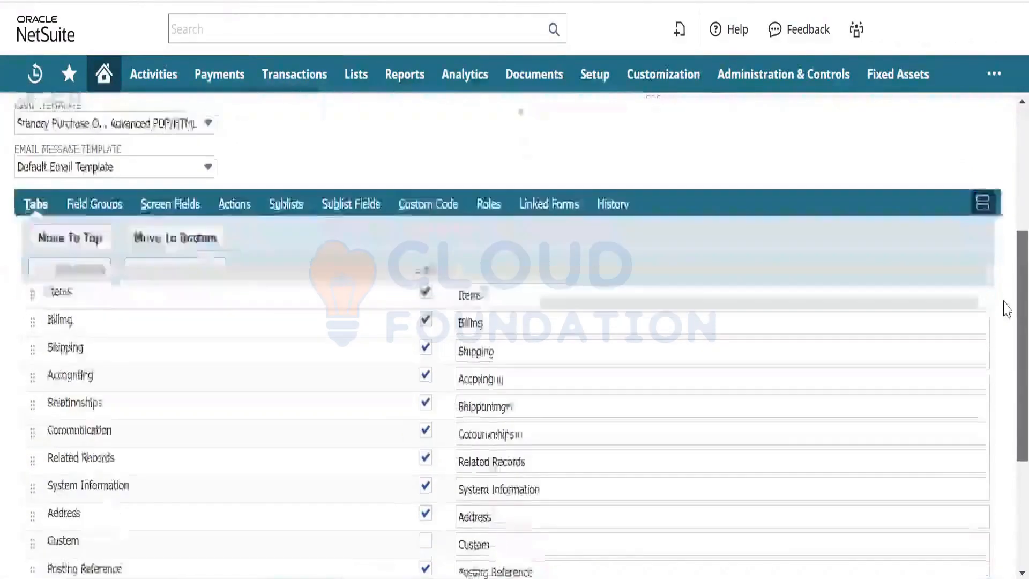
scroll(1006, 311, down, 3)
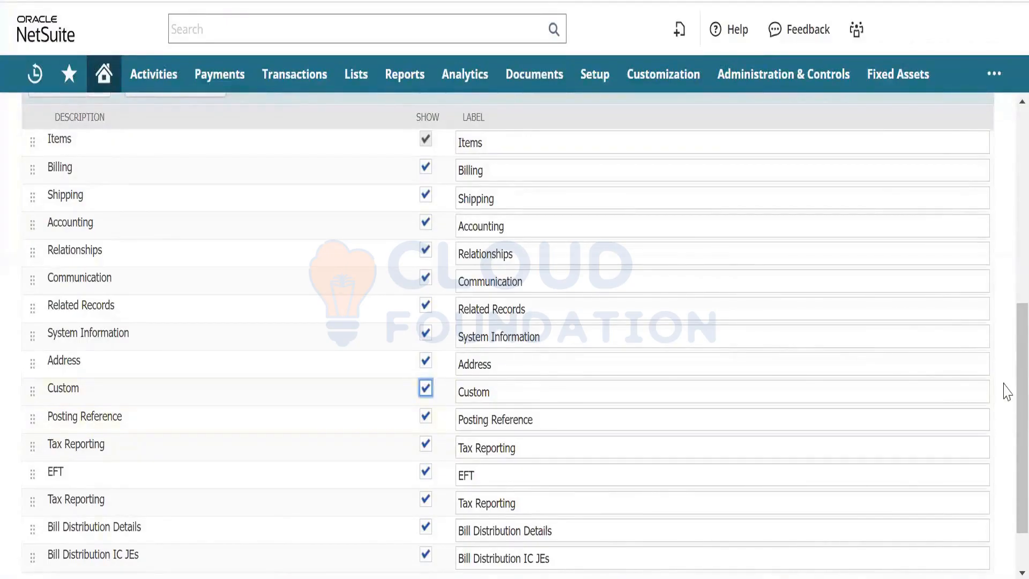
scroll(1005, 412, down, 1)
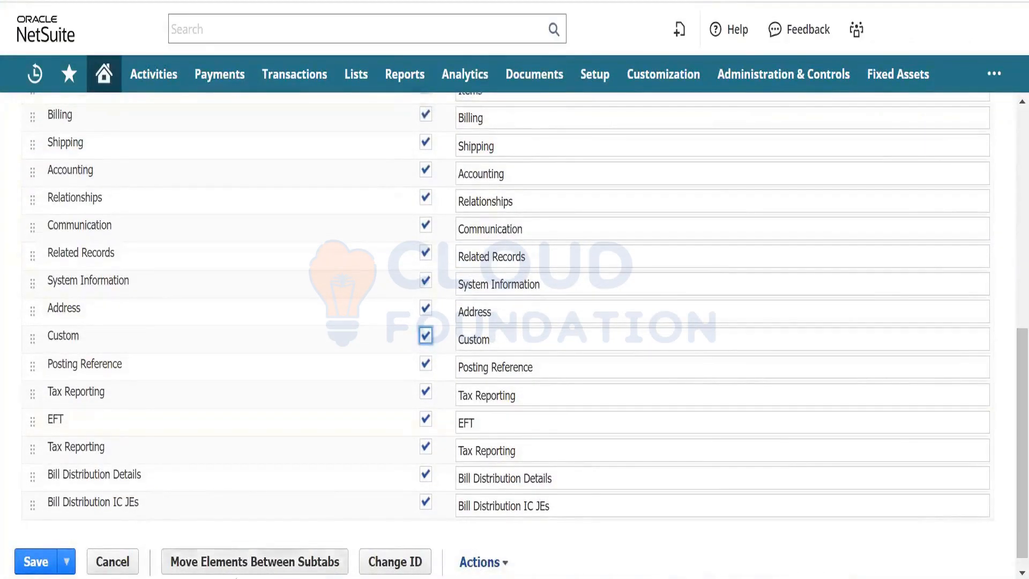
click(31, 562)
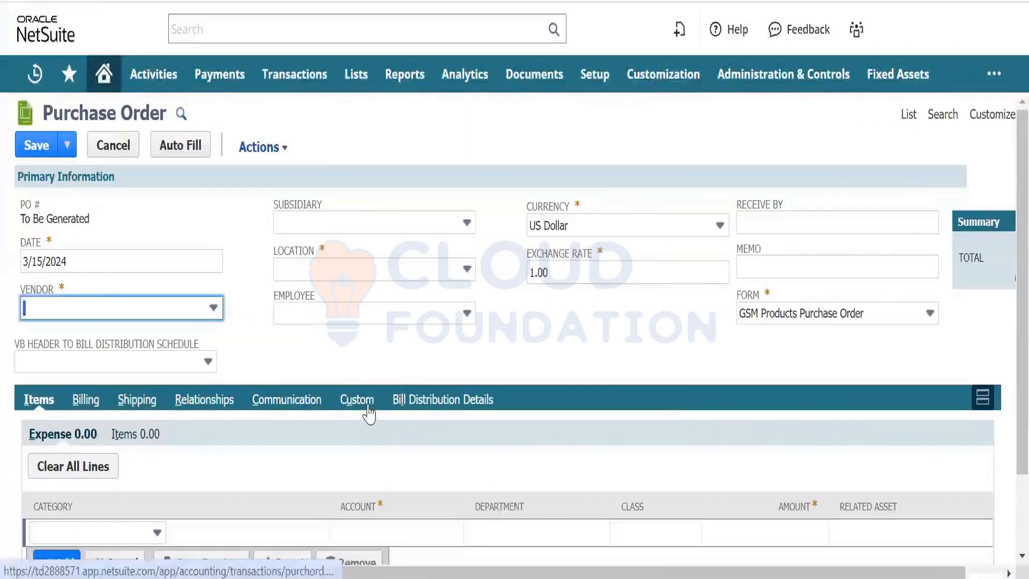
click(368, 406)
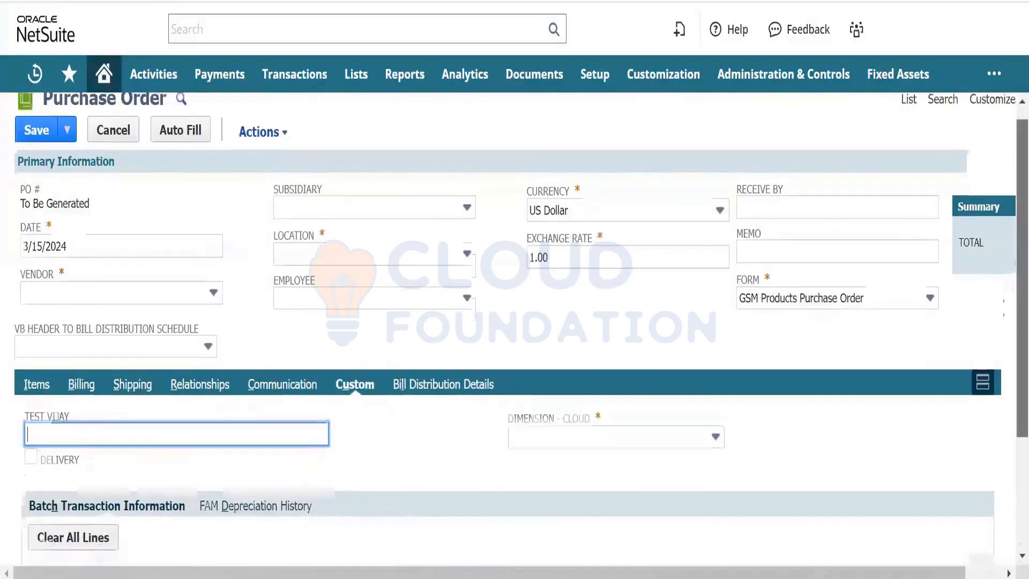
scroll(1007, 284, down, 3)
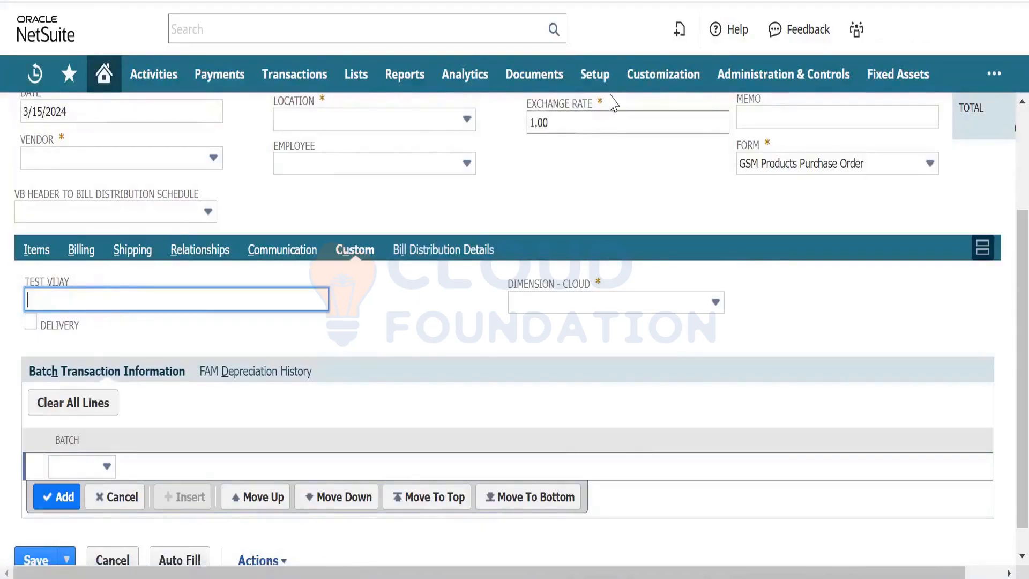
Step: Open the transaction body fields list in a new browser tab, search the Tax Reporting — (none) range for "test" and open the custbody3 field
mouse_move(648, 74)
mouse_move(689, 149)
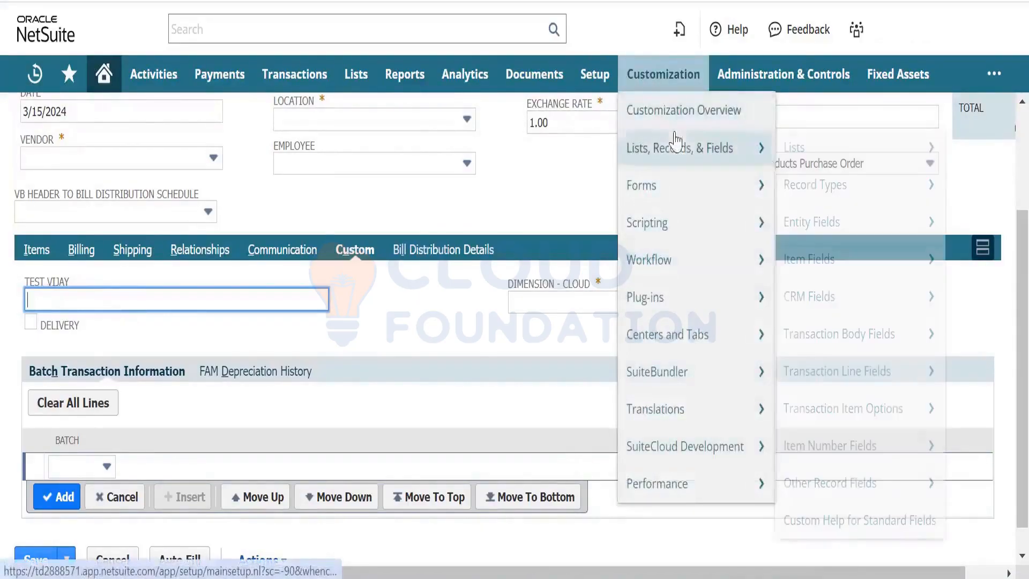
right_click(839, 333)
click(774, 101)
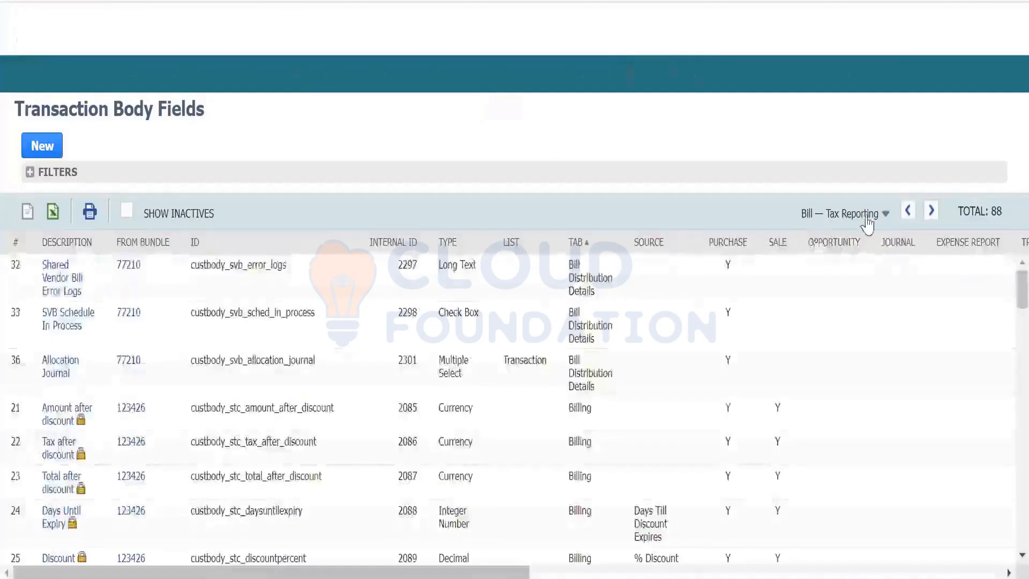
click(868, 215)
click(861, 254)
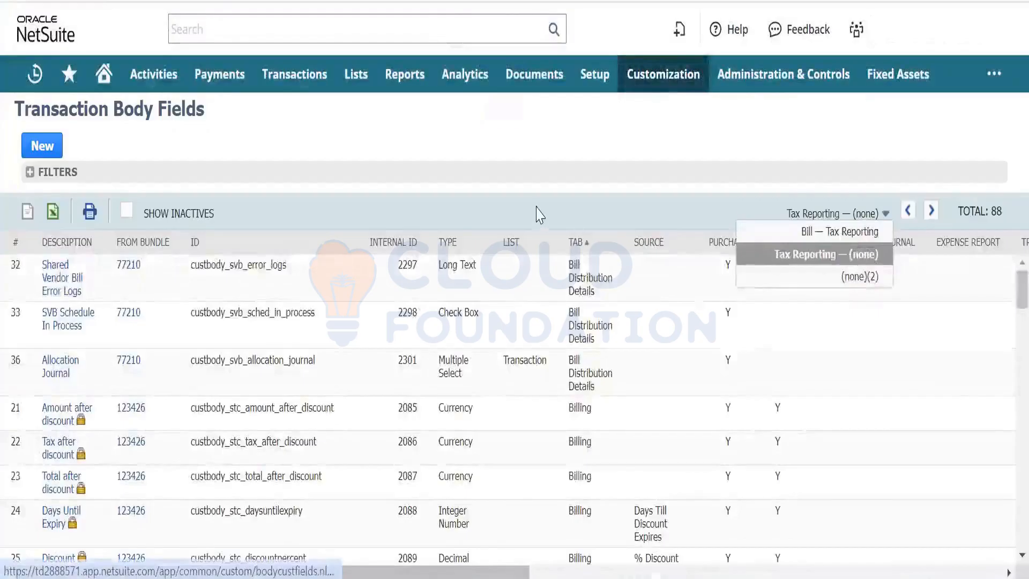
key(ctrl+f)
text(test)
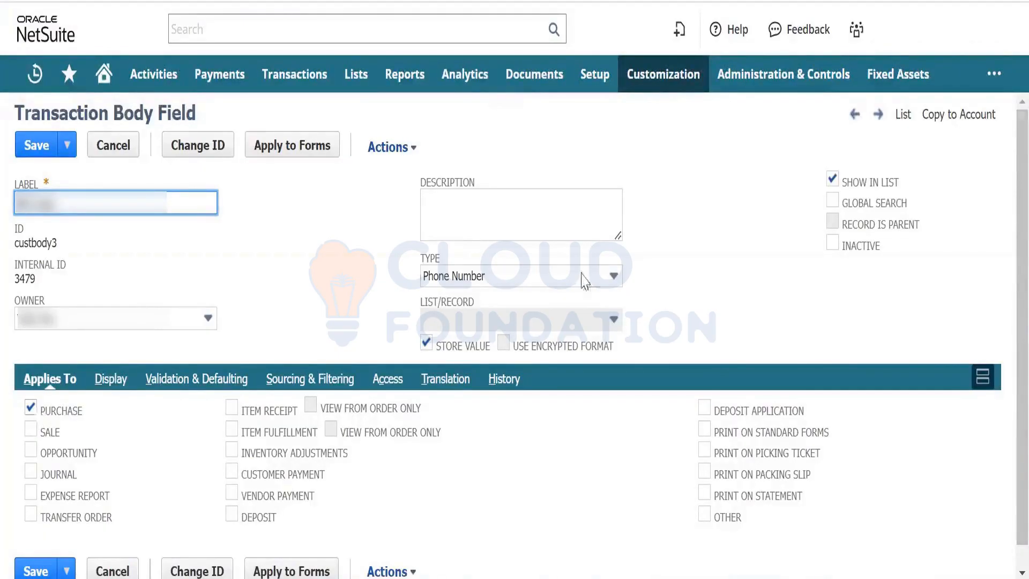
Step: Mark the custbody3 body field inactive, save it, and reload the purchase order to recheck its Custom section
click(833, 243)
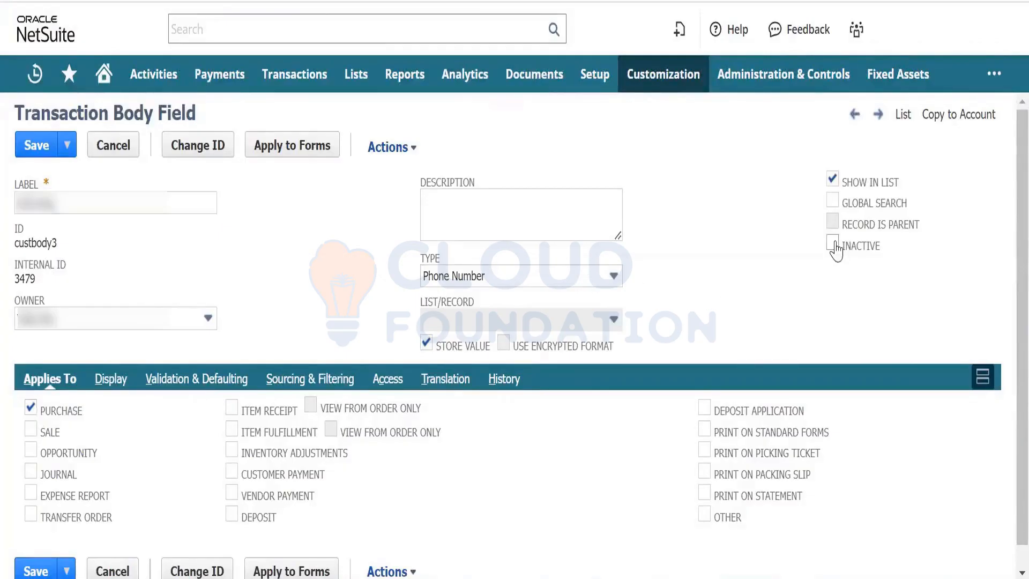
click(31, 151)
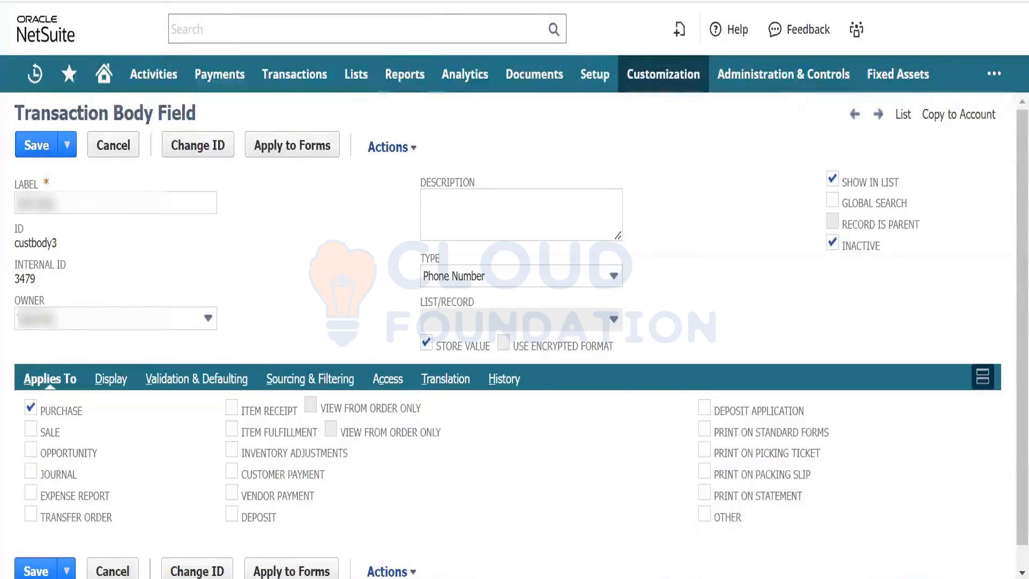
click(472, 1)
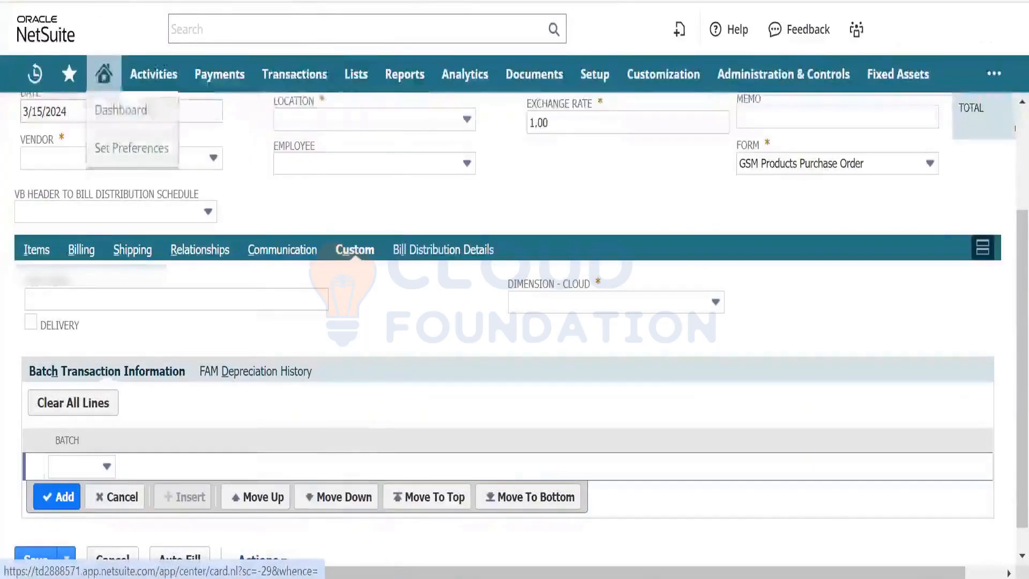
key(F5)
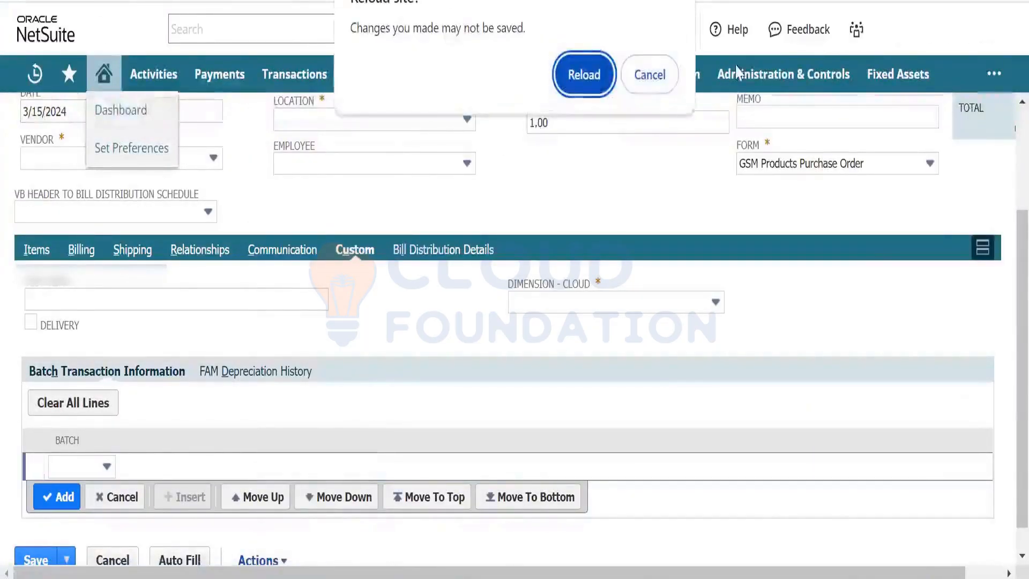
click(584, 74)
mouse_move(593, 76)
mouse_move(621, 340)
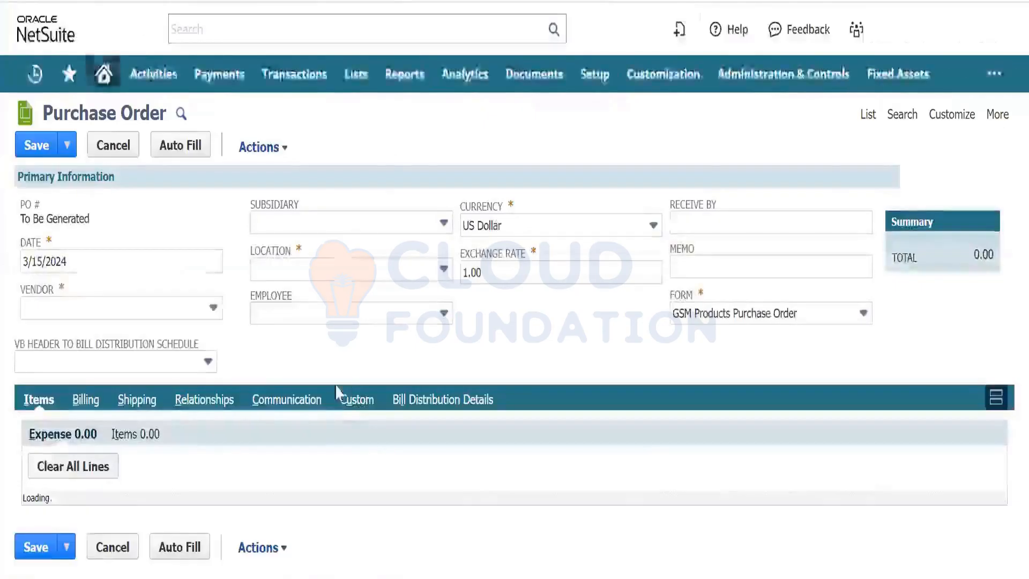
click(354, 410)
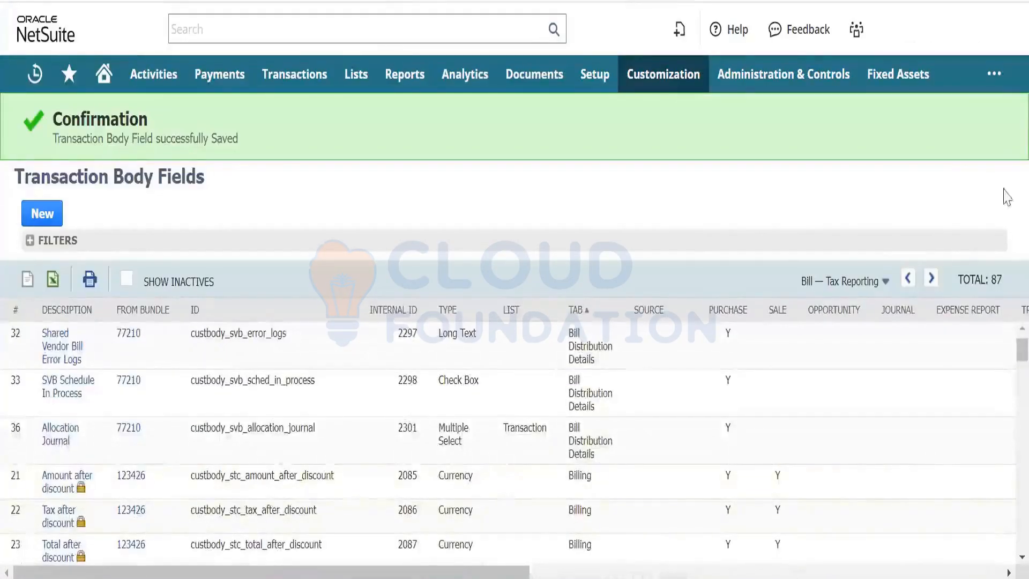
Step: Look for the inactivated field by searching the Tax Reporting — (none) range of transaction body fields for "test"
click(933, 279)
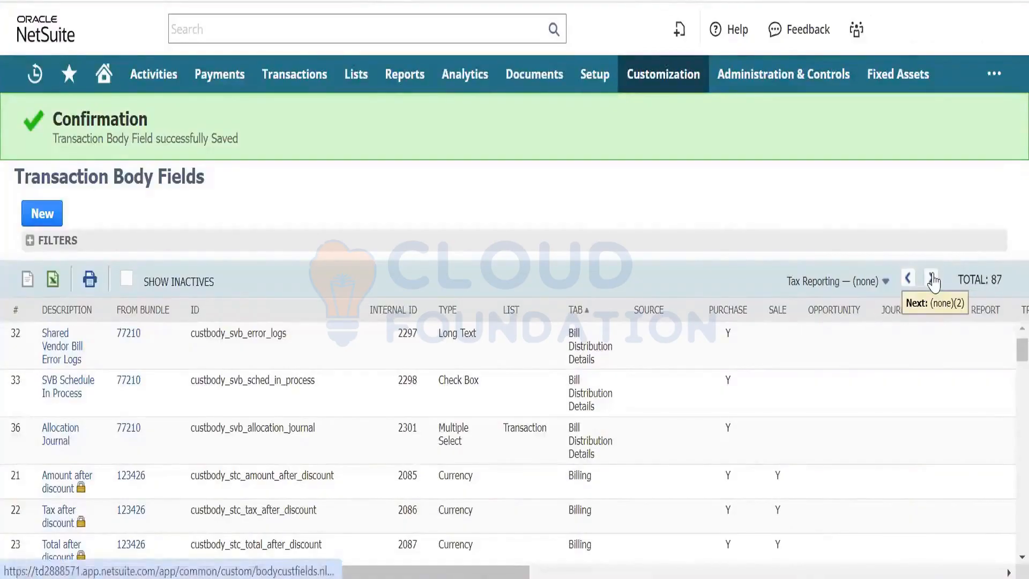
key(ctrl+f)
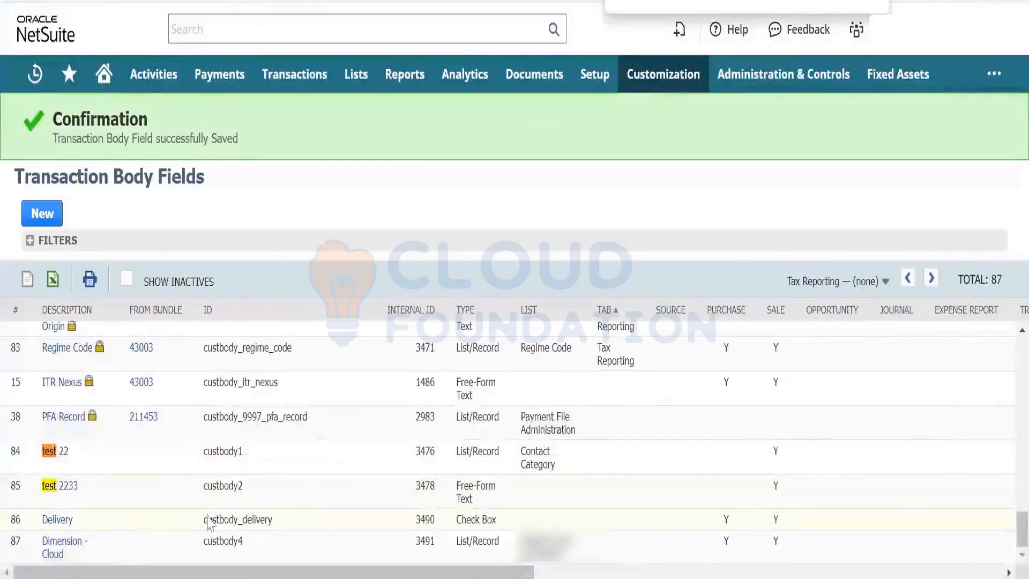
key(Return)
key(Return)
key(Return)
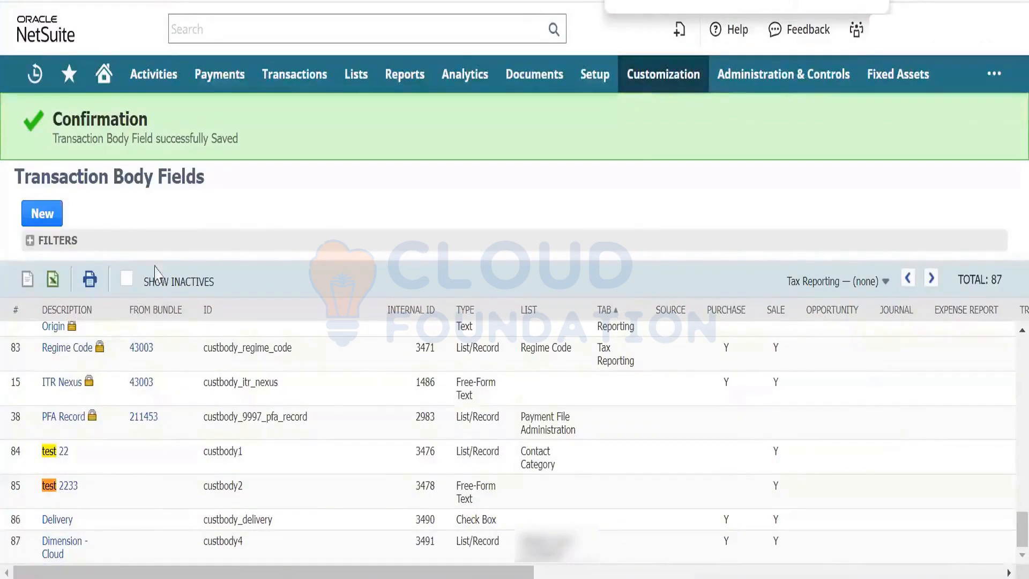
Step: Include inactive fields in the body fields list, find custbody3 by searching for "test", and reactivate it with a submit
click(125, 280)
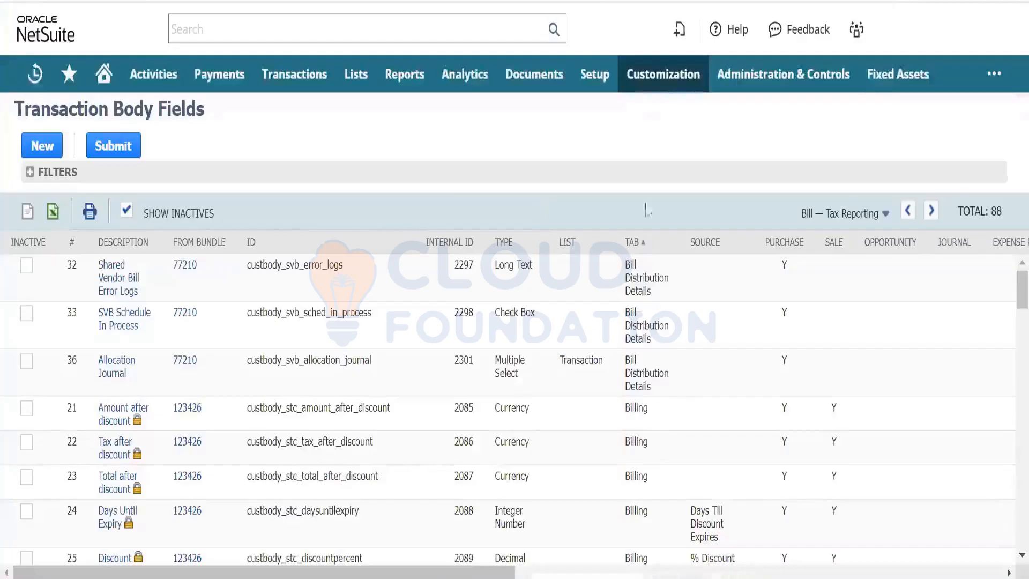
click(933, 212)
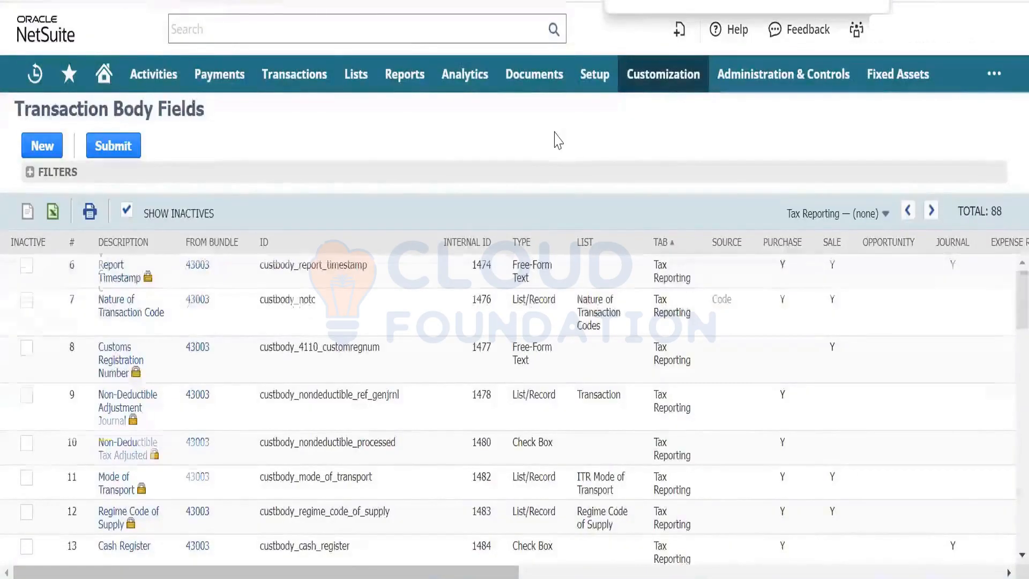
text(test)
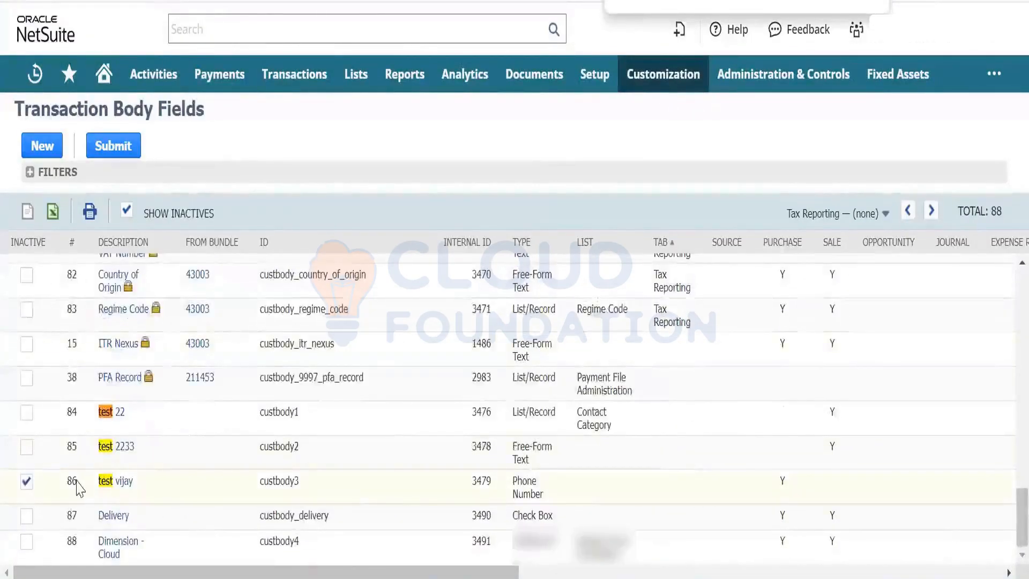
click(27, 483)
click(113, 146)
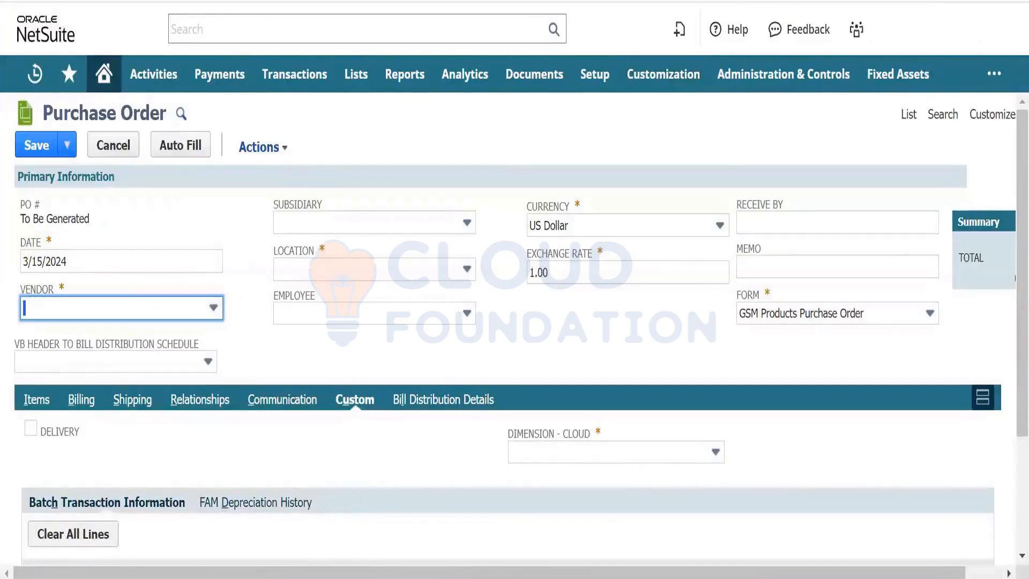
Step: Reload the purchase order once more and look for the reactivated field in its Custom section
key(F5)
click(573, 79)
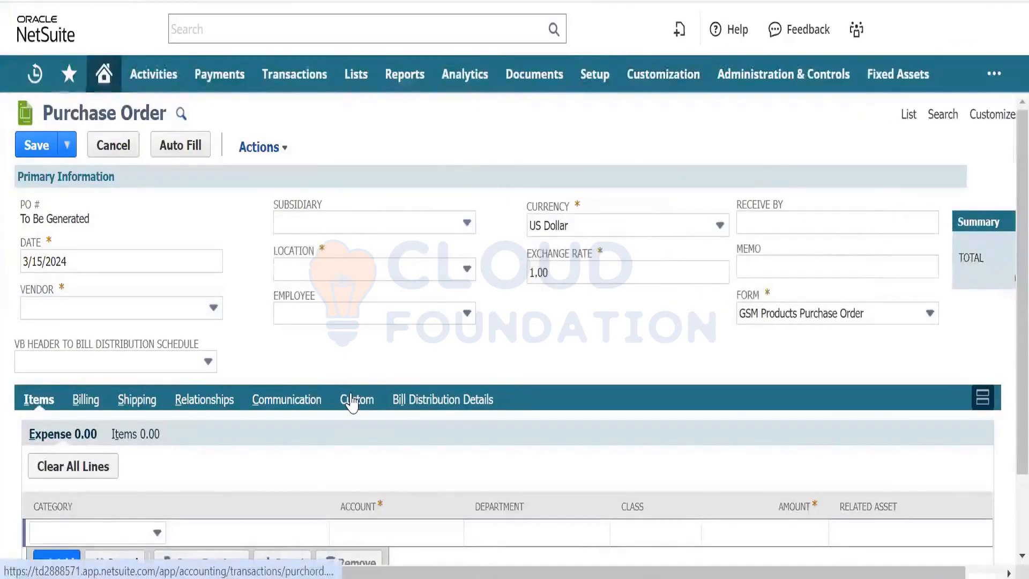
click(352, 402)
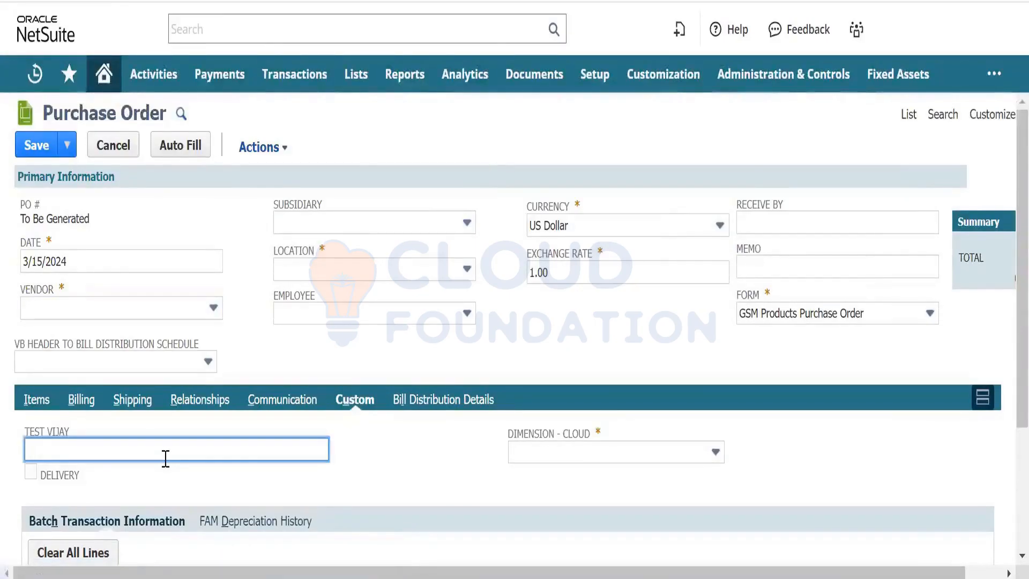
Step: Enter the sample text "kjhljhgffyfyfgkjjvchgfx" in the purchase order's Test Vijay field
text(kjhljhgffyfyfgkjjvchgfx)
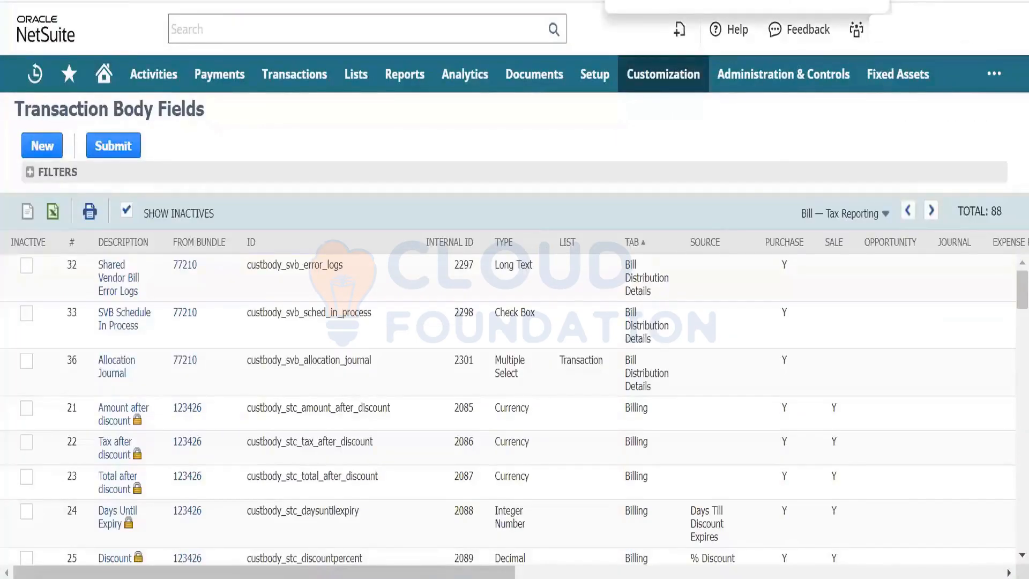
Step: Find the Delivery field by searching the Tax Reporting — (none) range of transaction body fields for "deliver"
key(Return)
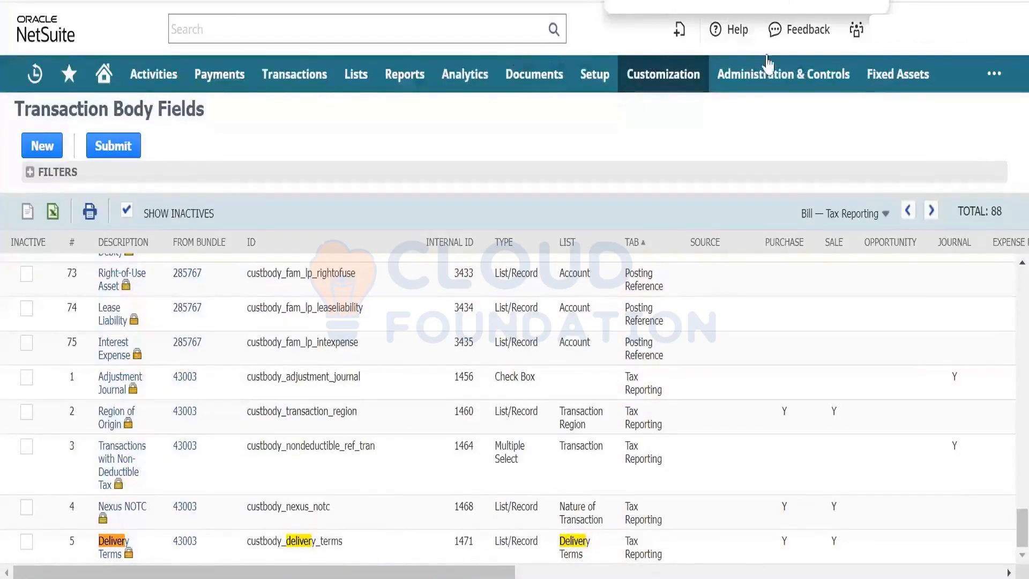
click(871, 213)
click(856, 263)
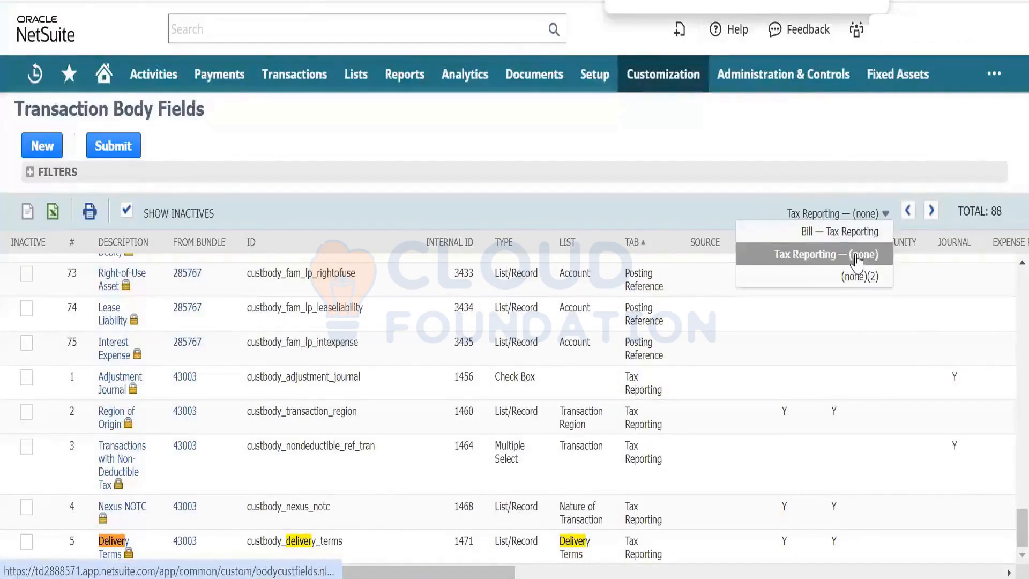
text(deliver)
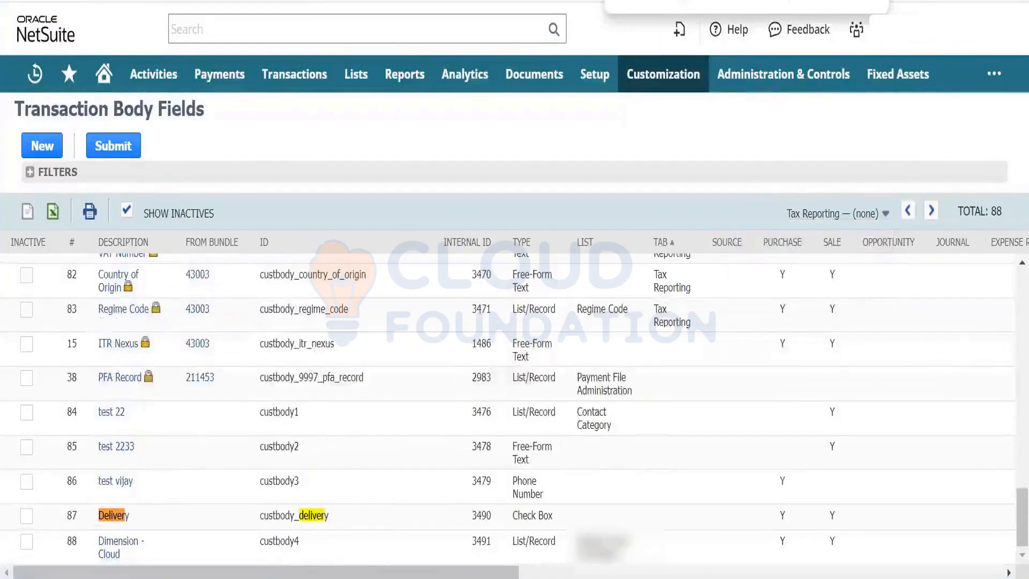
Step: Open the Delivery and test vijay body fields in new tabs and examine Delivery's type options, keeping Check Box
right_click(112, 514)
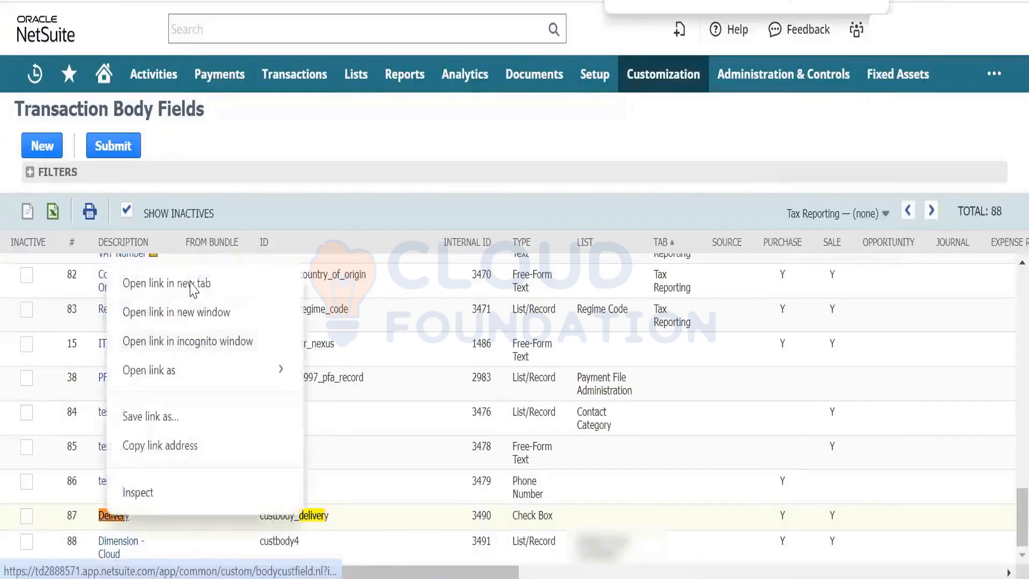
click(155, 280)
right_click(124, 485)
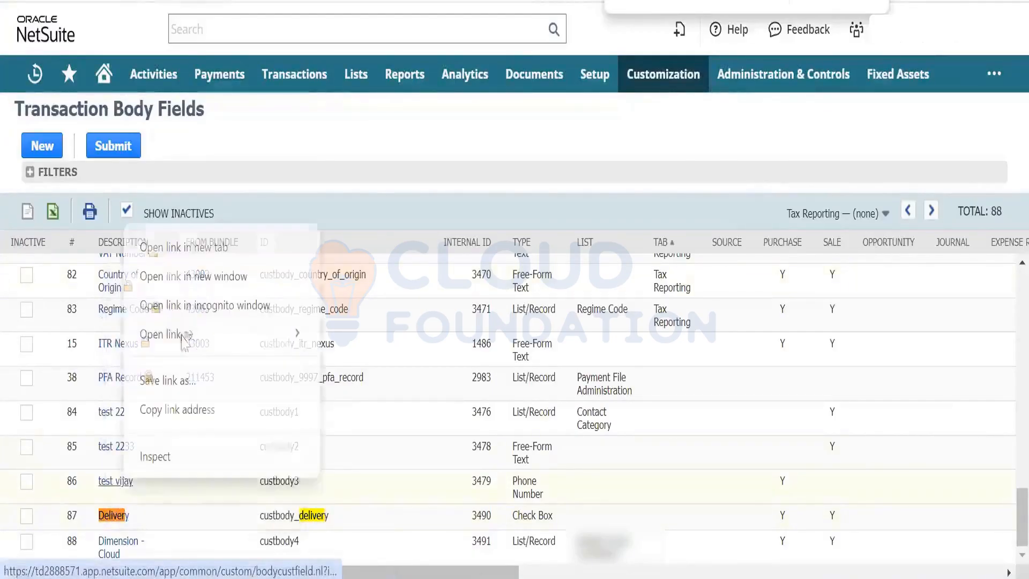
click(161, 245)
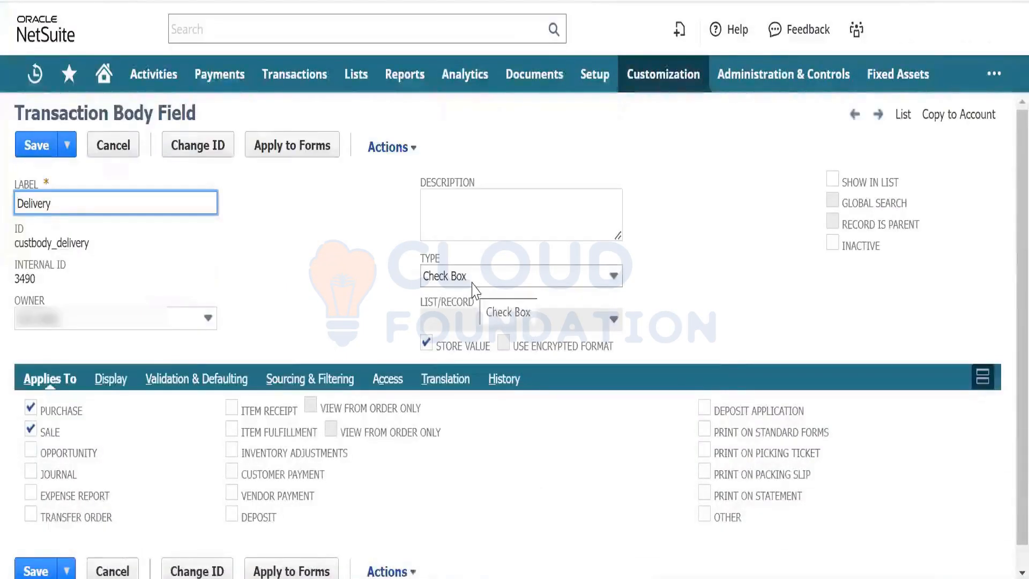
click(466, 283)
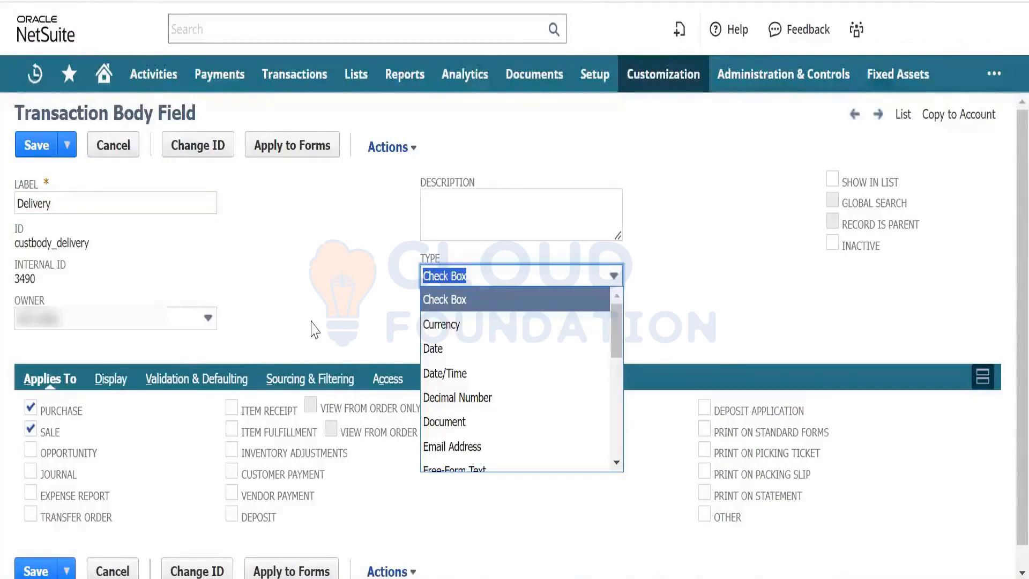
click(464, 297)
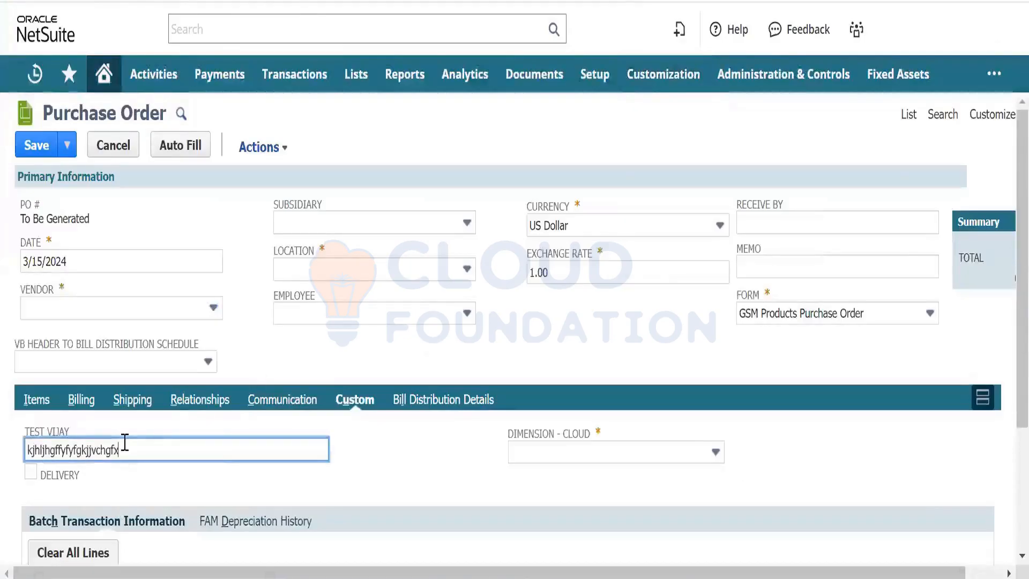
Step: Clear the sample text from the purchase order's Test Vijay field
double_click(125, 442)
key(BackSpace)
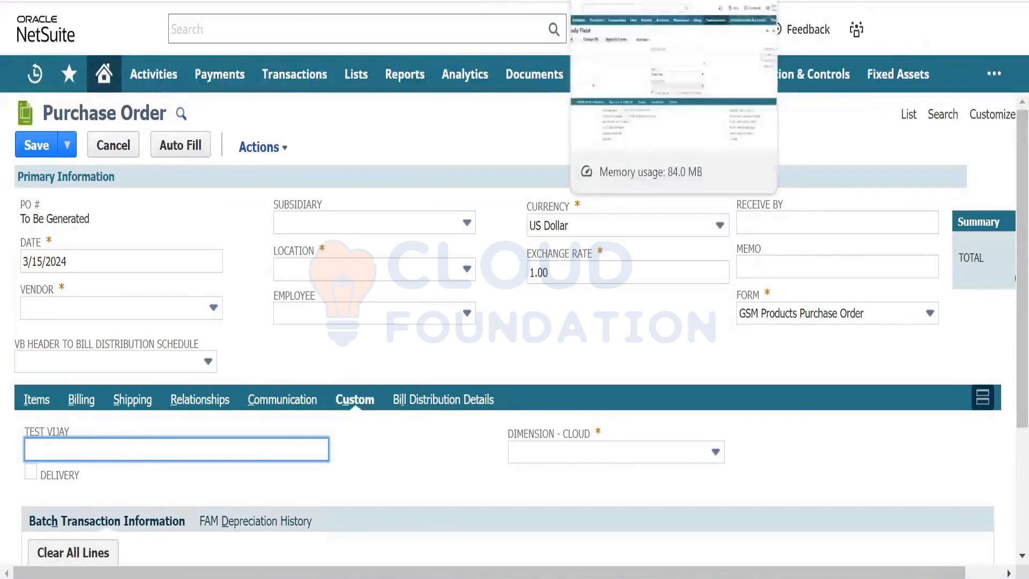
click(505, 267)
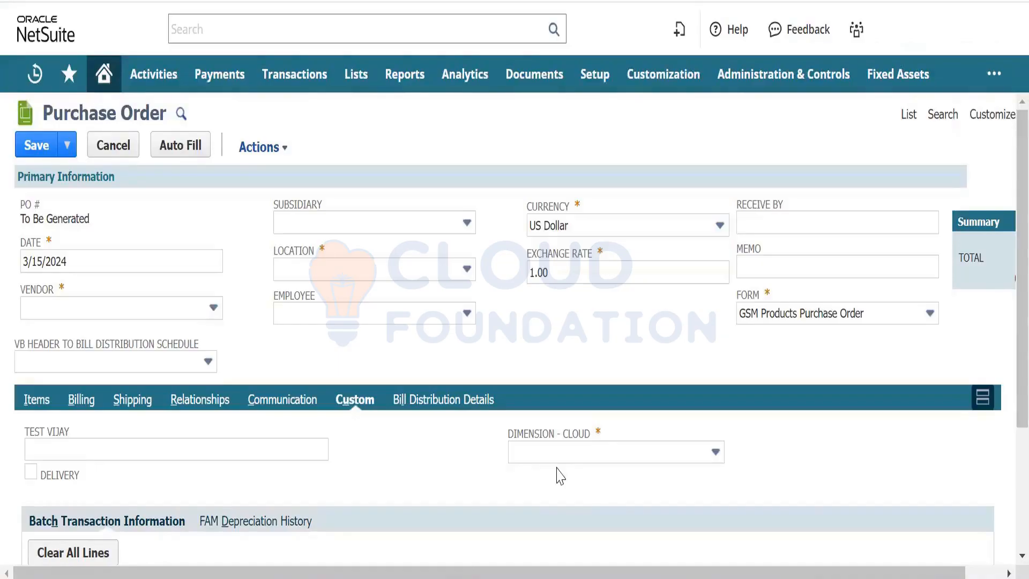
Step: Switch the purchase order to the Purchase Order form and open that form for customization, leaving the unsaved order
click(796, 317)
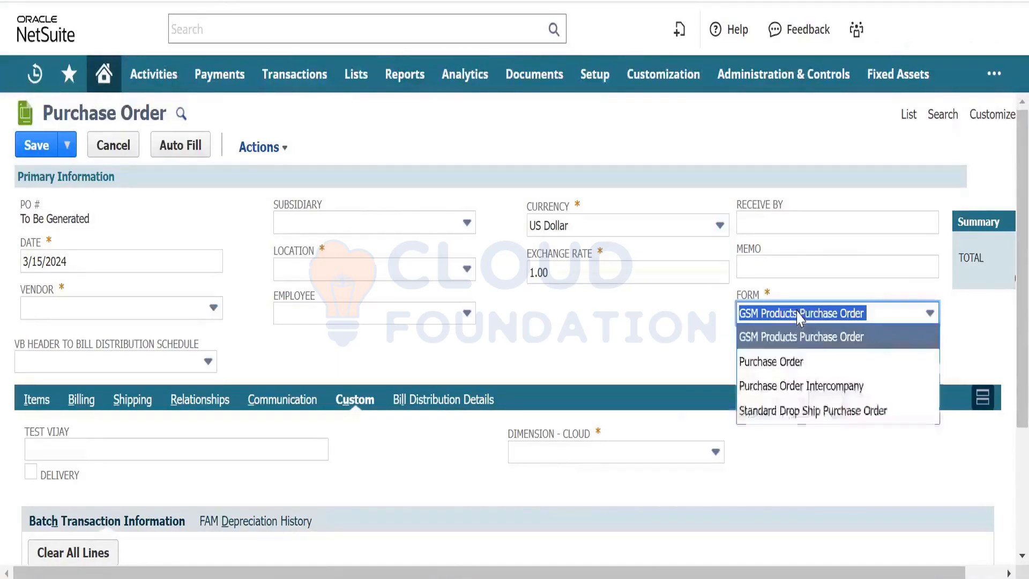
click(792, 360)
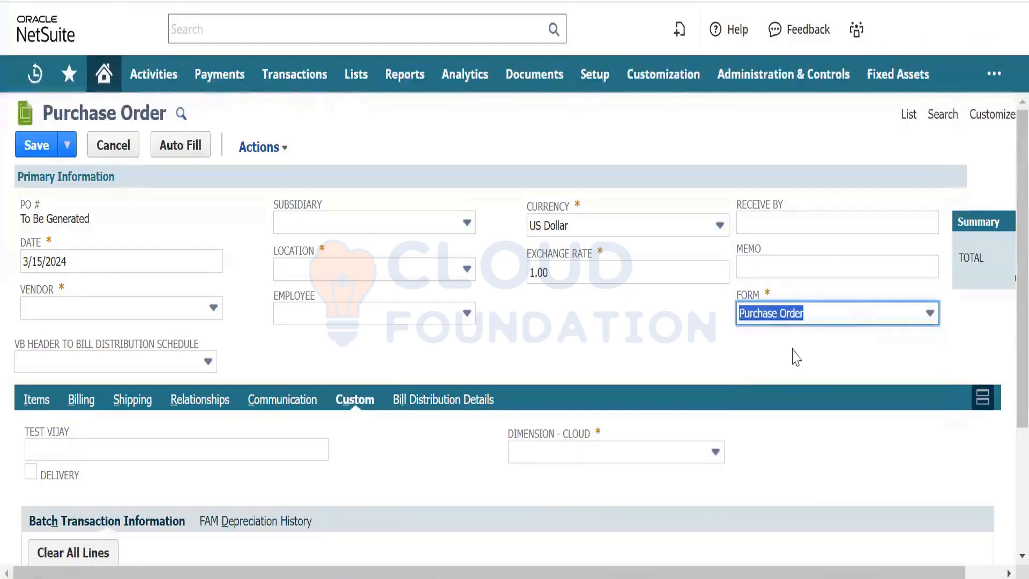
click(652, 330)
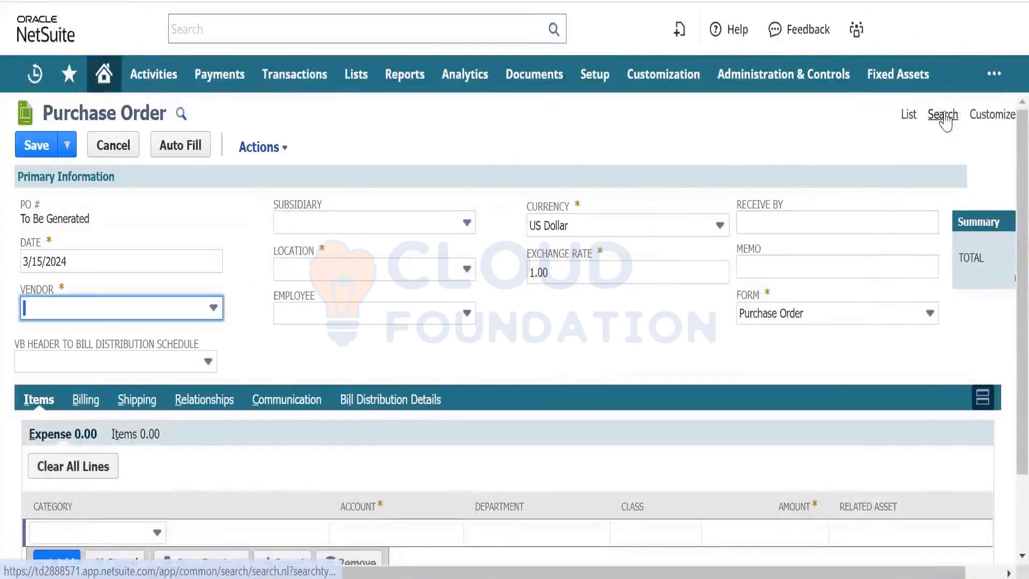
mouse_move(977, 119)
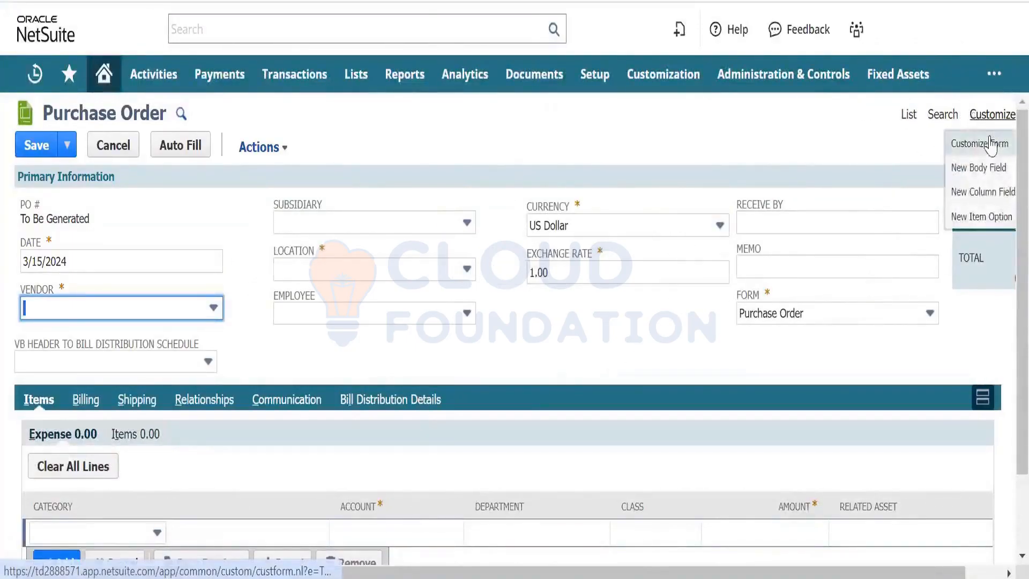
click(990, 143)
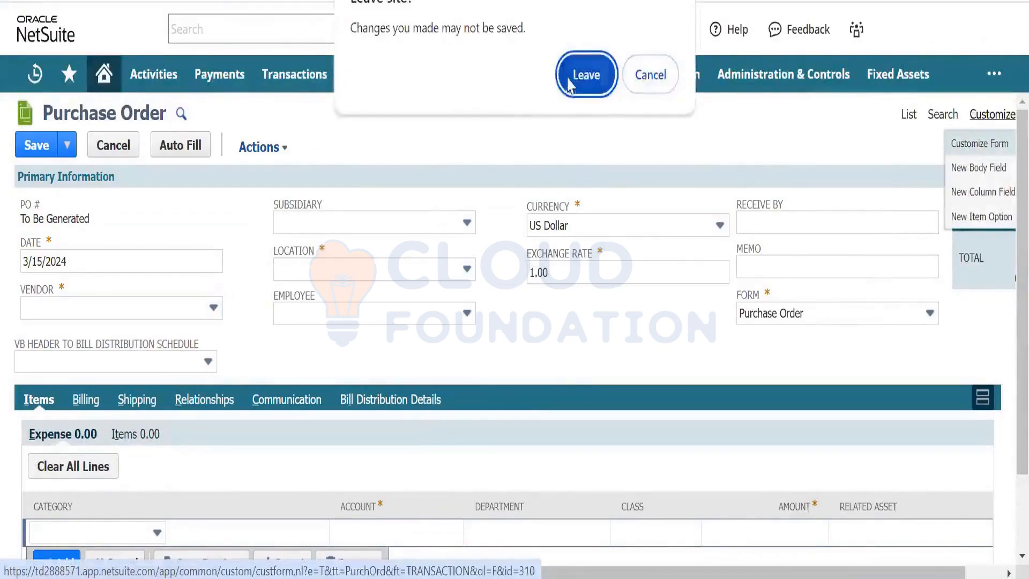
click(584, 76)
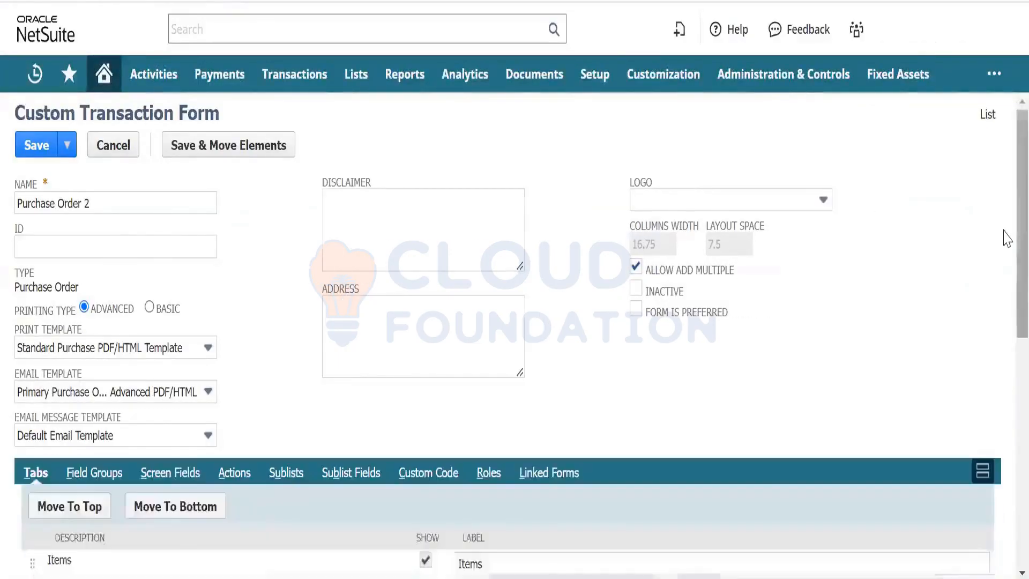
Step: Set the Custom subtab to show on the custom transaction form and leave the form without saving
scroll(1005, 239, down, 6)
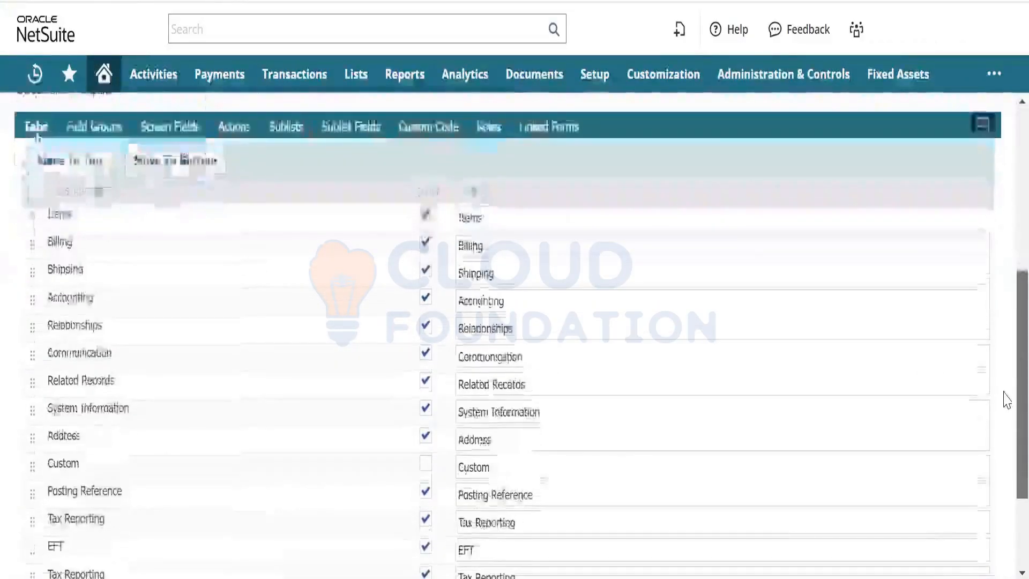
click(425, 464)
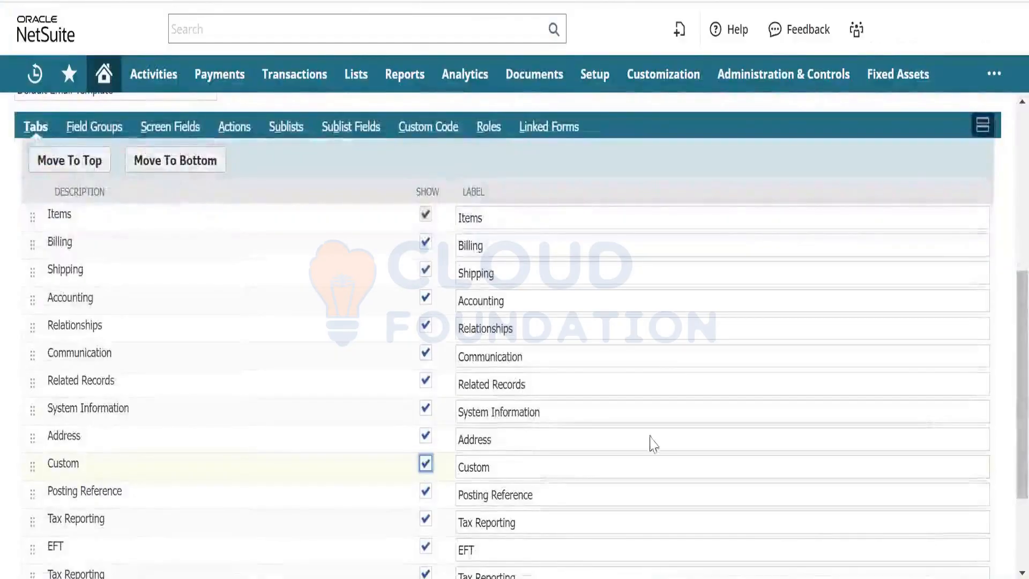
scroll(1004, 345, up, 6)
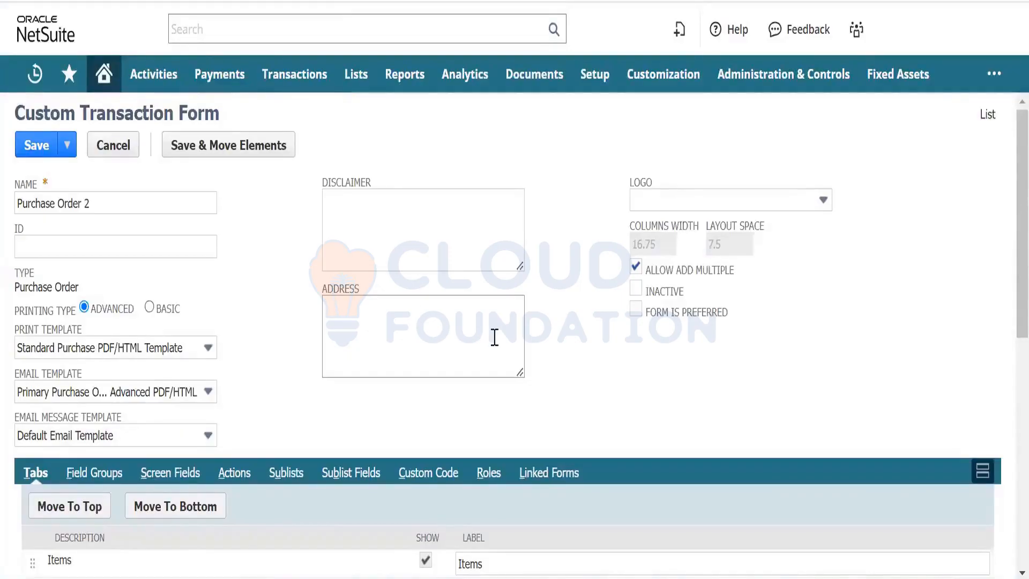
key(alt+Left)
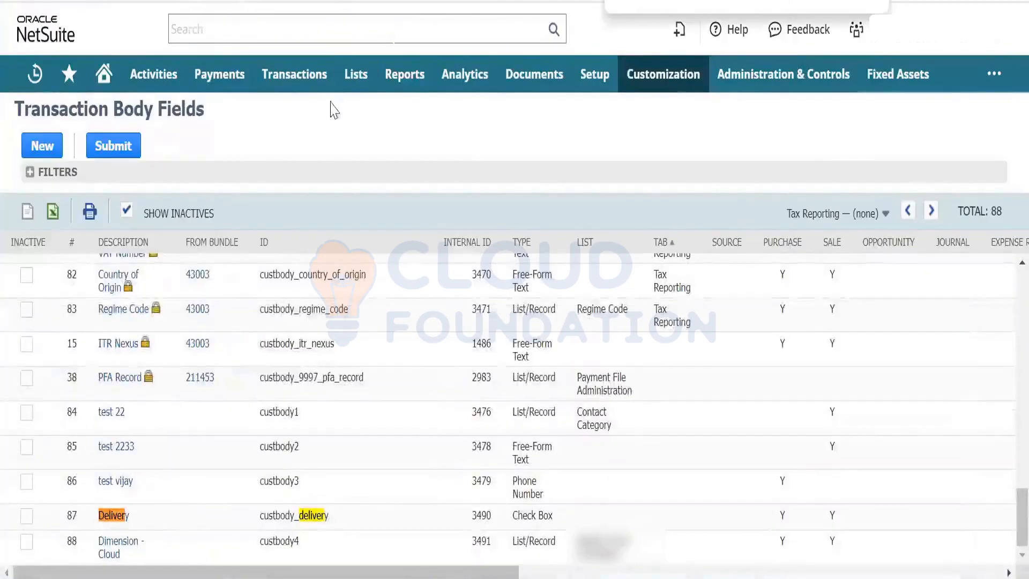
Step: Open a new purchase order in a new tab and open its GSM Products Purchase Order form for customization
mouse_move(311, 81)
mouse_move(328, 184)
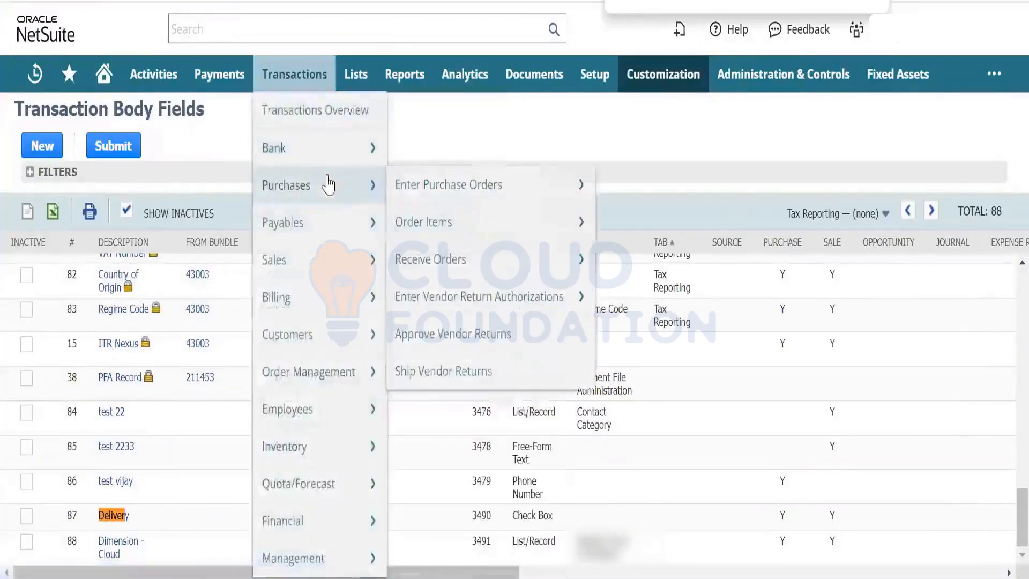
right_click(485, 194)
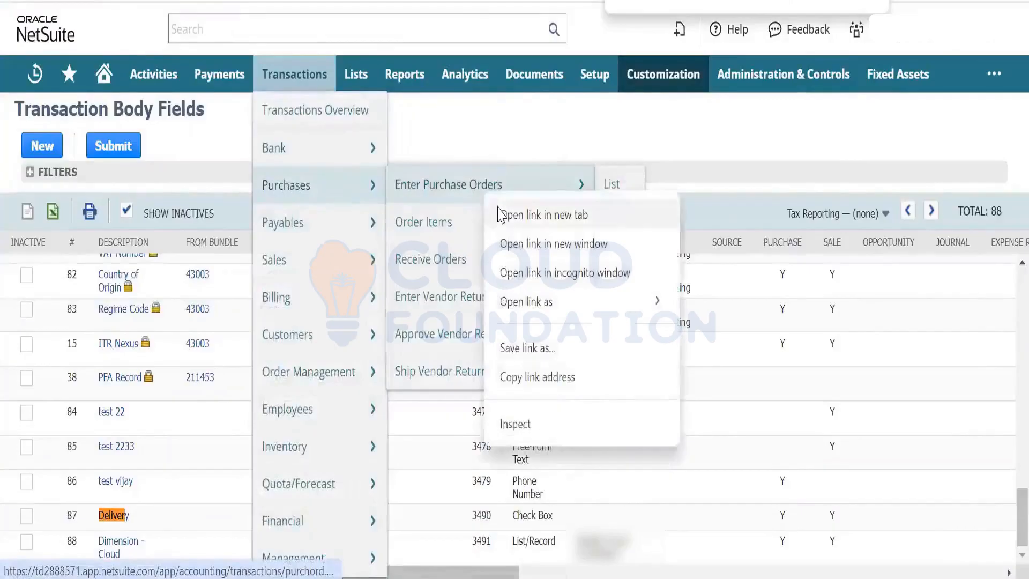
click(498, 215)
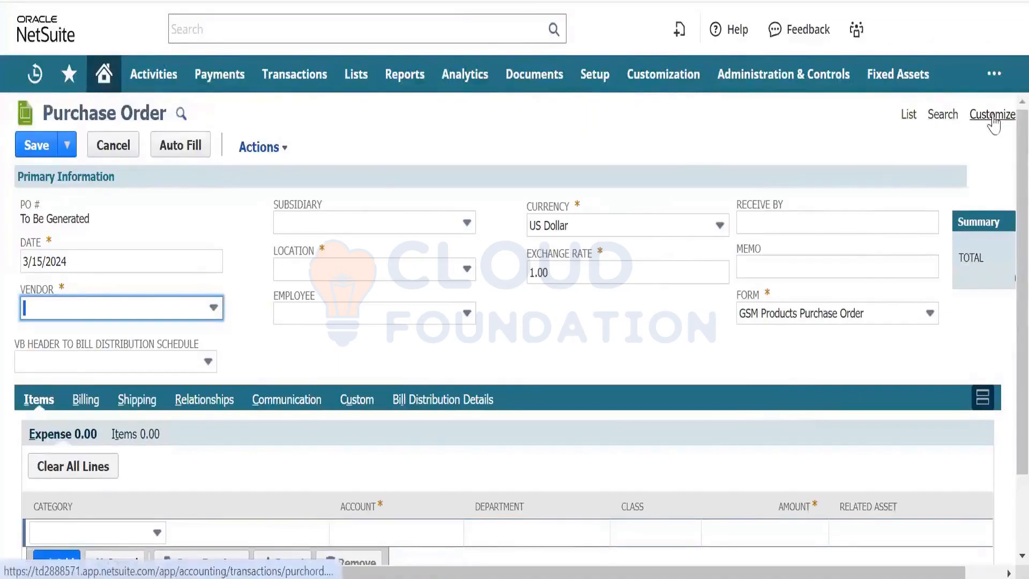
mouse_move(993, 123)
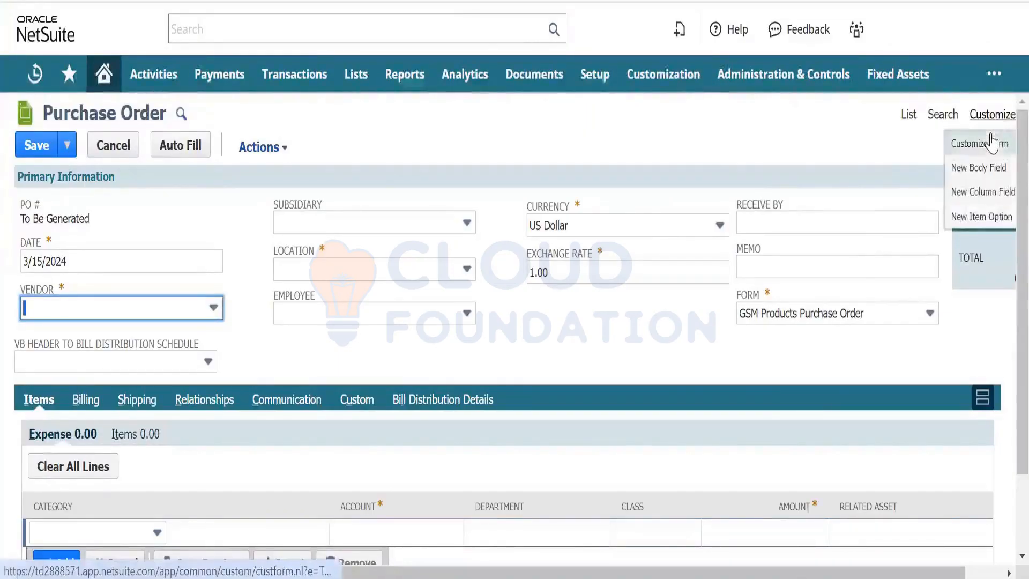
click(993, 142)
click(580, 75)
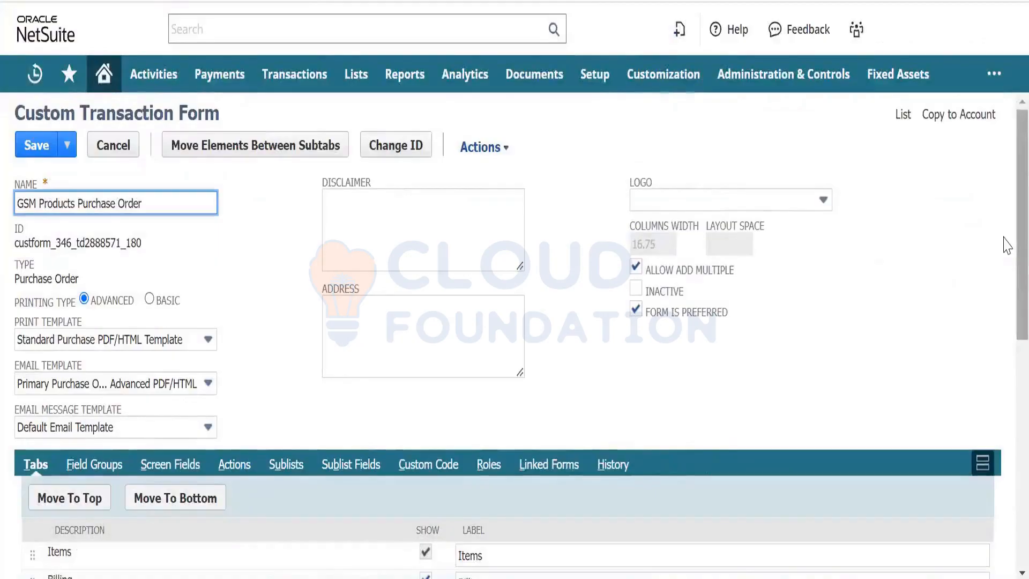
Step: Review which subtabs the GSM Products Purchase Order form shows and open its Main field groups
scroll(1005, 268, down, 2)
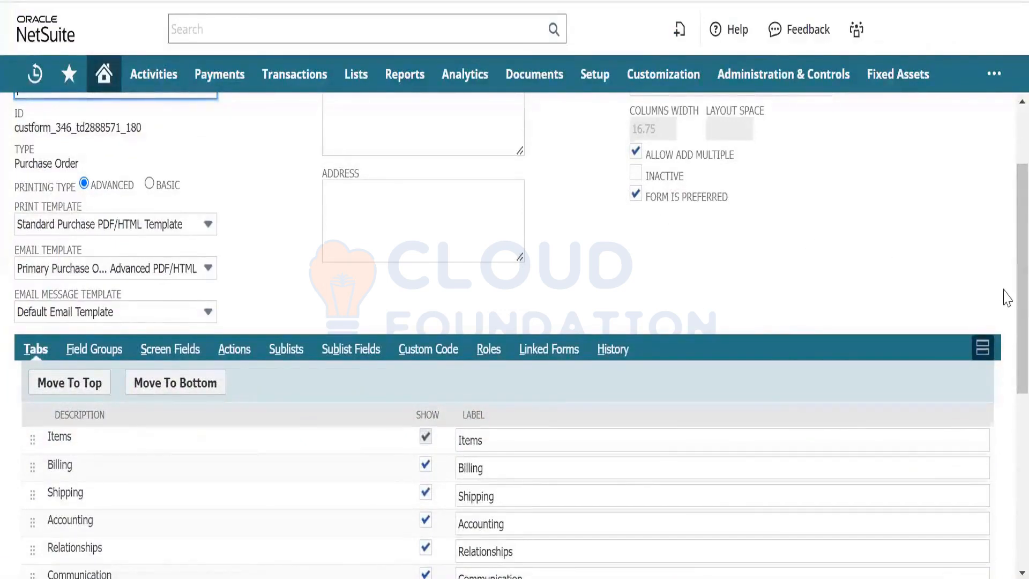
scroll(1006, 338, down, 3)
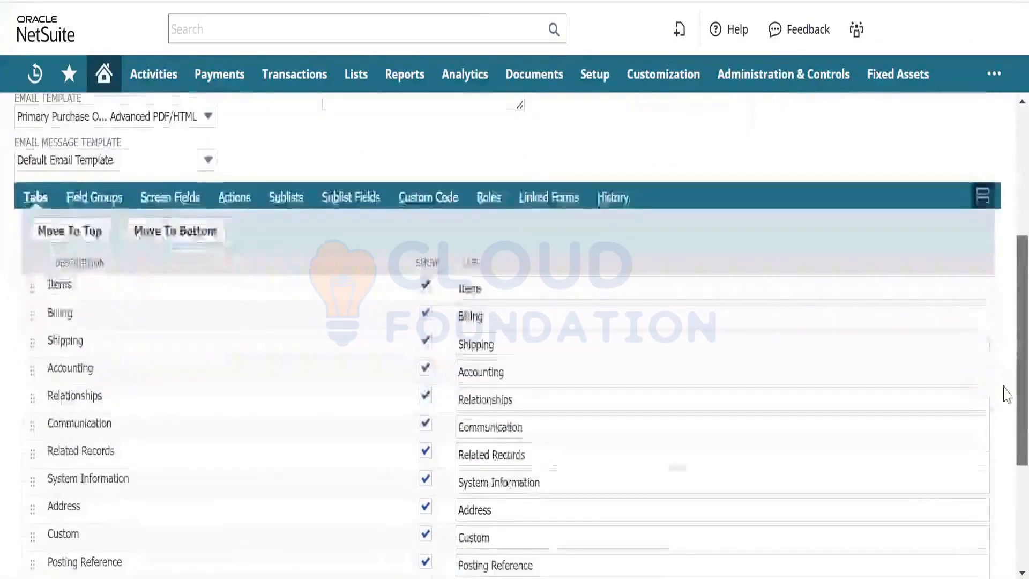
scroll(1006, 393, down, 2)
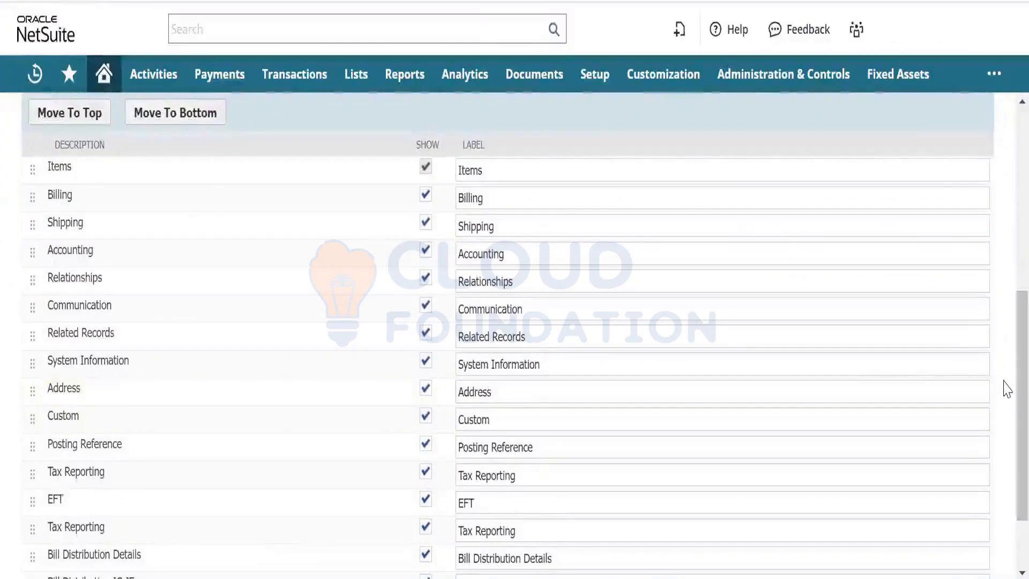
scroll(1008, 334, up, 5)
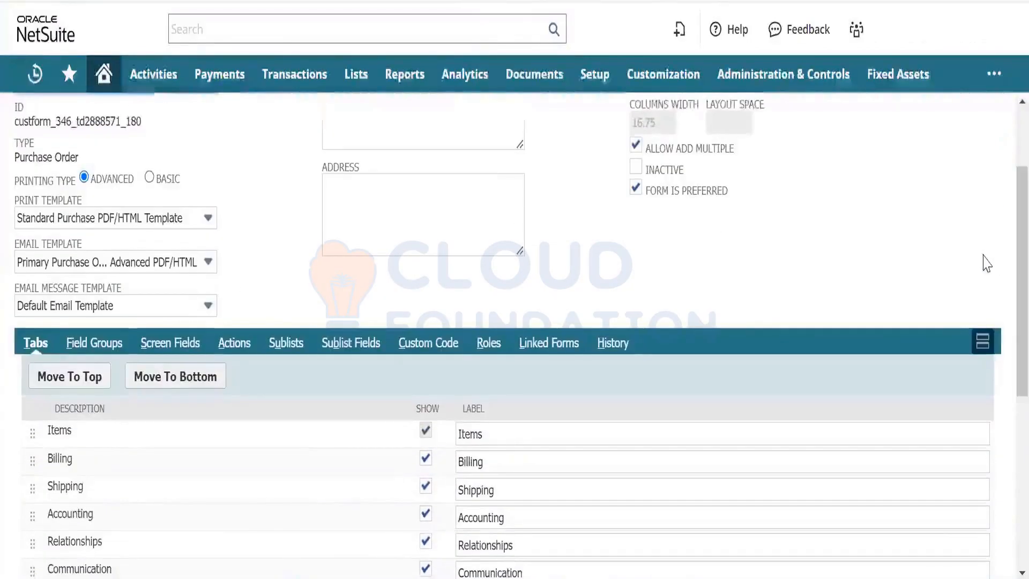
click(115, 343)
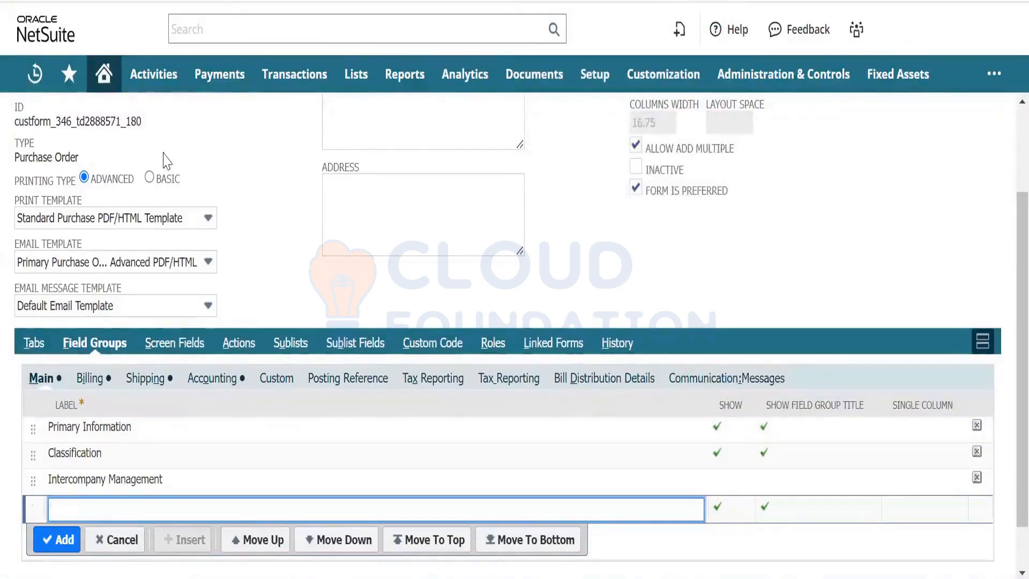
Step: Open a purchase order in a new tab and compare its Primary Information section with the custom form's Main field groups
mouse_move(296, 82)
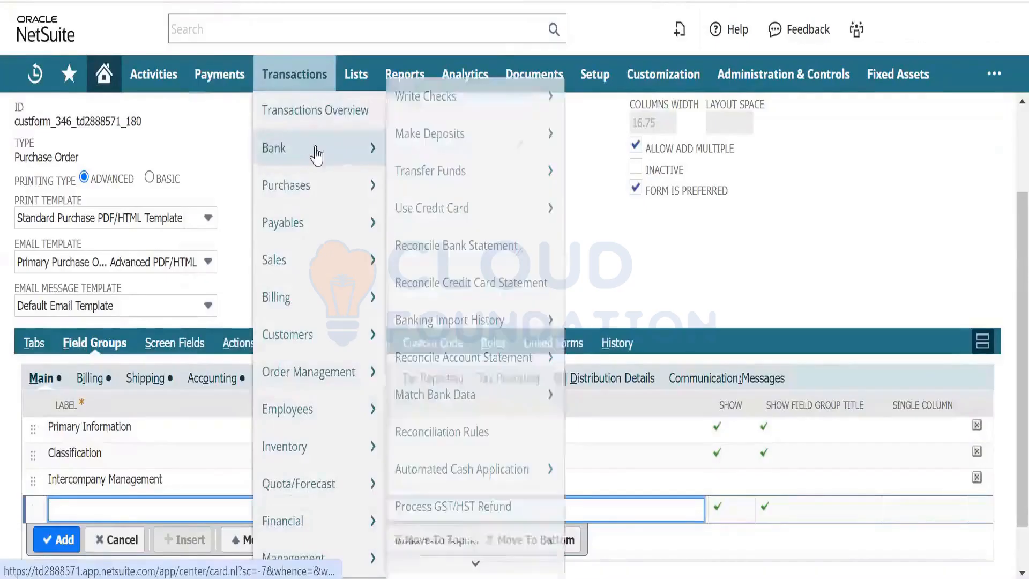
mouse_move(319, 182)
right_click(444, 197)
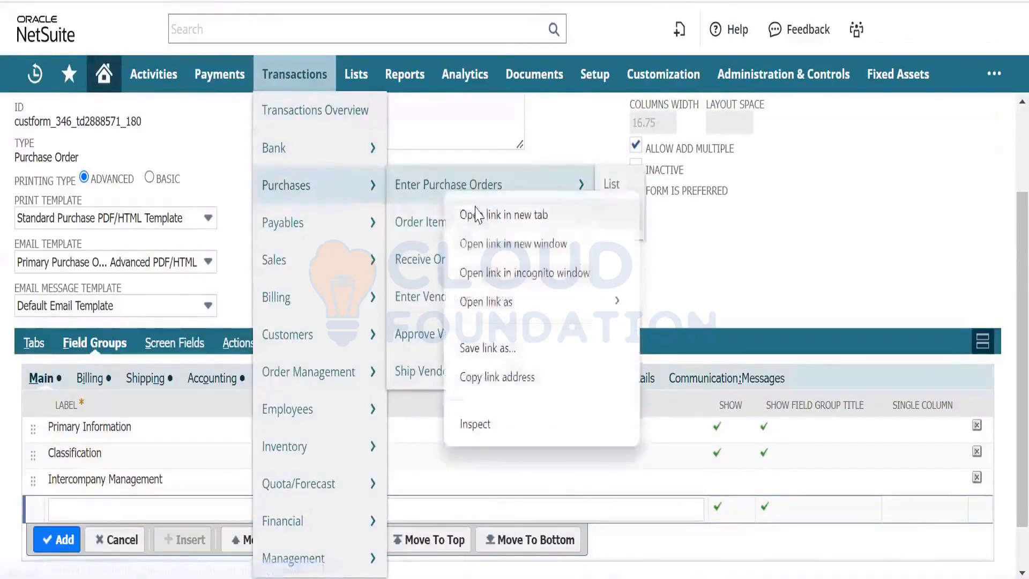
key(Escape)
mouse_move(479, 215)
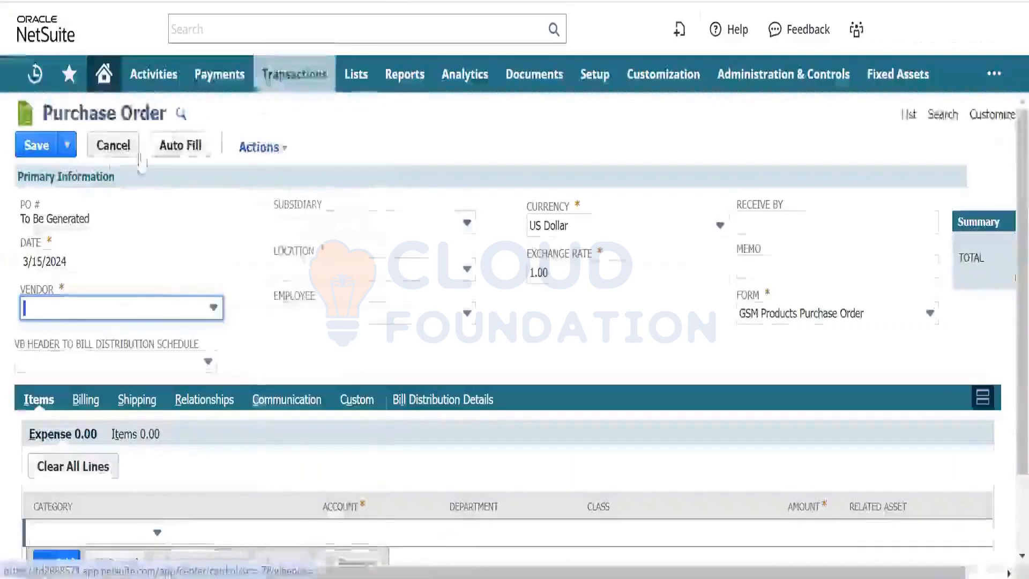
drag(115, 178, 15, 176)
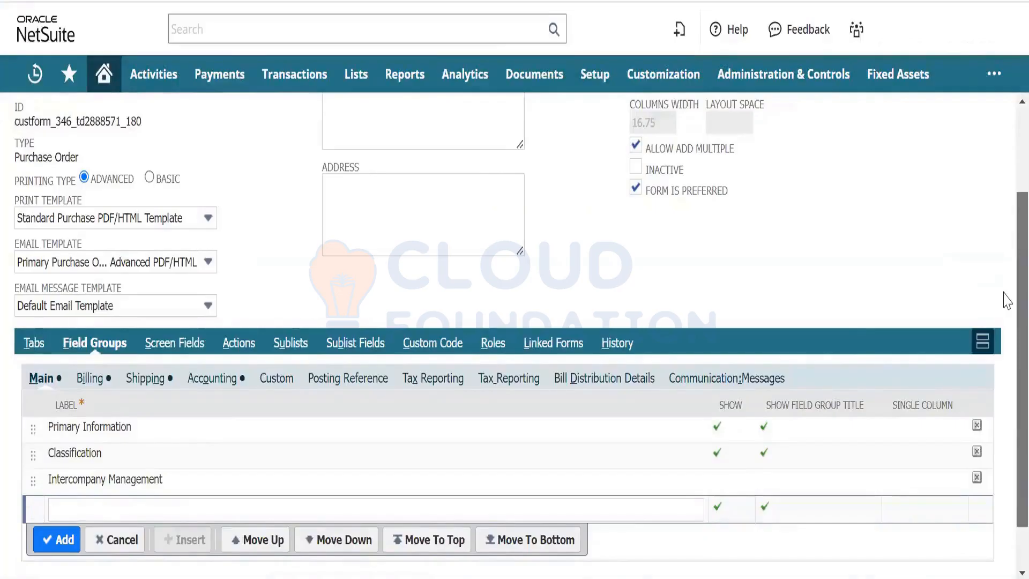
drag(1004, 292, 1004, 214)
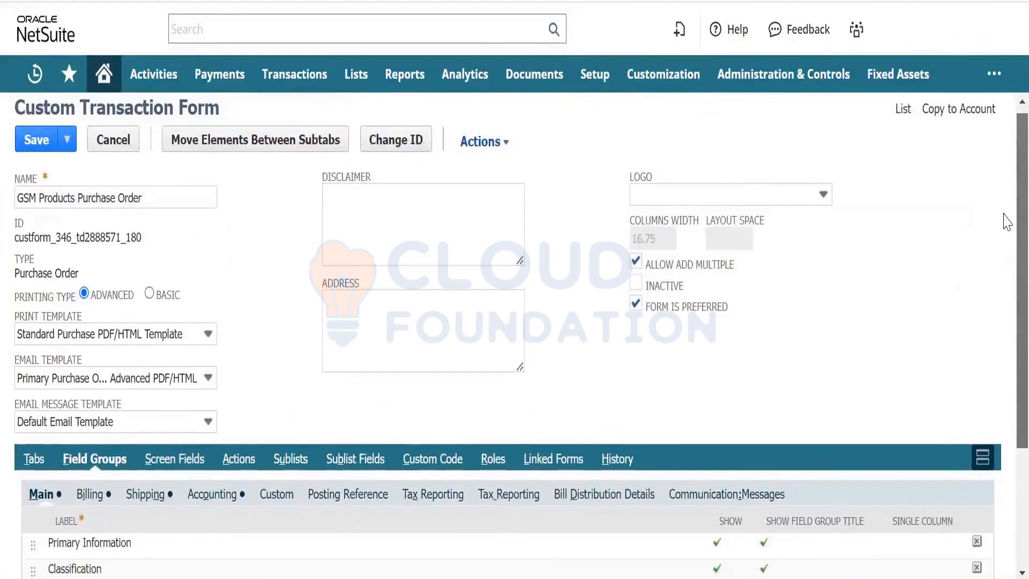
scroll(1007, 244, down, 1)
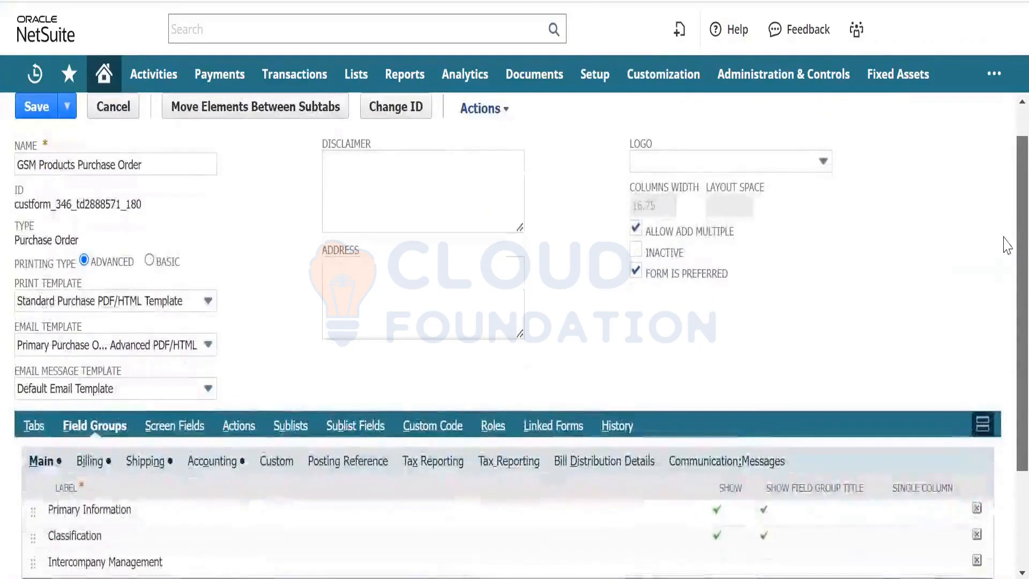
scroll(1007, 270, down, 1)
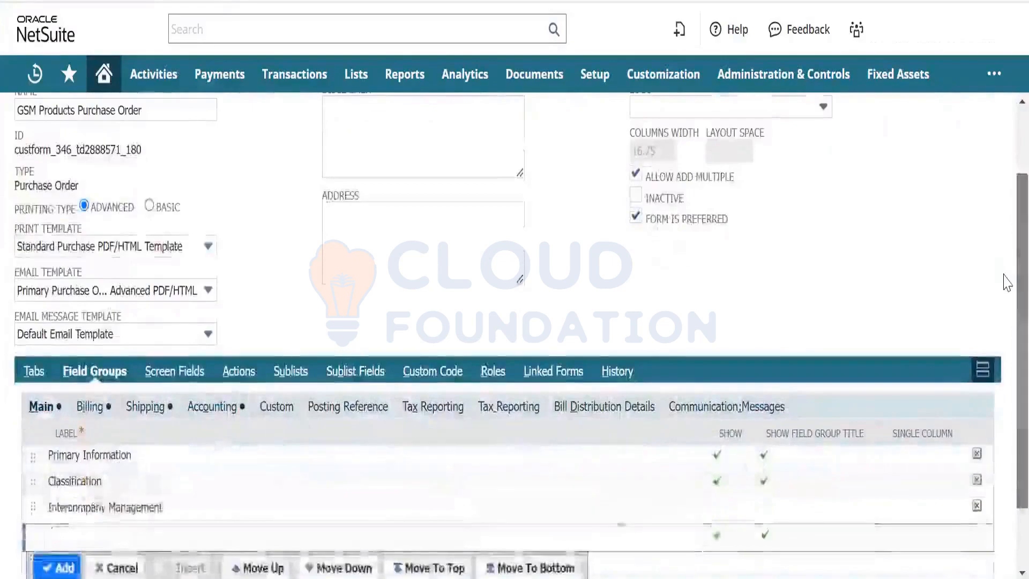